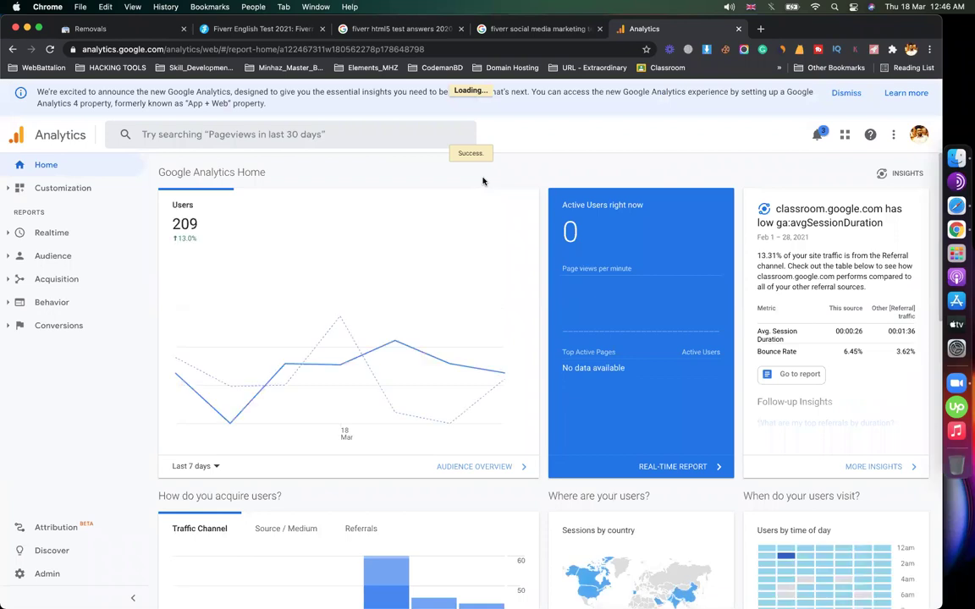
Open the codemanbd property's All Web Site Data view and bring up its Realtime Overview report.
{"action": "left_click", "coordinate": [194, 139]}
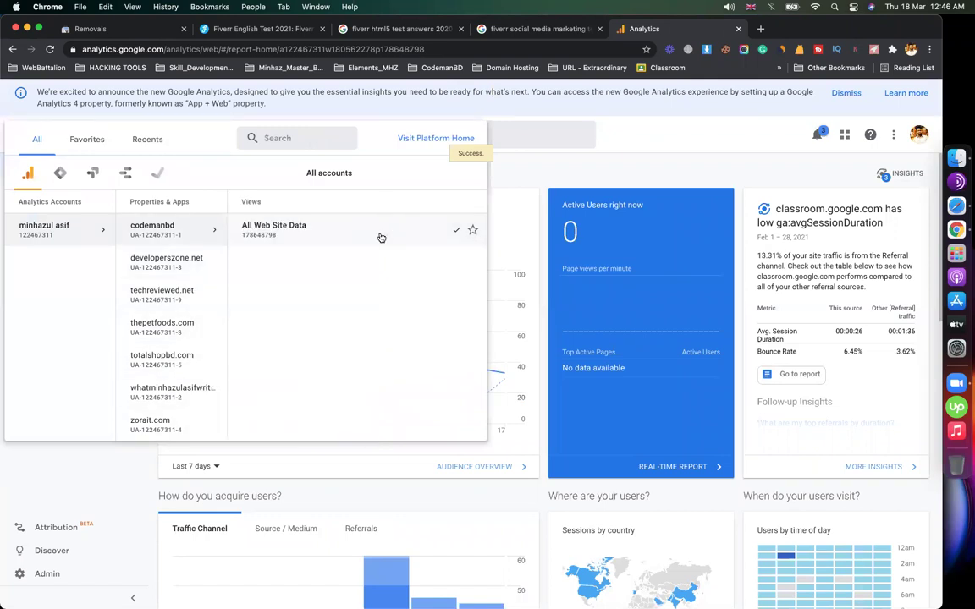
{"action": "left_click", "coordinate": [360, 233]}
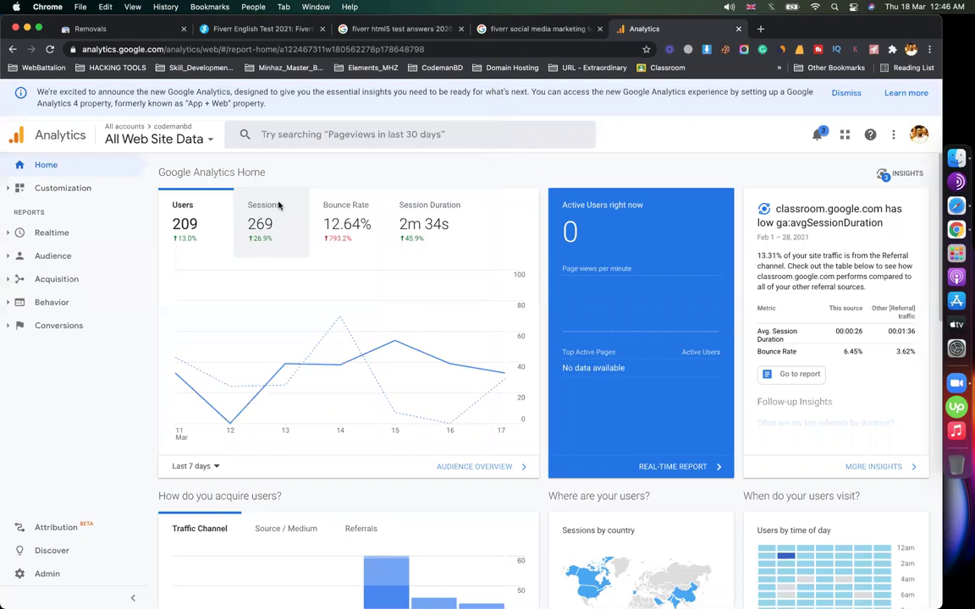
{"action": "left_click", "coordinate": [75, 234]}
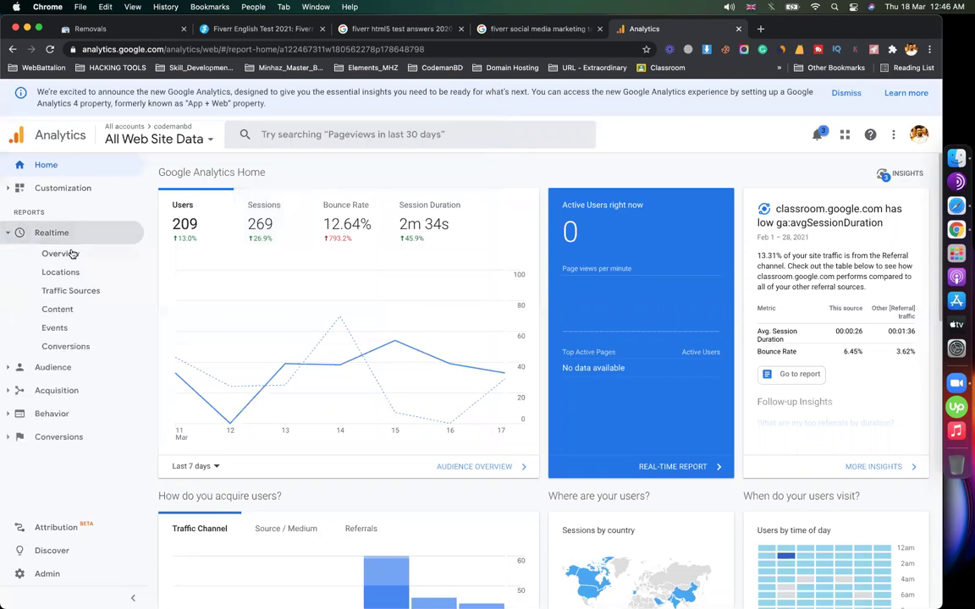
{"action": "left_click", "coordinate": [73, 253]}
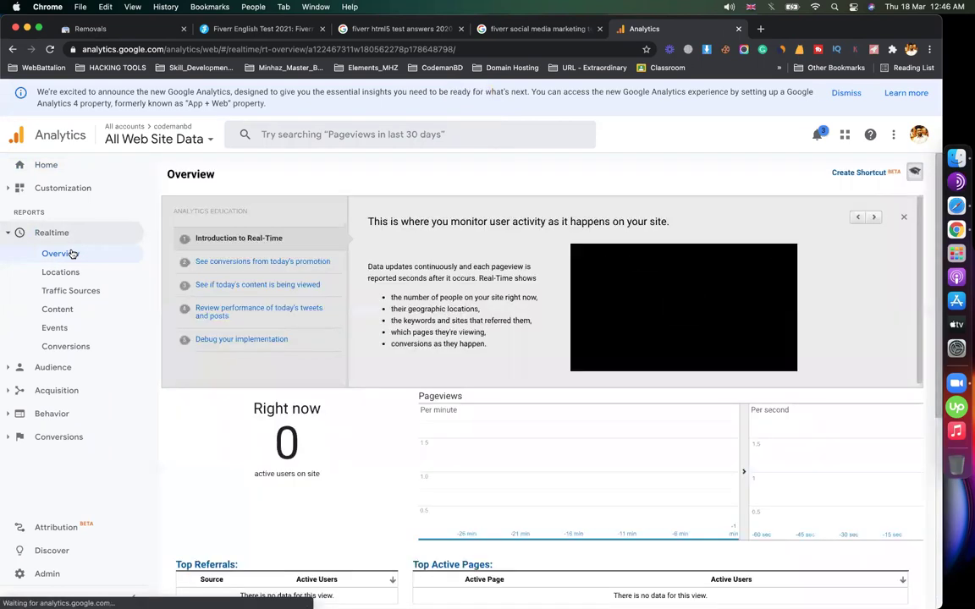
Switch to the view of the owner's personal writing website and check its current active users in Realtime.
{"action": "left_click", "coordinate": [161, 137]}
{"action": "left_click", "coordinate": [193, 299]}
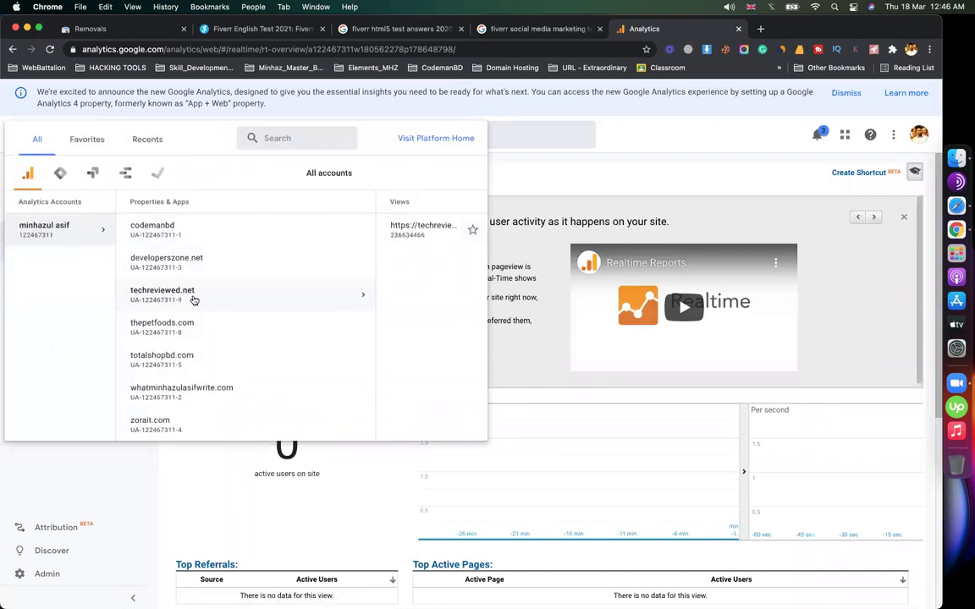
{"action": "left_click", "coordinate": [188, 387]}
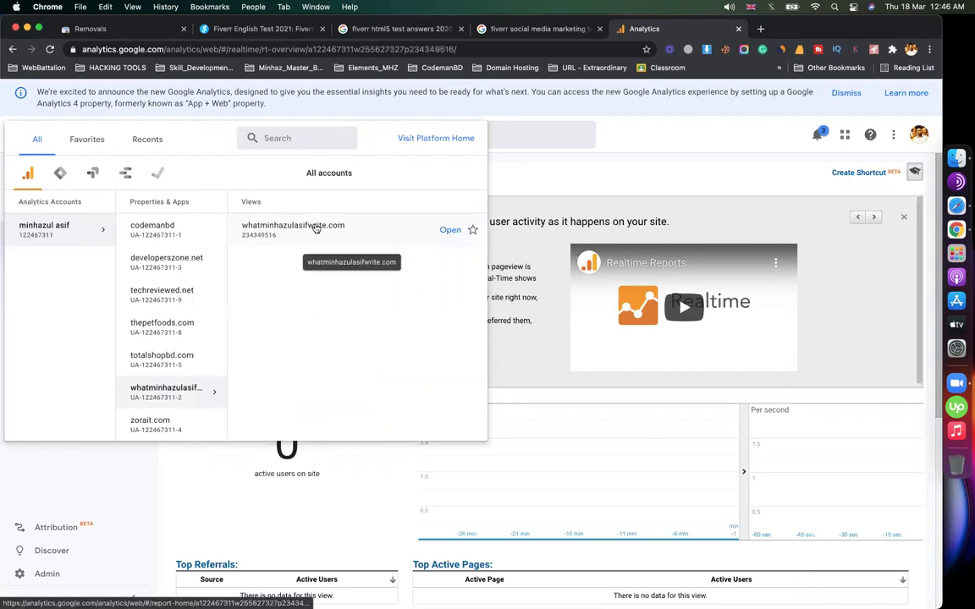
{"action": "left_click", "coordinate": [316, 227]}
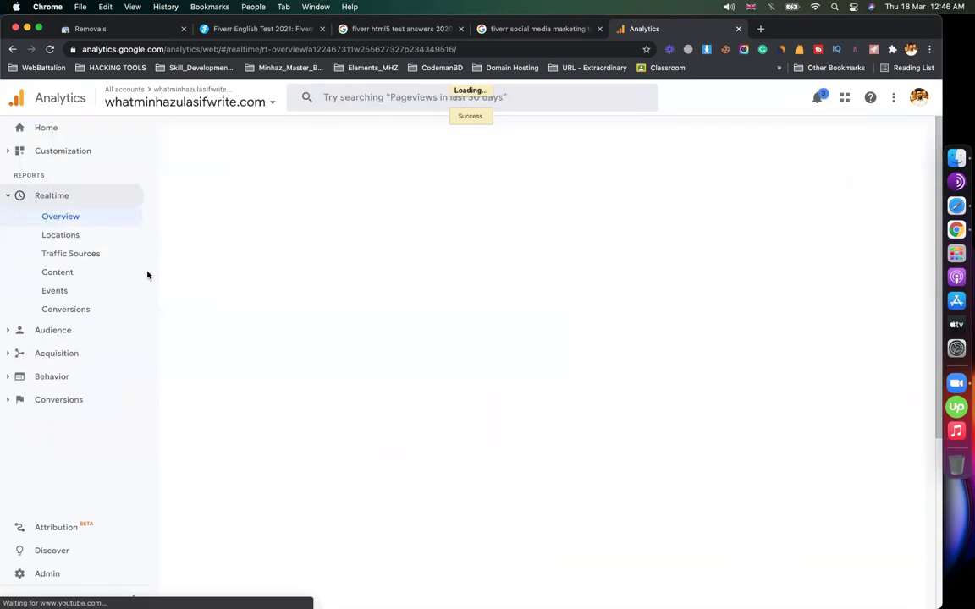
{"action": "left_click_drag", "start_coordinate": [243, 446], "coordinate": [296, 435]}
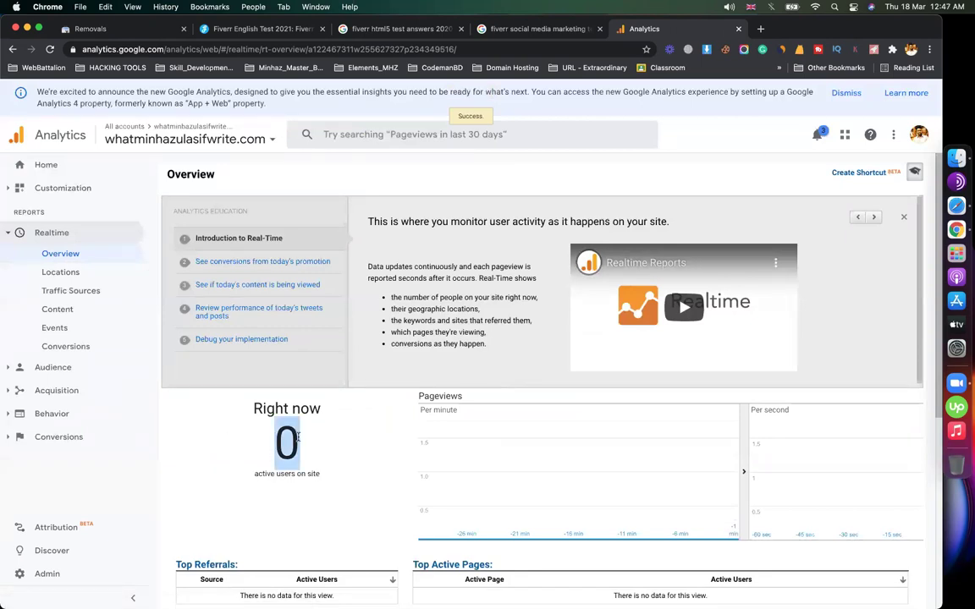
Bring up the Audience Overview report and check the Users and Pageviews figures for the past week.
{"action": "left_click", "coordinate": [76, 367]}
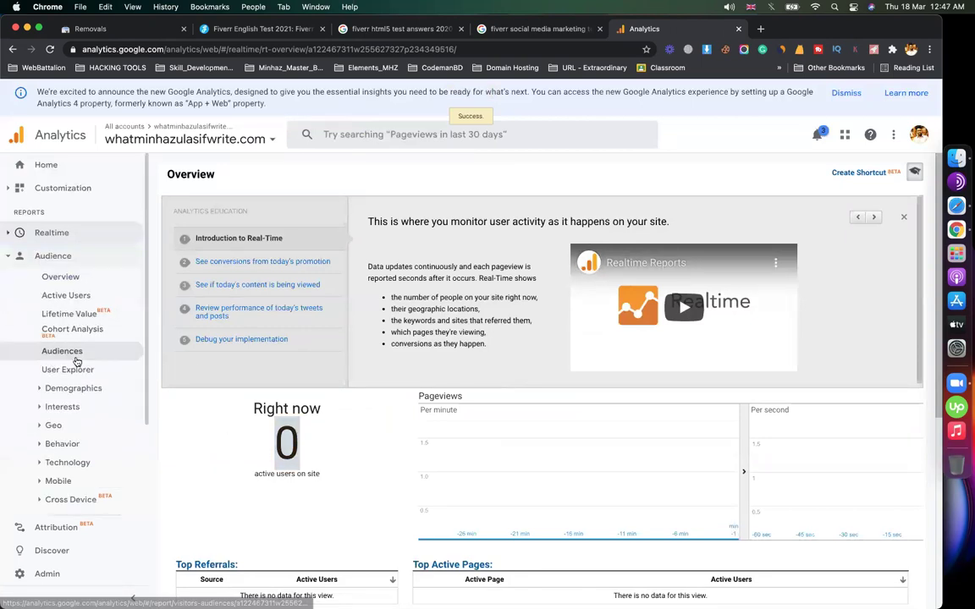
{"action": "left_click", "coordinate": [84, 285]}
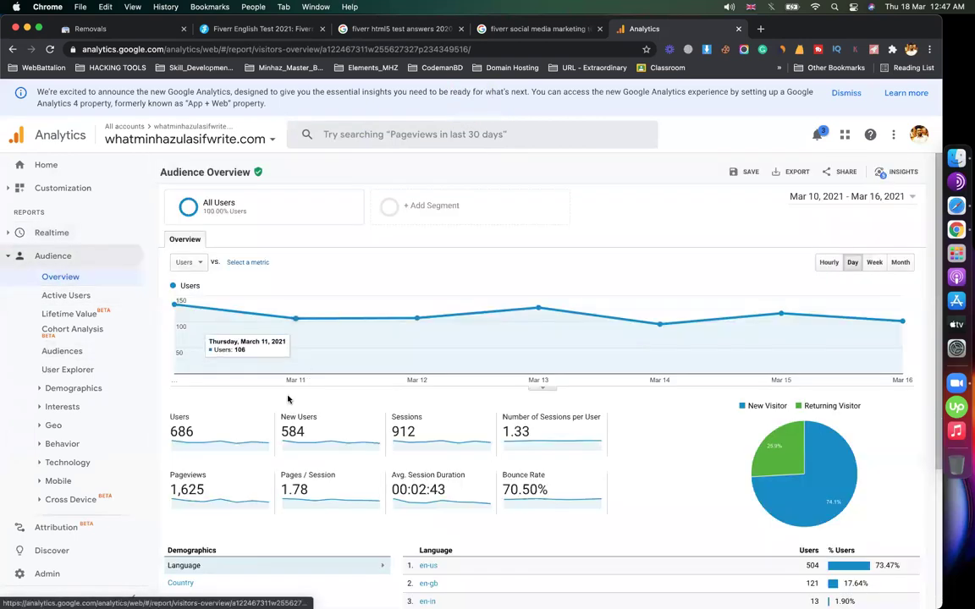
{"action": "left_click_drag", "start_coordinate": [199, 434], "coordinate": [172, 430]}
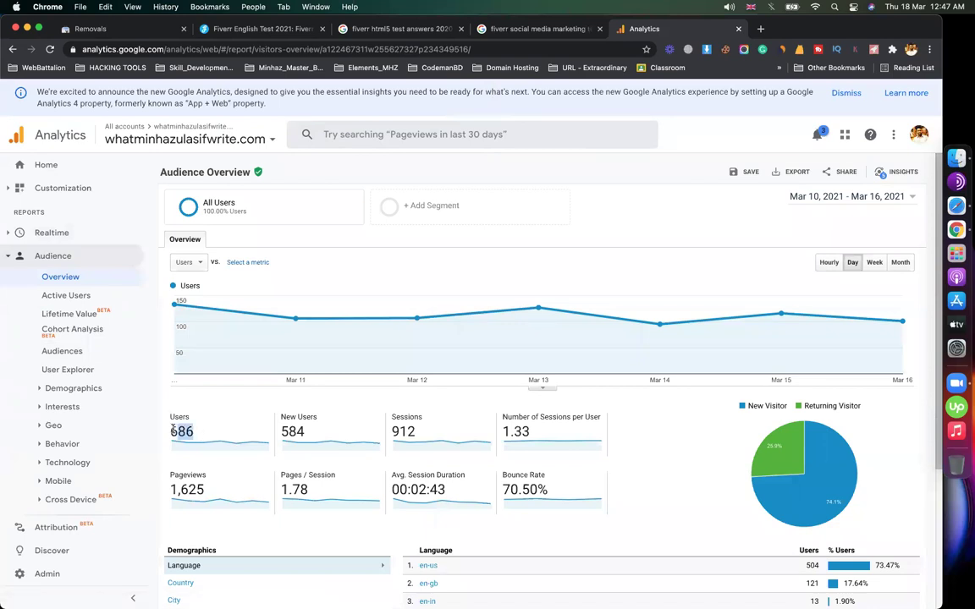
{"action": "left_click_drag", "start_coordinate": [204, 489], "coordinate": [169, 488]}
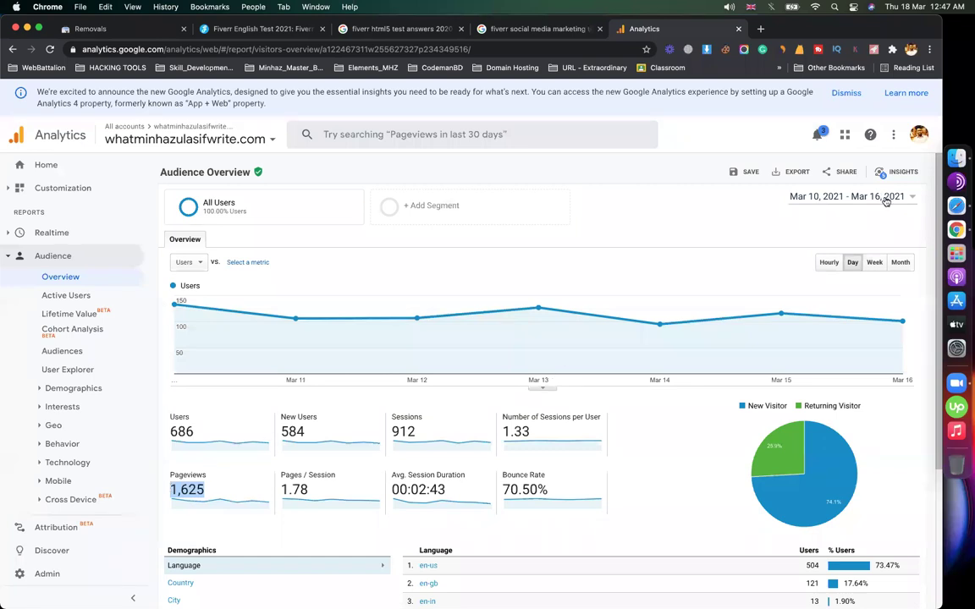
Show the Audience Overview by month with the date range starting Feb 1, 2021, and check the pageviews.
{"action": "left_click", "coordinate": [900, 263]}
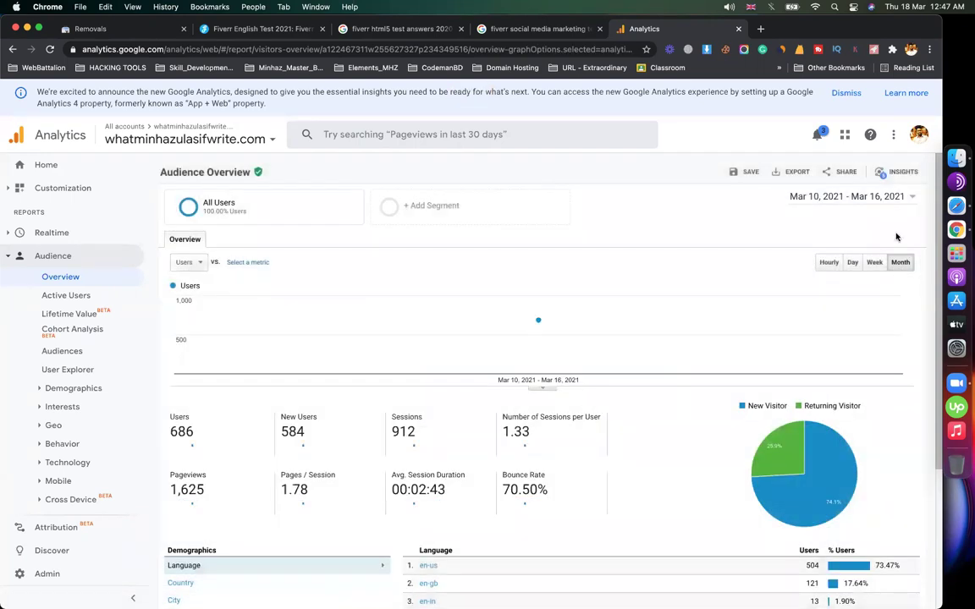
{"action": "left_click", "coordinate": [891, 198]}
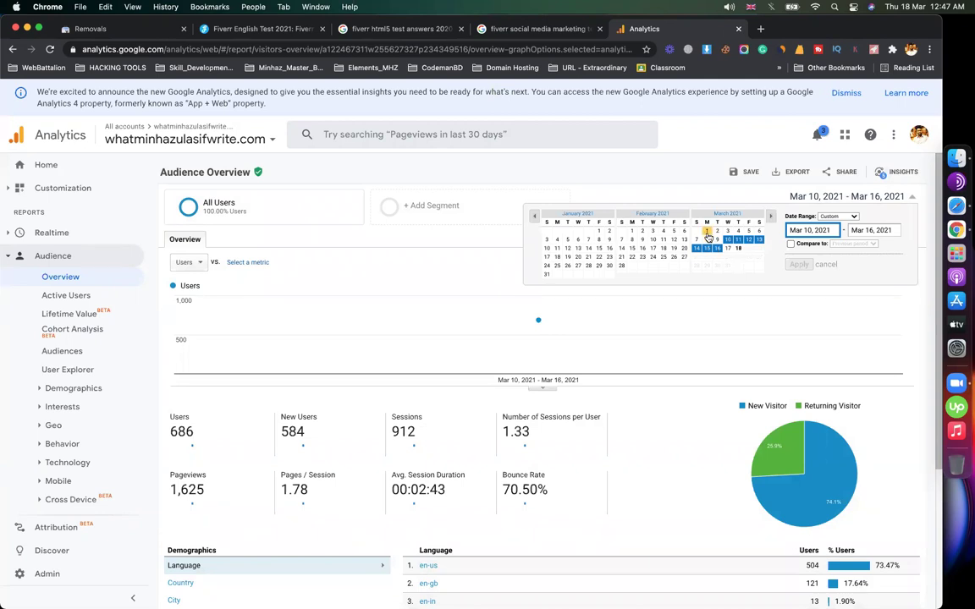
{"action": "left_click", "coordinate": [632, 230]}
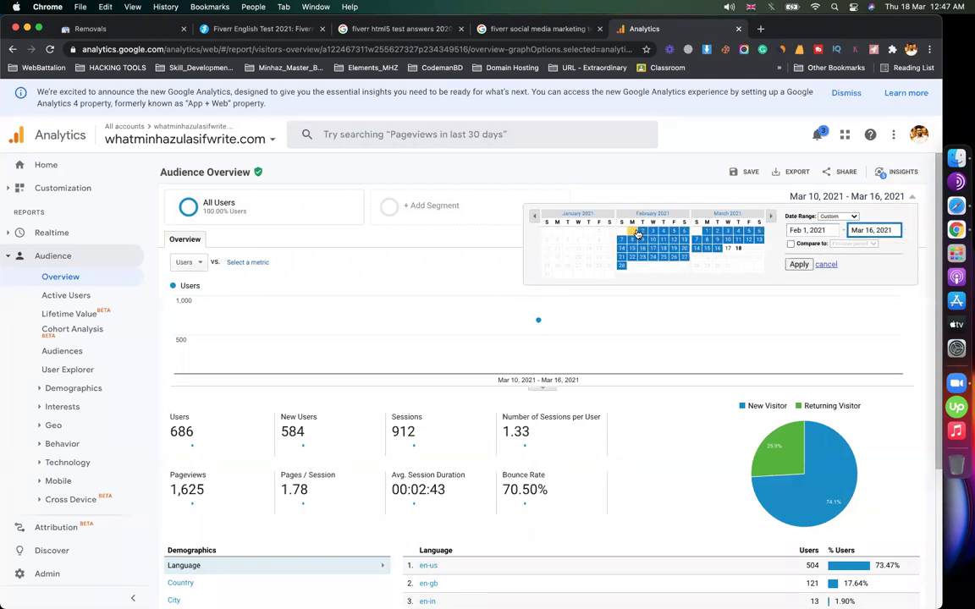
{"action": "left_click", "coordinate": [799, 264]}
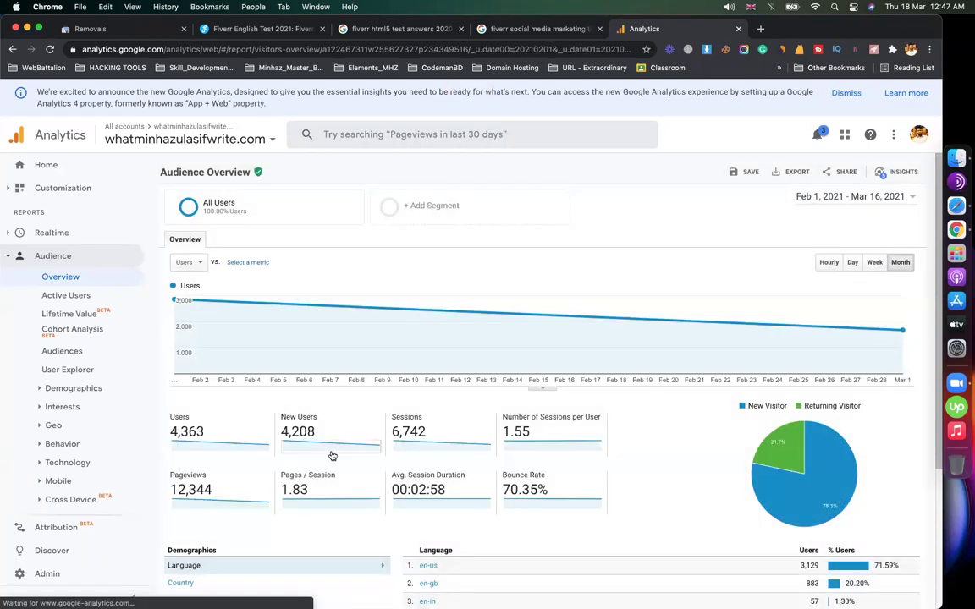
{"action": "scroll", "coordinate": [398, 364], "scroll_direction": "down", "scroll_amount": 1}
{"action": "left_click_drag", "start_coordinate": [189, 457], "coordinate": [169, 457]}
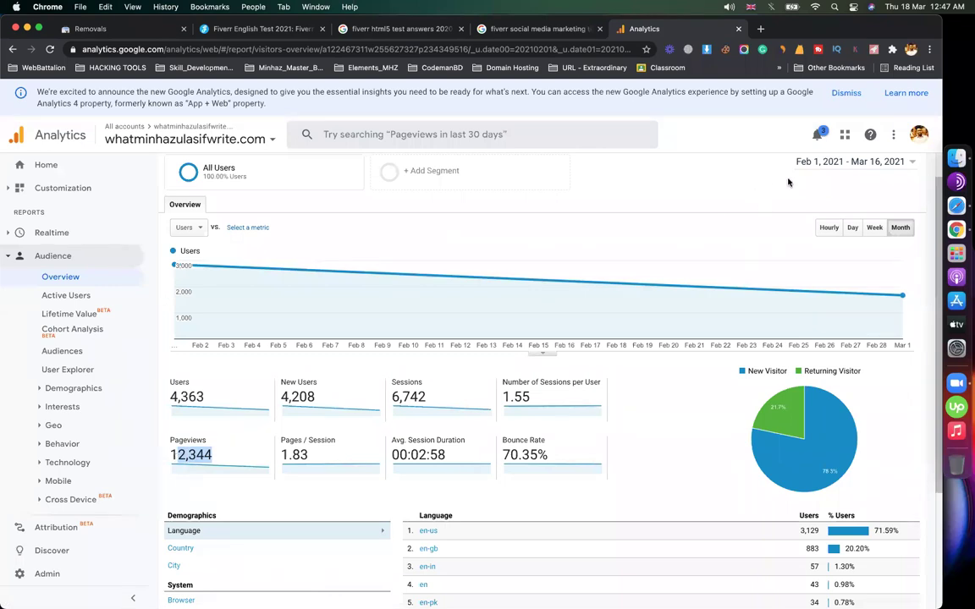
Set the Audience Overview's end date to Feb 28, 2021, and check that period's pageviews.
{"action": "left_click", "coordinate": [833, 160]}
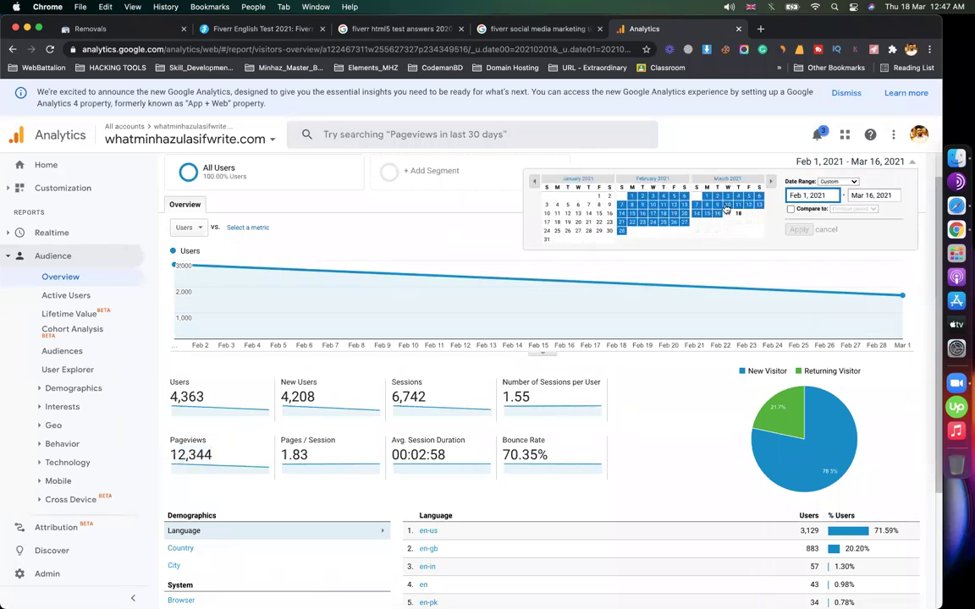
{"action": "left_click", "coordinate": [867, 196]}
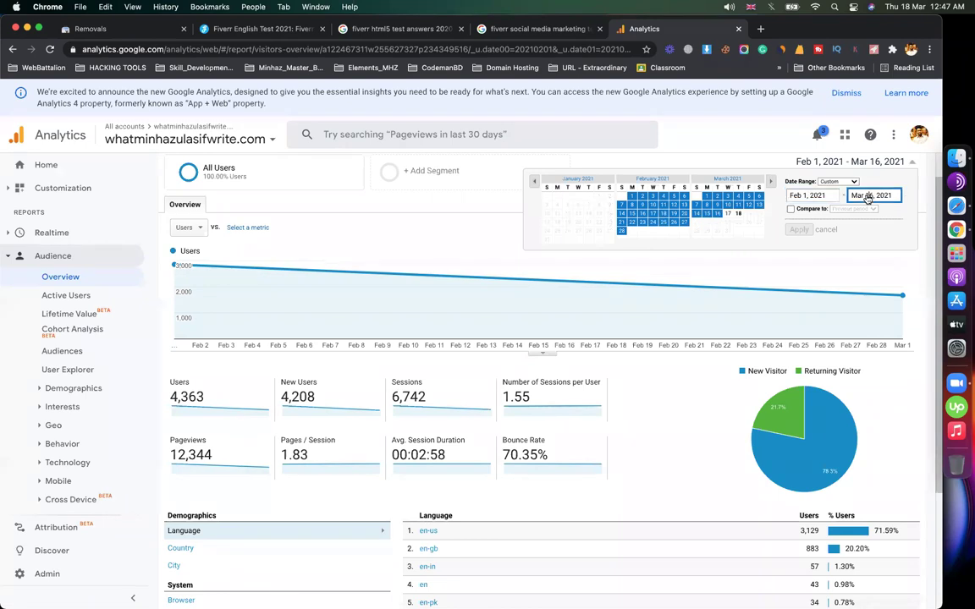
{"action": "left_click", "coordinate": [623, 234]}
{"action": "left_click", "coordinate": [801, 229]}
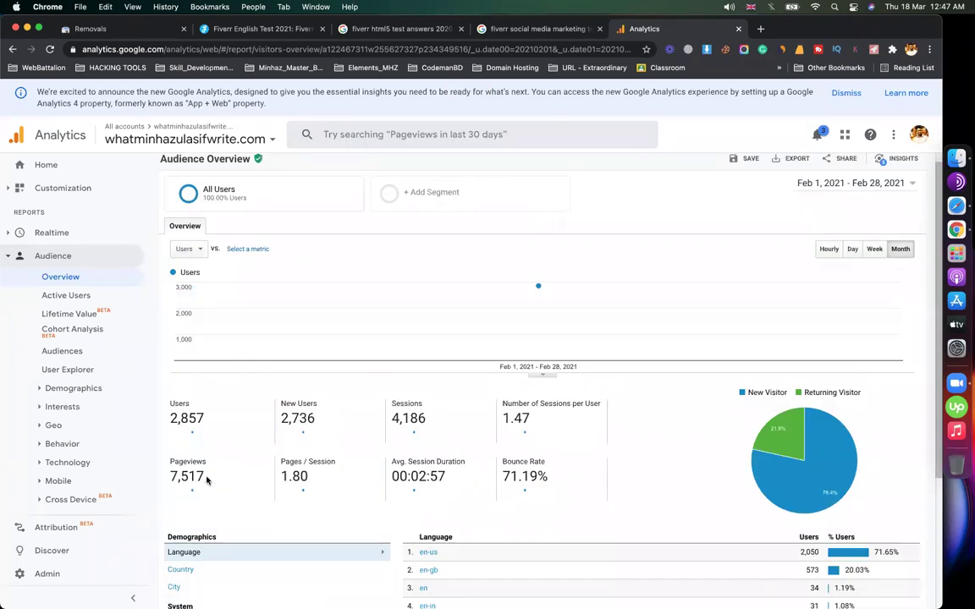
{"action": "left_click_drag", "start_coordinate": [168, 461], "coordinate": [215, 479]}
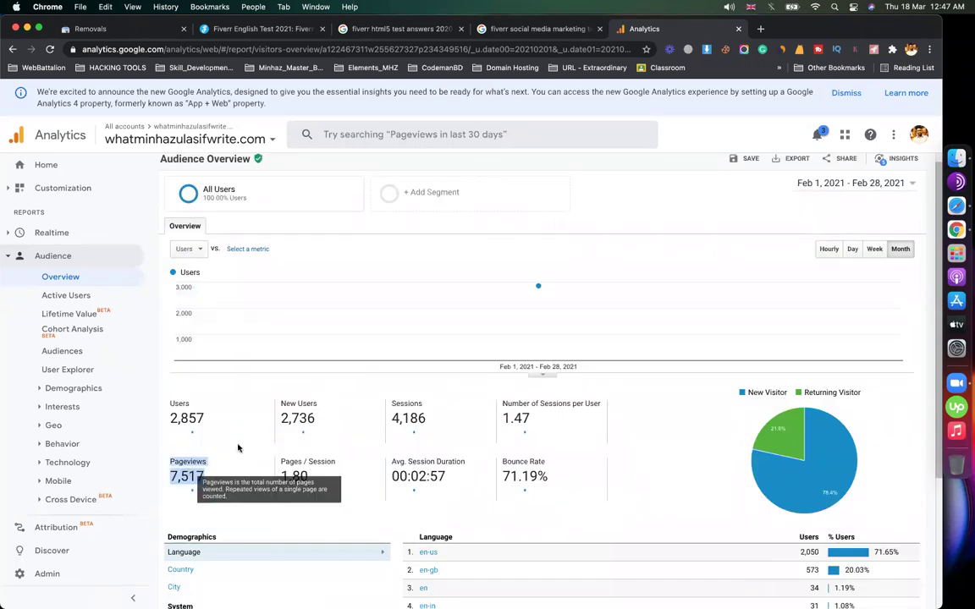
{"action": "left_click", "coordinate": [660, 424]}
Review the audience breakdown by country, city, browser and system operating system.
{"action": "scroll", "coordinate": [592, 427], "scroll_direction": "down", "scroll_amount": 5}
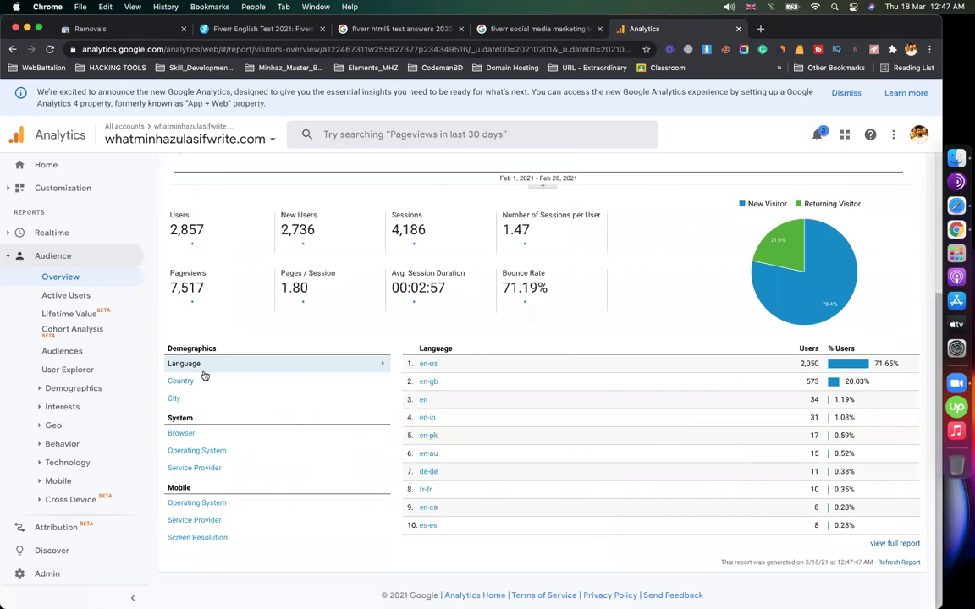
{"action": "left_click", "coordinate": [274, 380]}
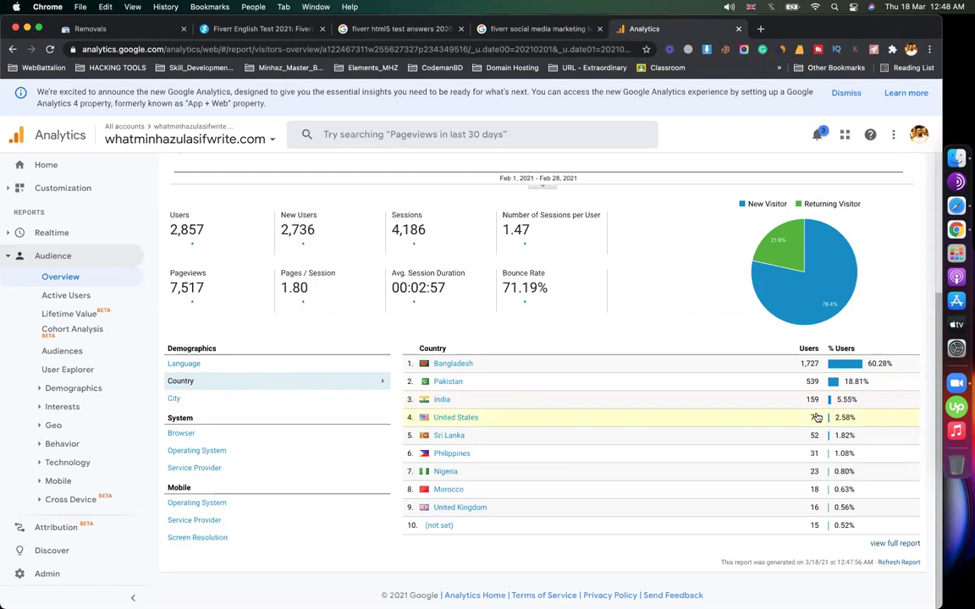
{"action": "left_click", "coordinate": [190, 405]}
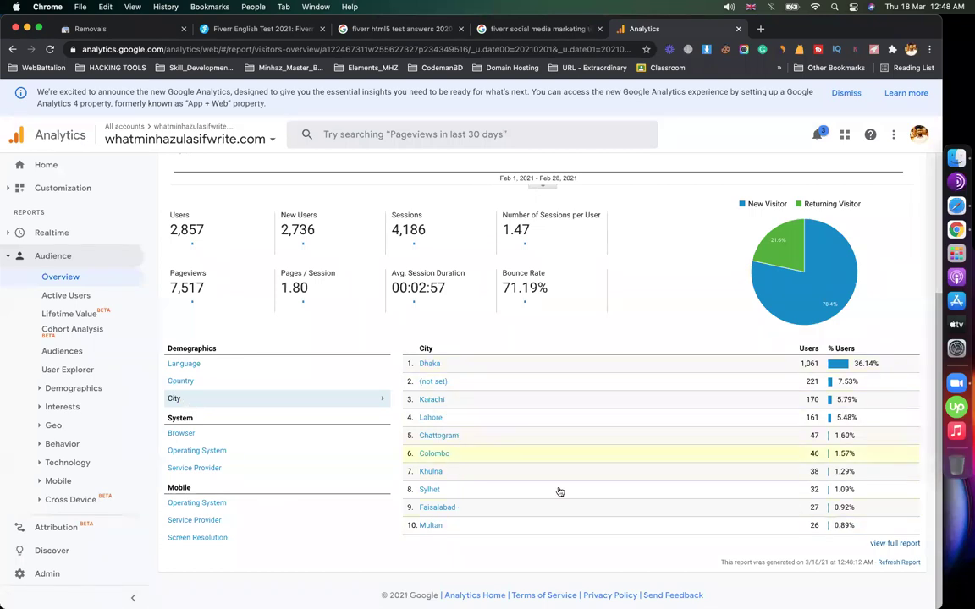
{"action": "left_click", "coordinate": [194, 433]}
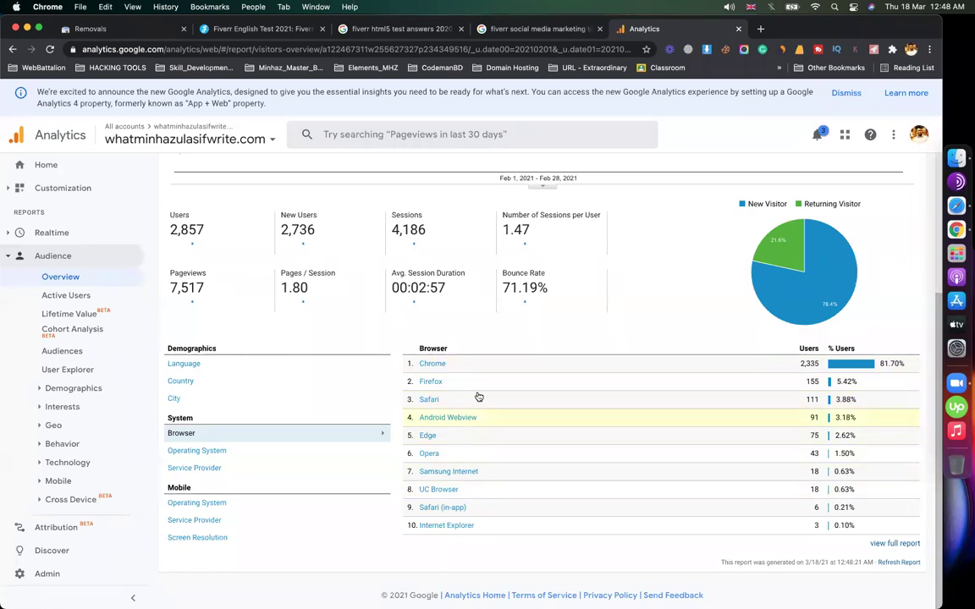
{"action": "left_click", "coordinate": [225, 451]}
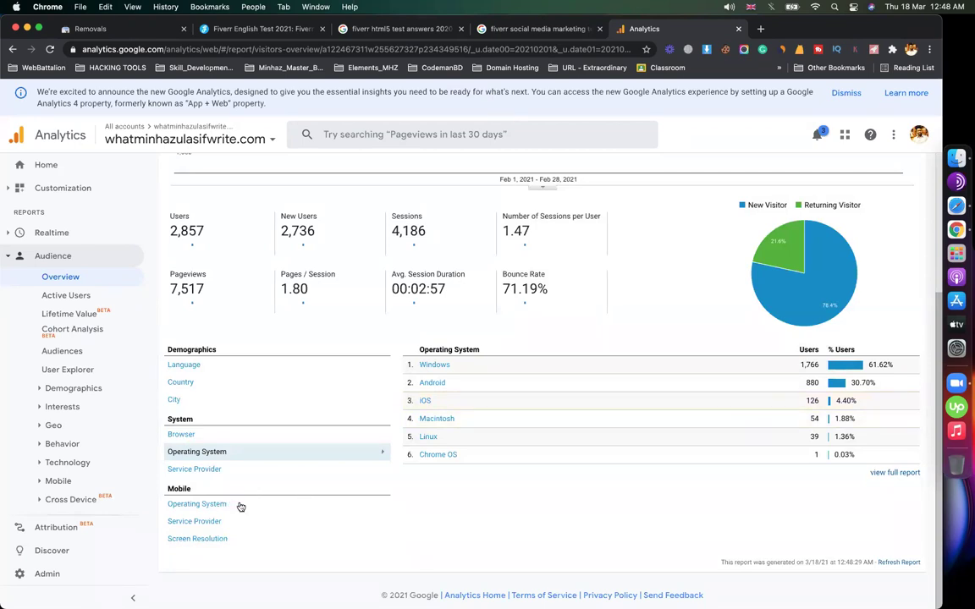
{"action": "scroll", "coordinate": [260, 469], "scroll_direction": "up", "scroll_amount": 5}
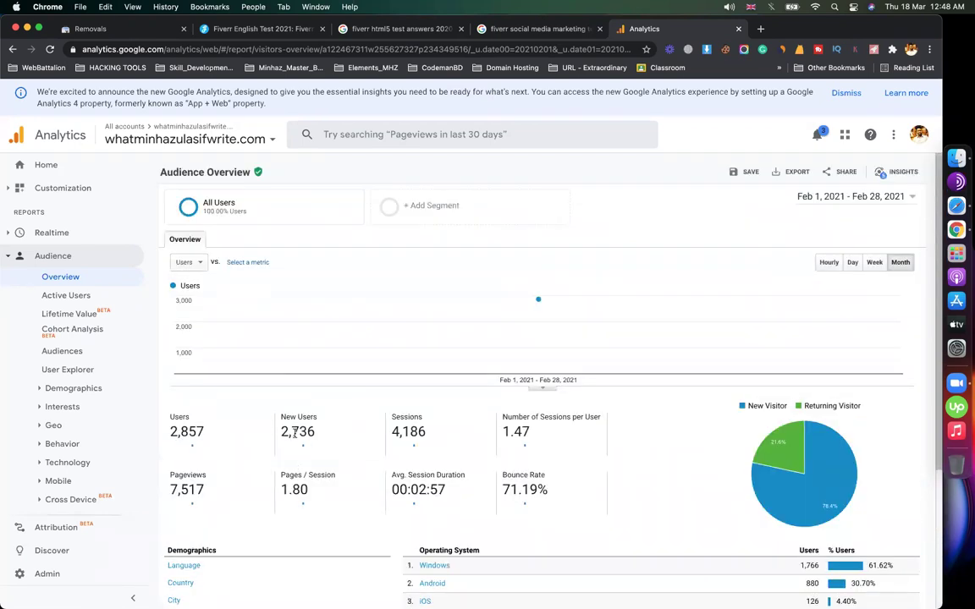
{"action": "scroll", "coordinate": [75, 420], "scroll_direction": "down", "scroll_amount": 3}
{"action": "scroll", "coordinate": [75, 420], "scroll_direction": "up", "scroll_amount": 3}
Bring up the Realtime Locations report and examine its active users, country table and map.
{"action": "left_click", "coordinate": [52, 236]}
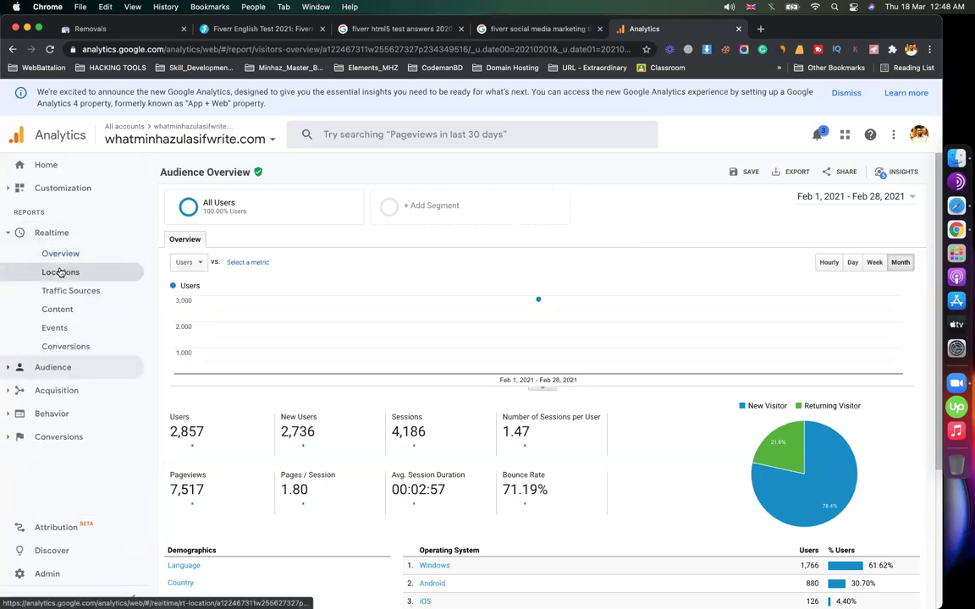
{"action": "left_click", "coordinate": [60, 272]}
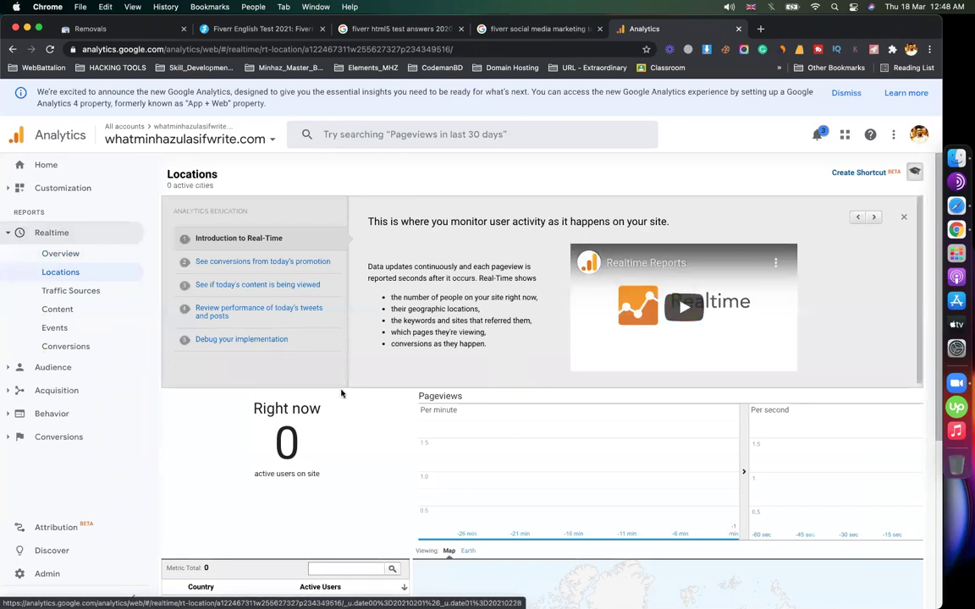
{"action": "scroll", "coordinate": [276, 500], "scroll_direction": "down", "scroll_amount": 5}
{"action": "scroll", "coordinate": [515, 336], "scroll_direction": "up", "scroll_amount": 2}
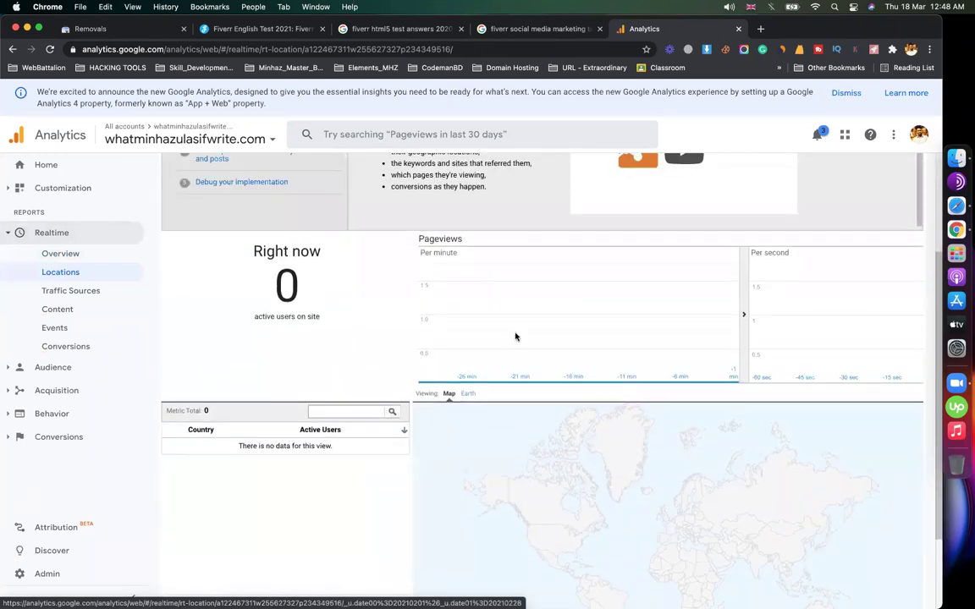
Switch to the TechReviewed.net browser profile and return to the WordPress Site Kit dashboard.
{"action": "left_click", "coordinate": [910, 49]}
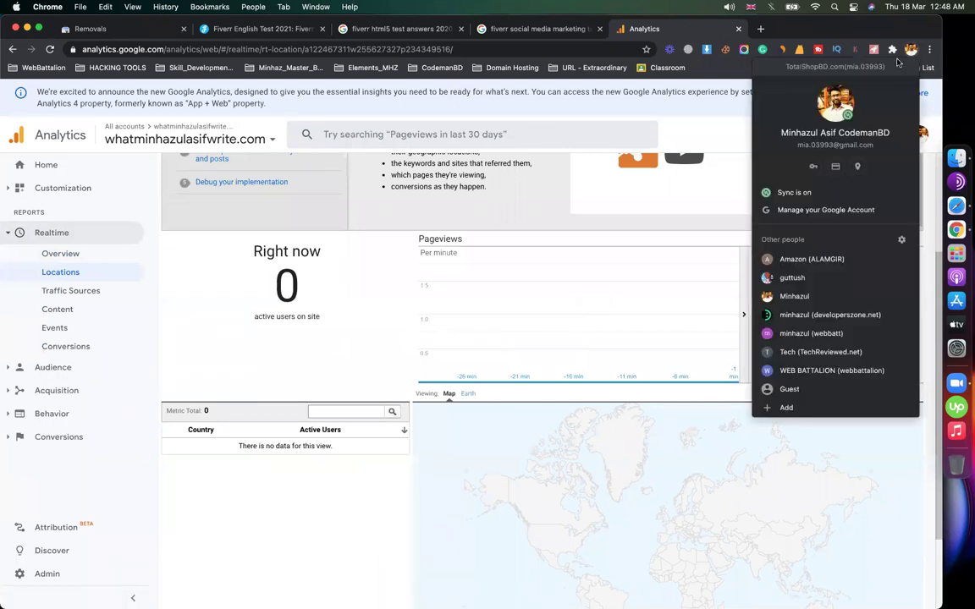
{"action": "left_click", "coordinate": [814, 352]}
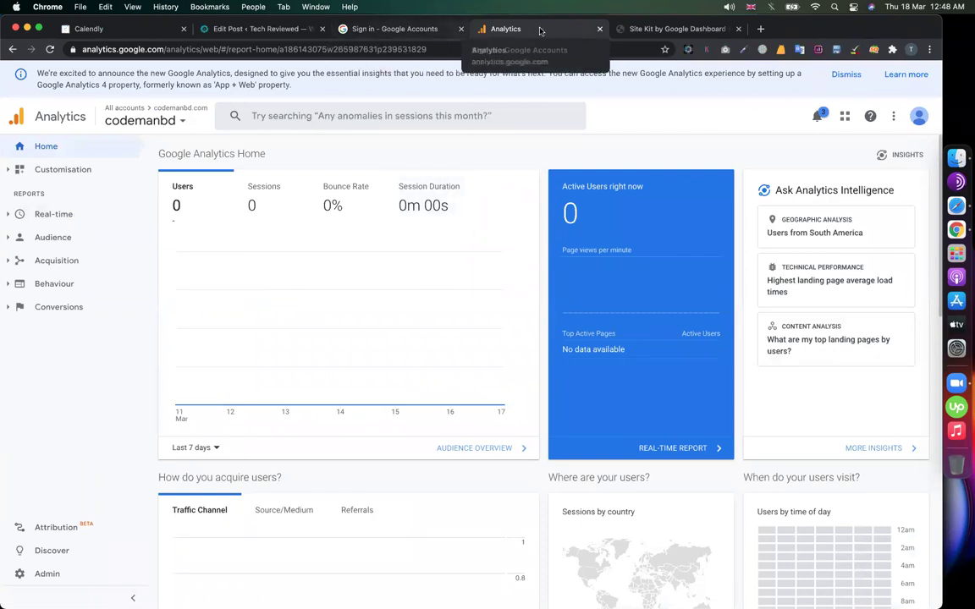
{"action": "left_click", "coordinate": [647, 30]}
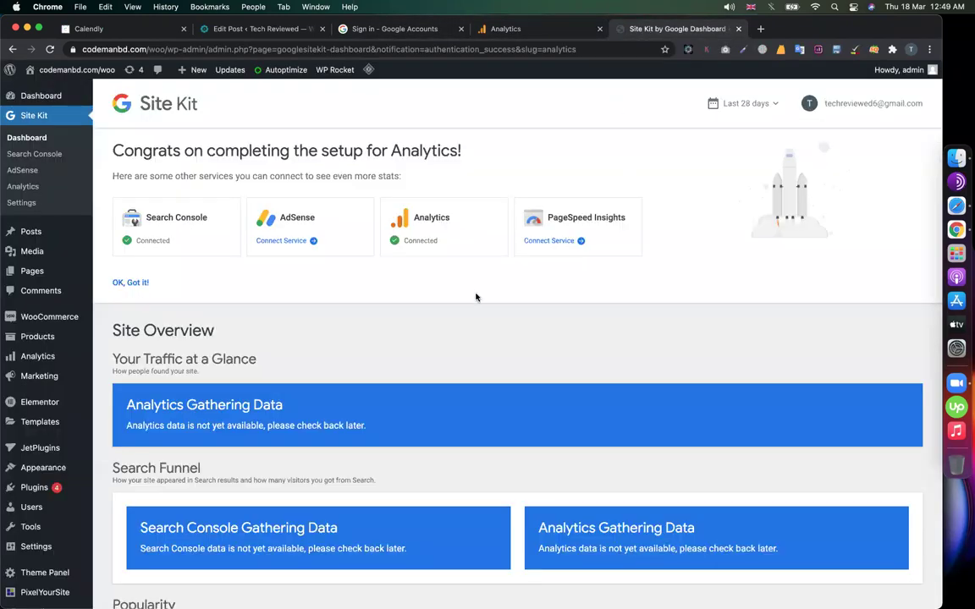
Connect the PageSpeed Insights service in Site Kit and reload the Site Kit dashboard.
{"action": "left_click", "coordinate": [548, 242]}
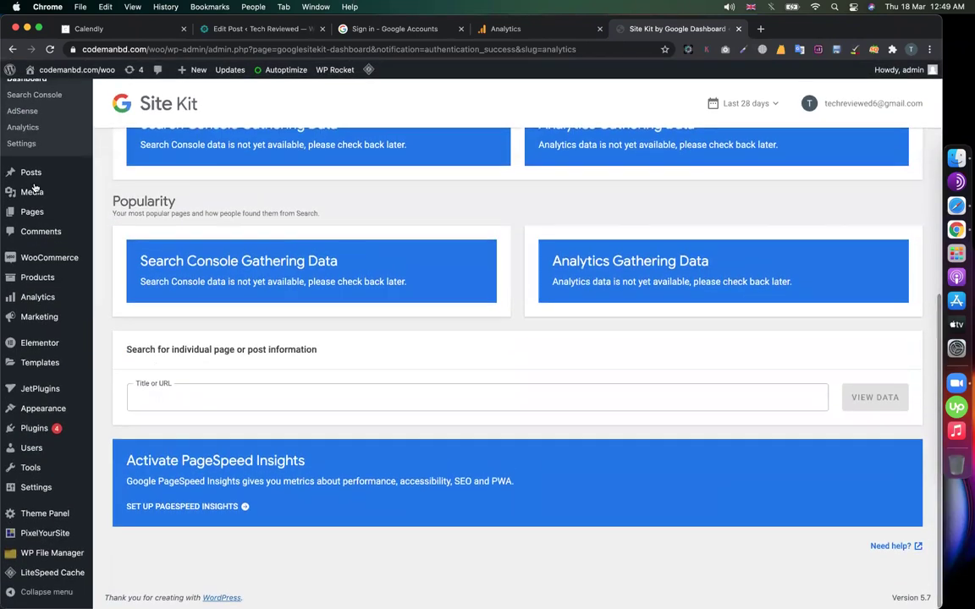
{"action": "scroll", "coordinate": [74, 180], "scroll_direction": "up", "scroll_amount": 5}
{"action": "left_click", "coordinate": [39, 115]}
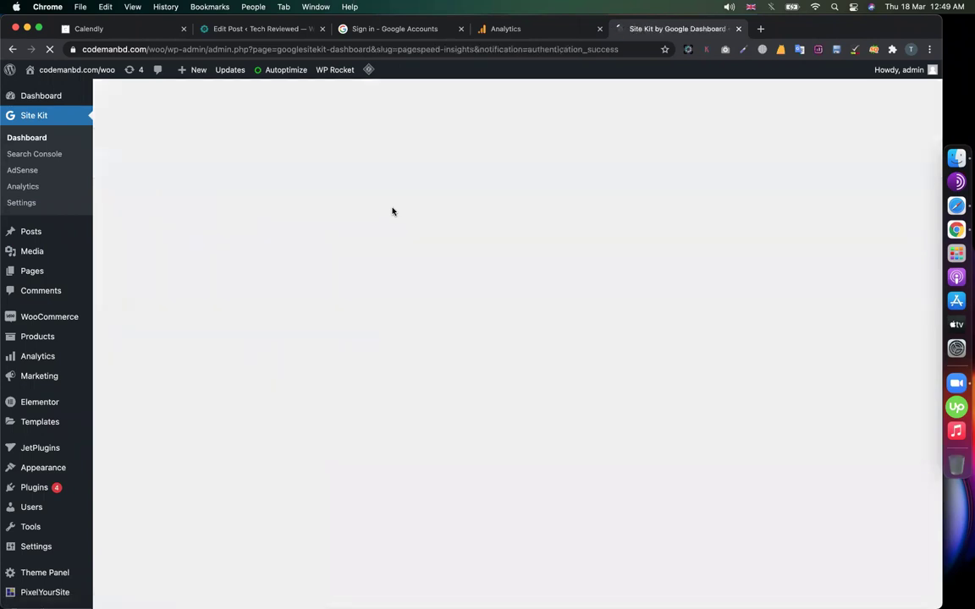
{"action": "scroll", "coordinate": [574, 297], "scroll_direction": "down", "scroll_amount": 6}
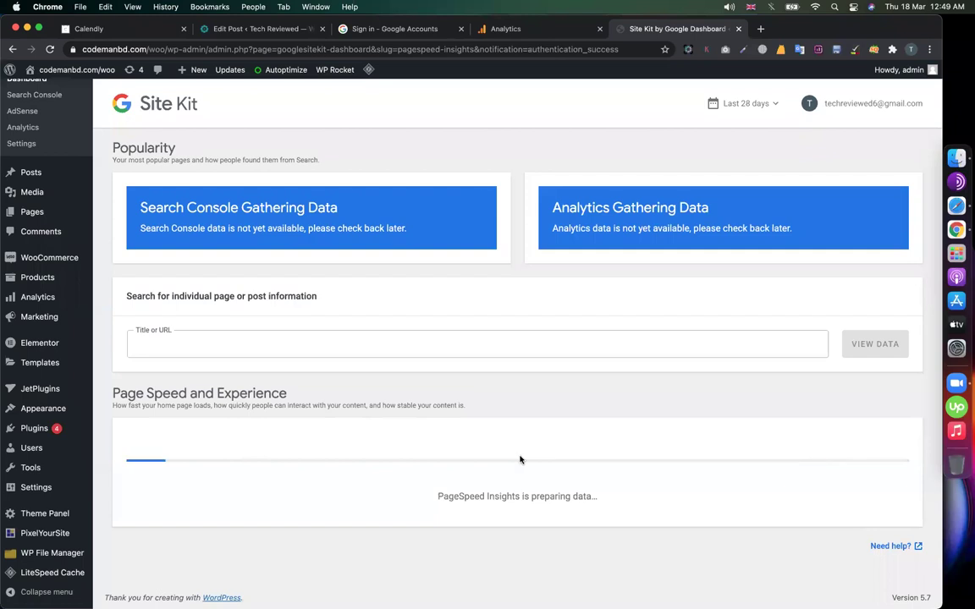
{"action": "scroll", "coordinate": [492, 390], "scroll_direction": "up", "scroll_amount": 10}
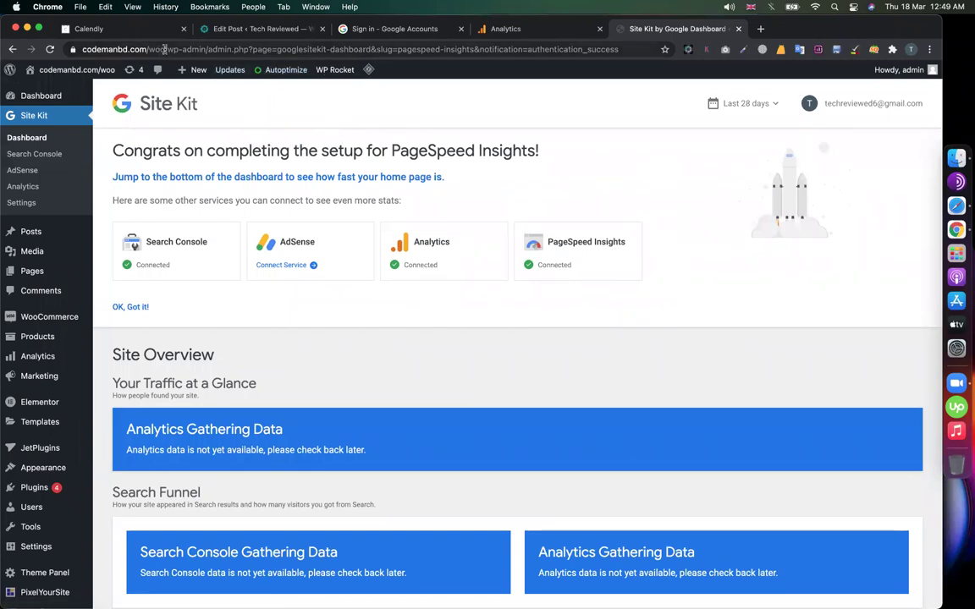
{"action": "left_click_drag", "start_coordinate": [166, 49], "coordinate": [73, 50]}
{"action": "key", "text": "super+c"}
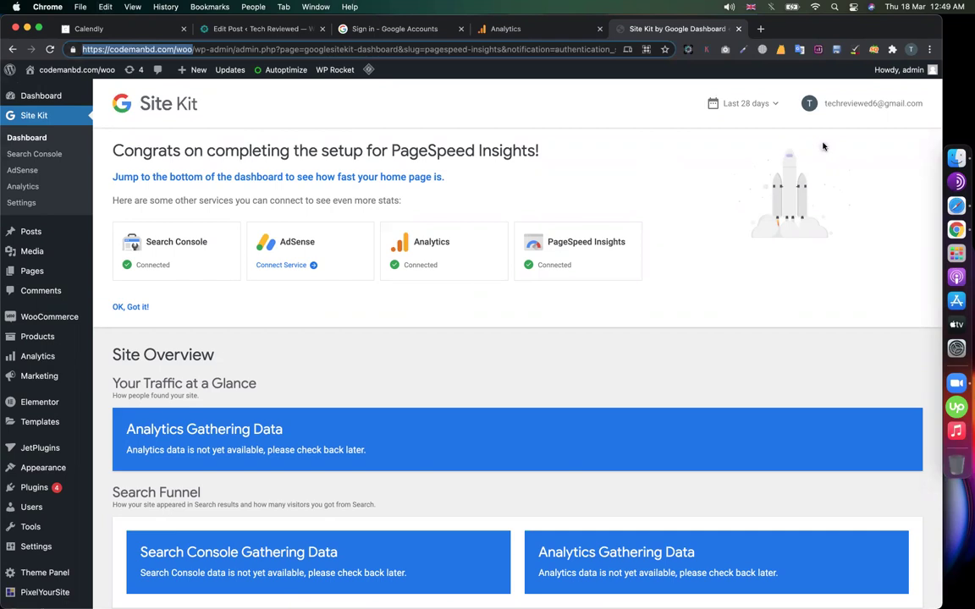
Switch to the TotalShopBD.com browser profile and bring up the Google AdSense ads overview.
{"action": "left_click", "coordinate": [910, 49]}
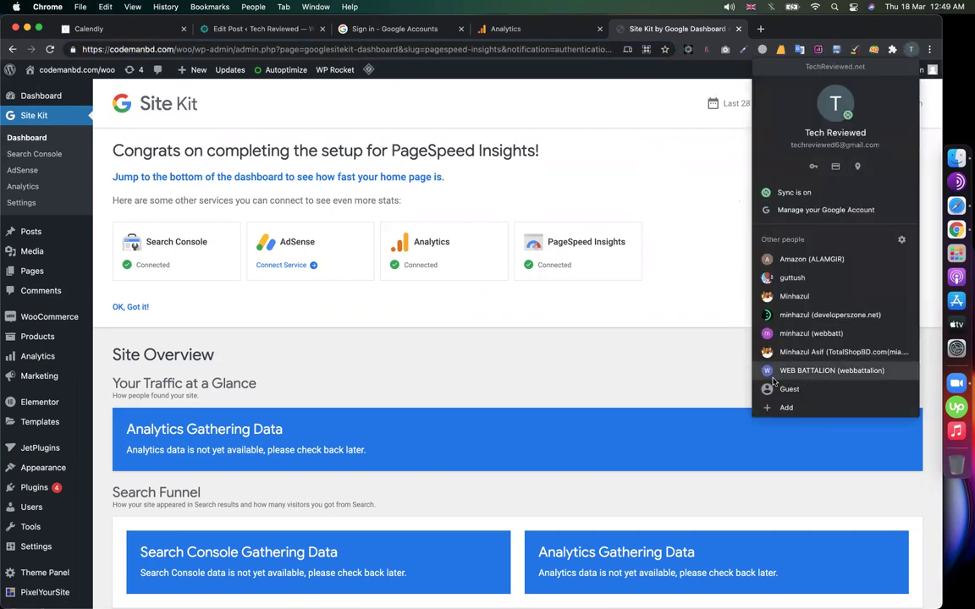
{"action": "left_click", "coordinate": [832, 354]}
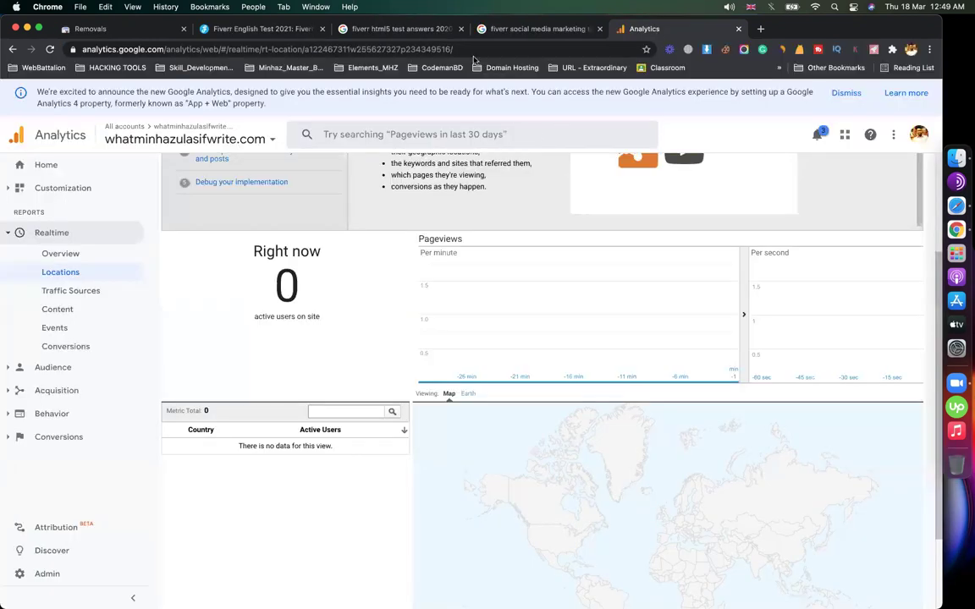
{"action": "left_click", "coordinate": [430, 52]}
{"action": "type", "text": "adse"}
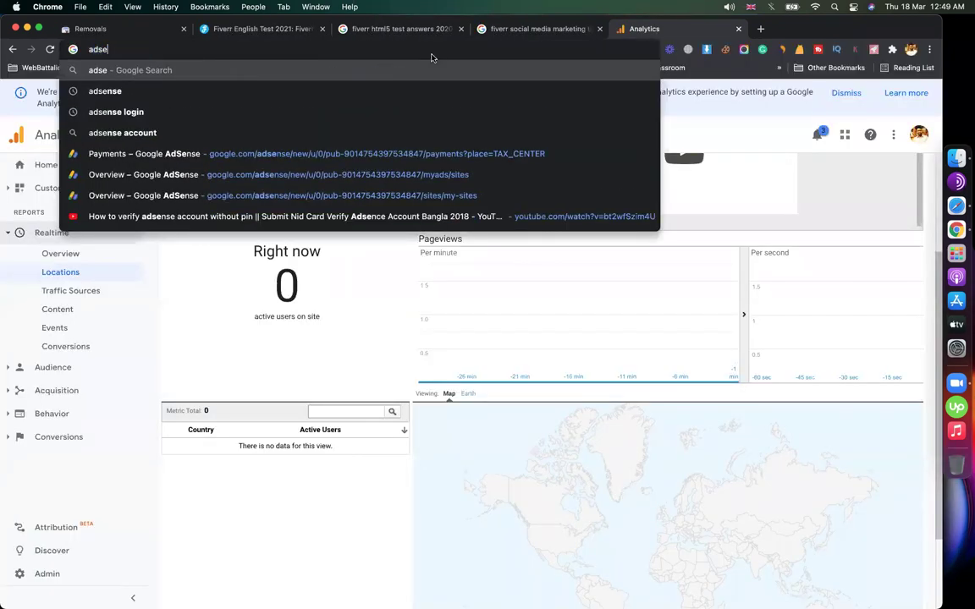
{"action": "key", "text": "Down"}
{"action": "key", "text": "Down"}
{"action": "key", "text": "Down"}
{"action": "key", "text": "Down"}
{"action": "key", "text": "Down"}
{"action": "key", "text": "Return"}
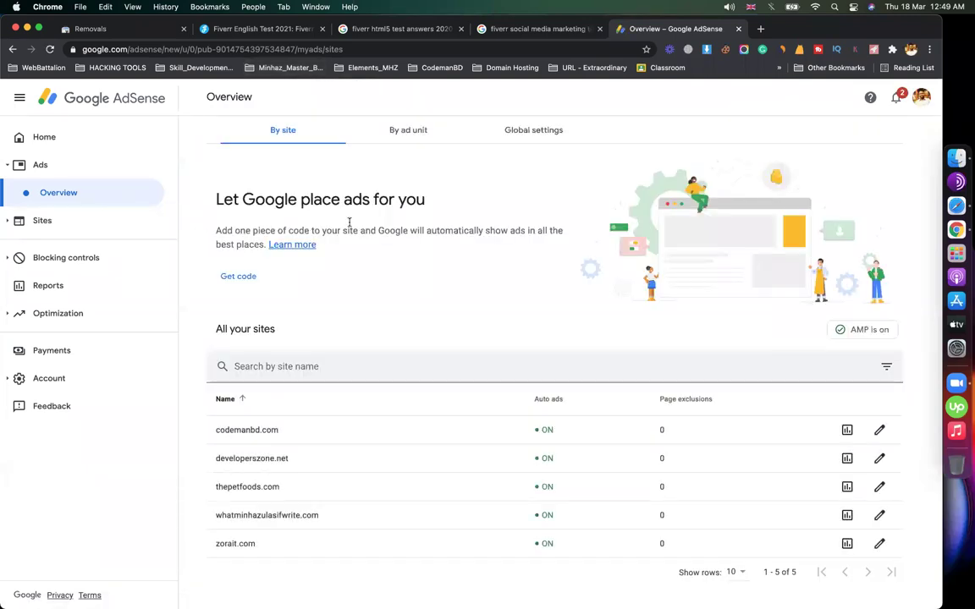
{"action": "triple_click", "coordinate": [393, 201]}
{"action": "double_click", "coordinate": [333, 198]}
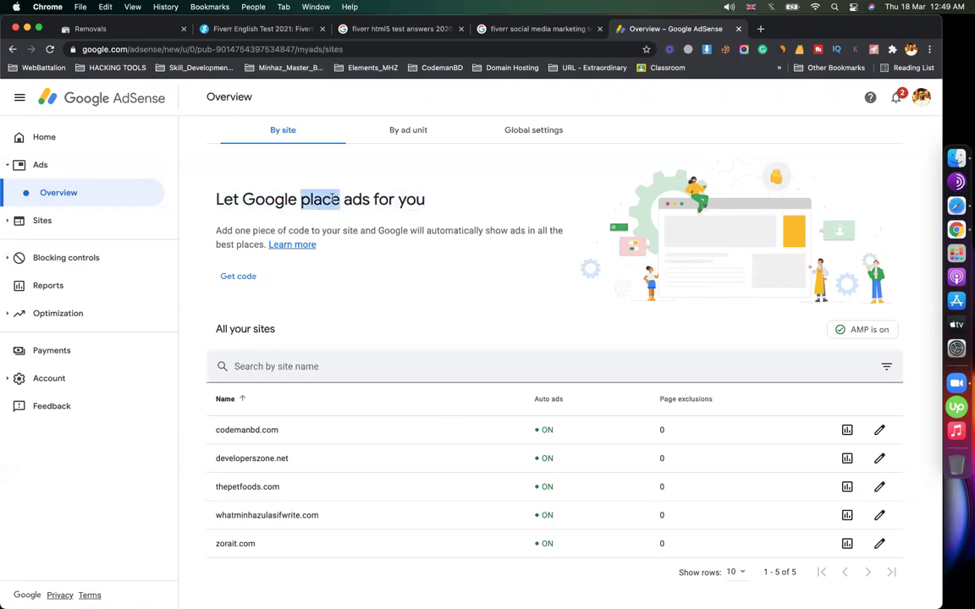
{"action": "left_click", "coordinate": [109, 220]}
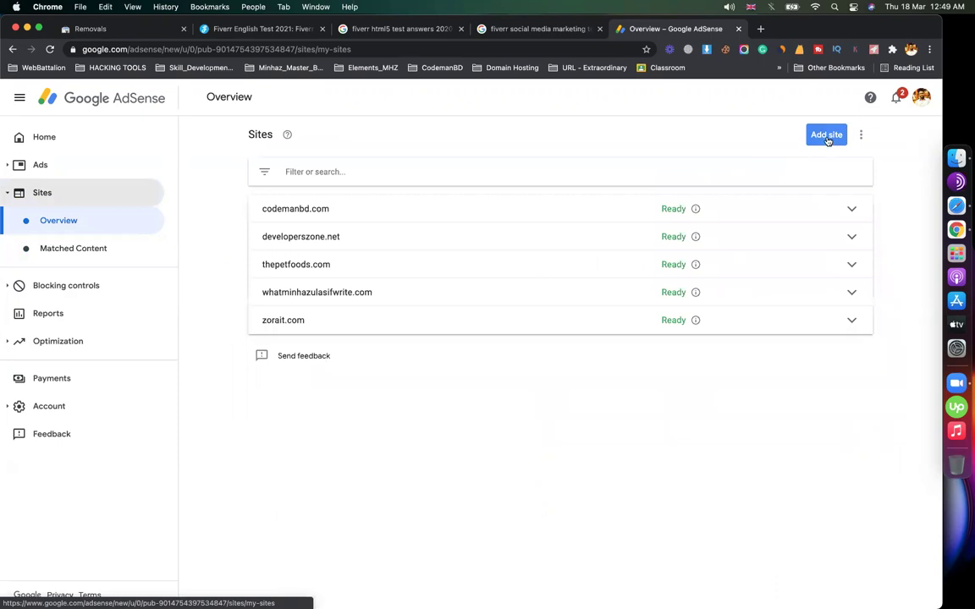
{"action": "left_click", "coordinate": [825, 135]}
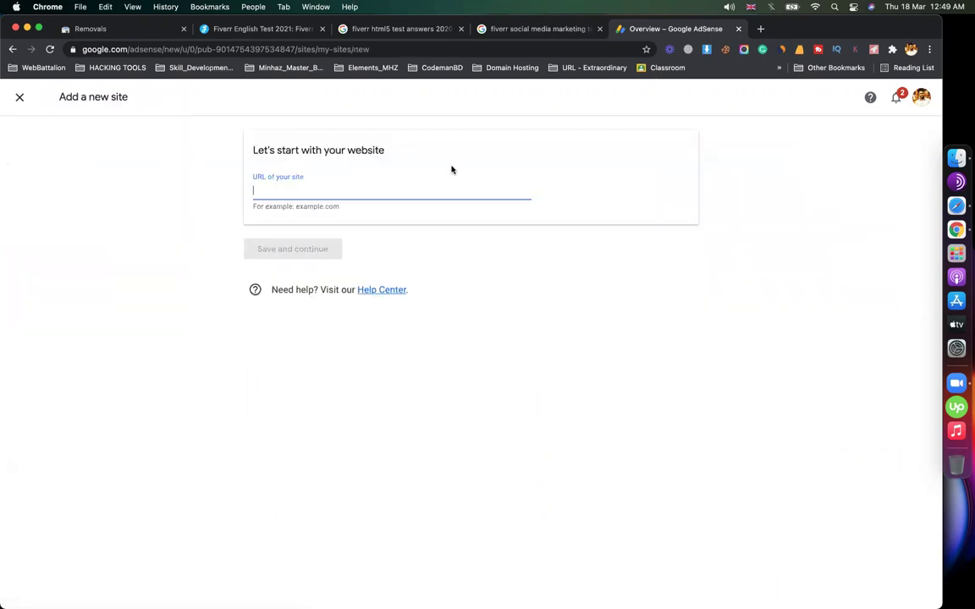
{"action": "key", "text": "super+v"}
{"action": "left_click", "coordinate": [321, 254]}
{"action": "left_click", "coordinate": [321, 254]}
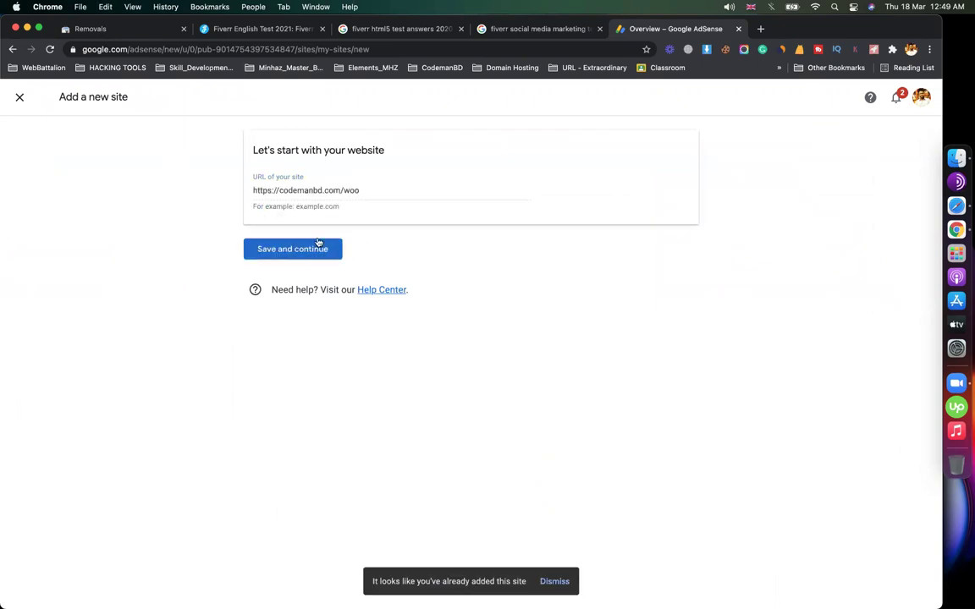
{"action": "left_click_drag", "start_coordinate": [344, 190], "coordinate": [457, 190]}
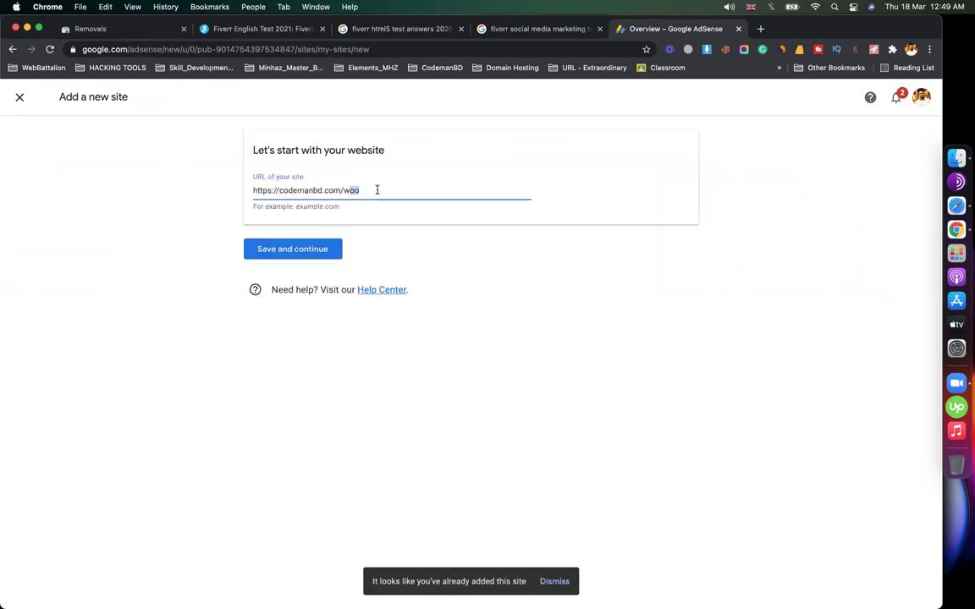
{"action": "left_click", "coordinate": [298, 248]}
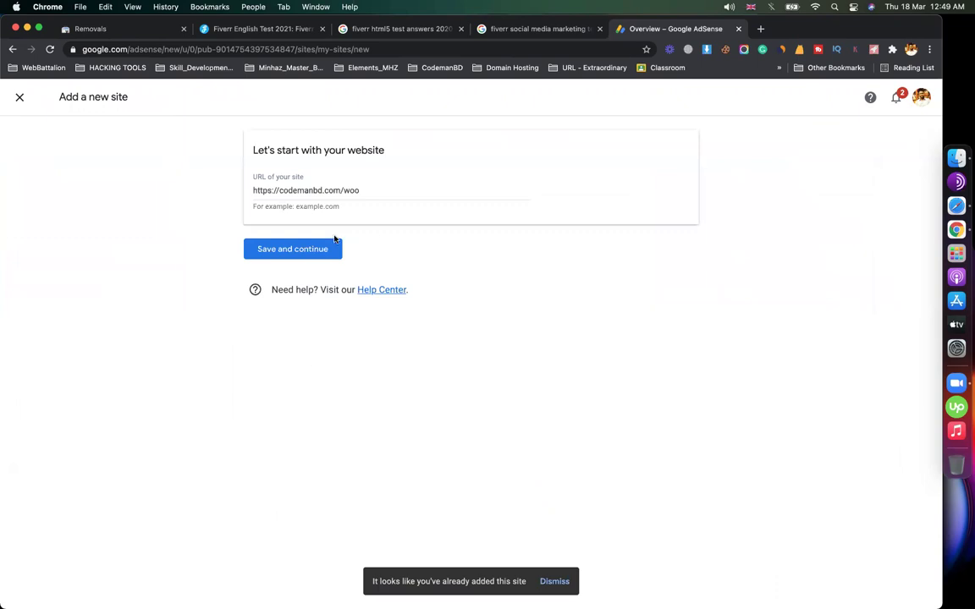
{"action": "left_click_drag", "start_coordinate": [344, 190], "coordinate": [391, 188]}
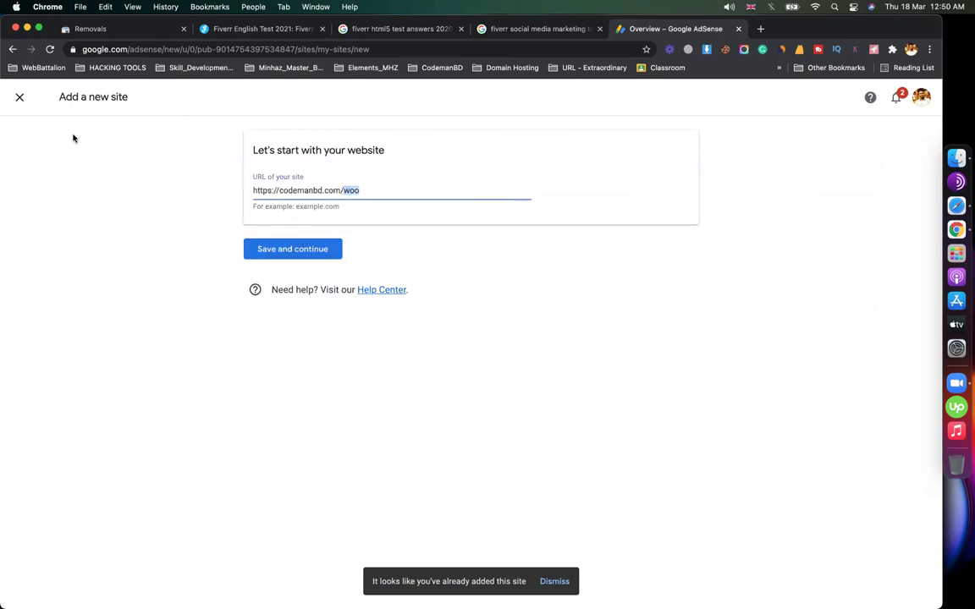
{"action": "left_click", "coordinate": [16, 97]}
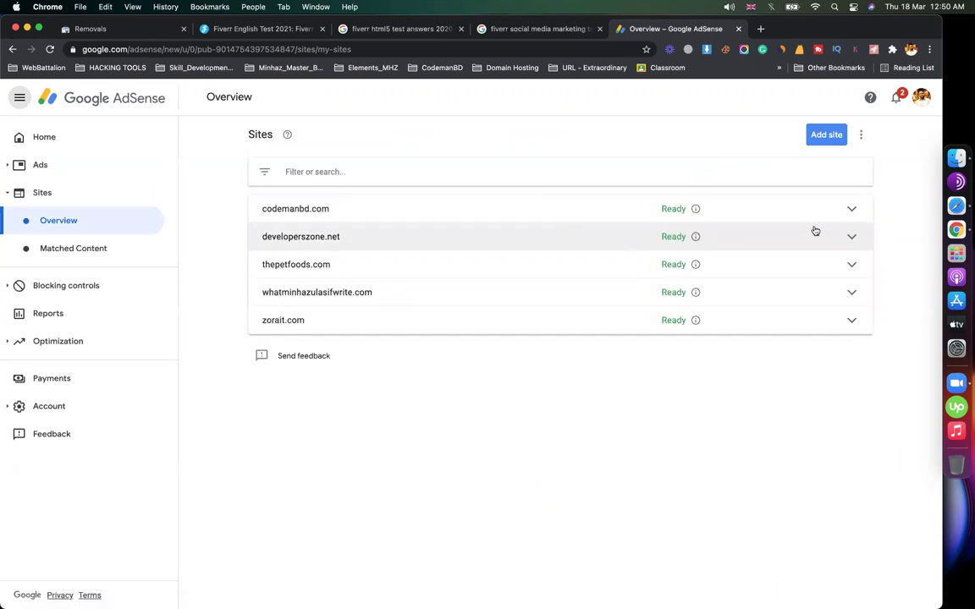
Examine the management options of the codemanbd.com entry in the AdSense sites list.
{"action": "left_click", "coordinate": [849, 210]}
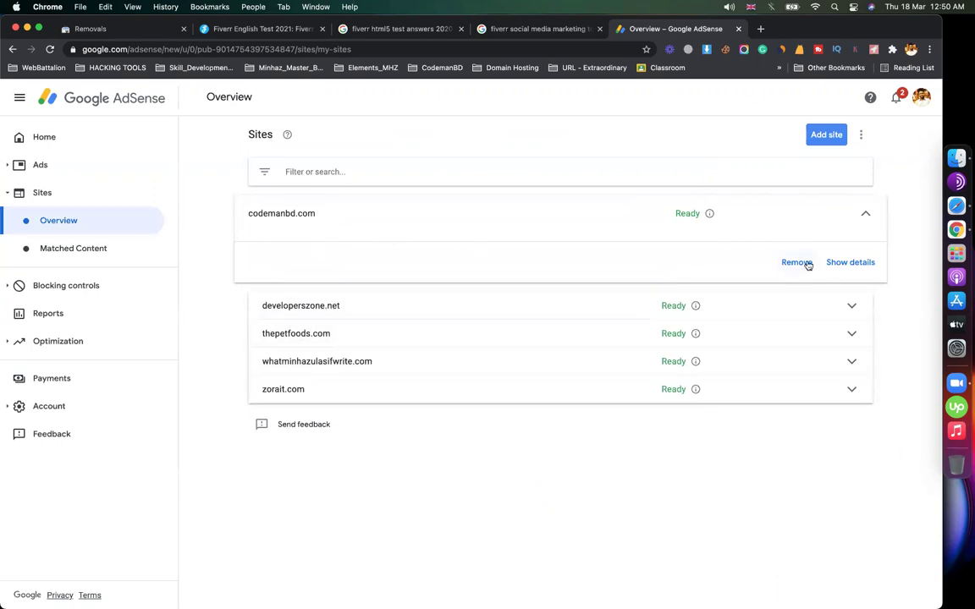
{"action": "left_click", "coordinate": [276, 222]}
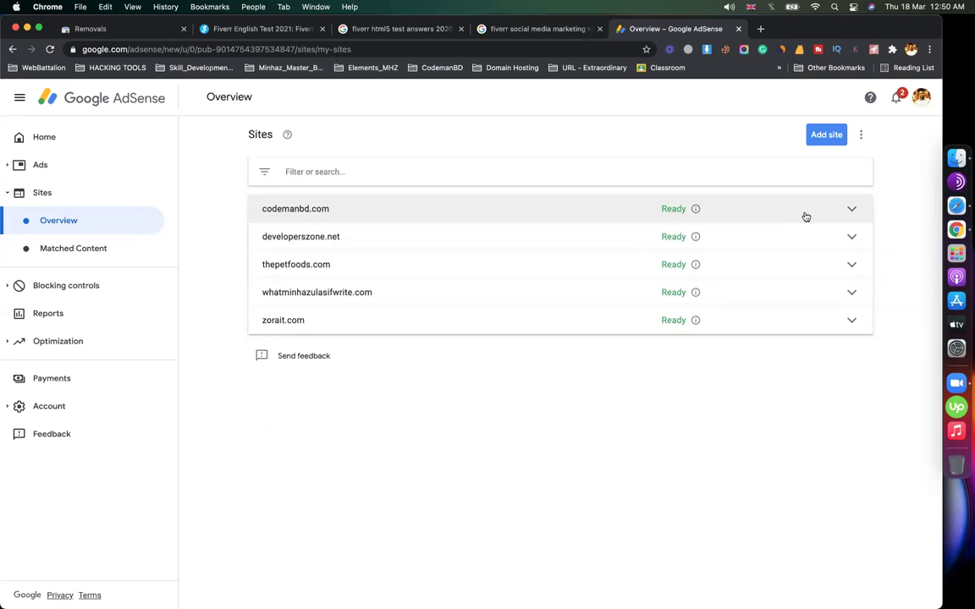
{"action": "left_click", "coordinate": [849, 209]}
{"action": "left_click", "coordinate": [338, 237]}
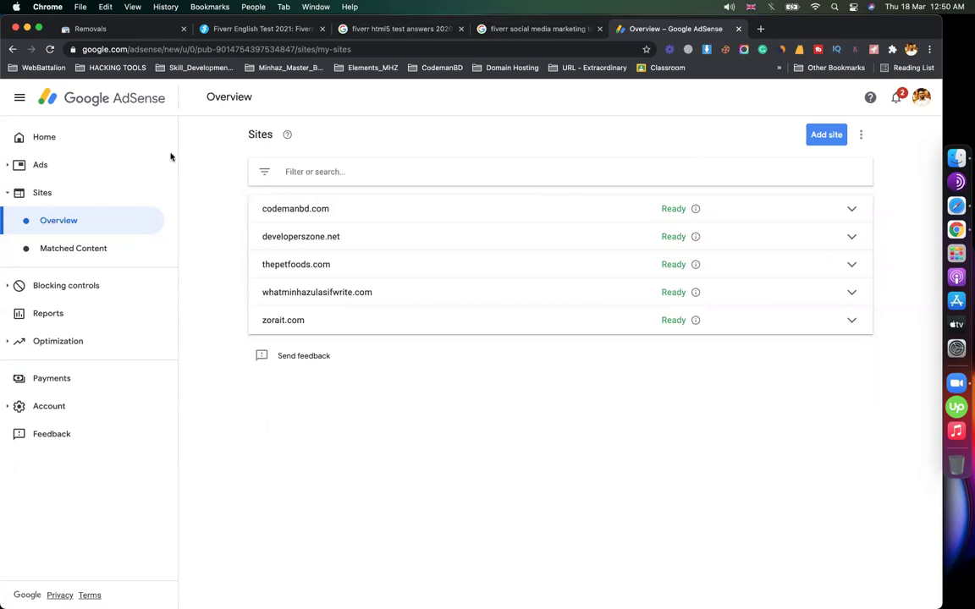
Bring up the ad settings of codemanbd.com and switch Auto ads off and on again.
{"action": "left_click", "coordinate": [52, 165]}
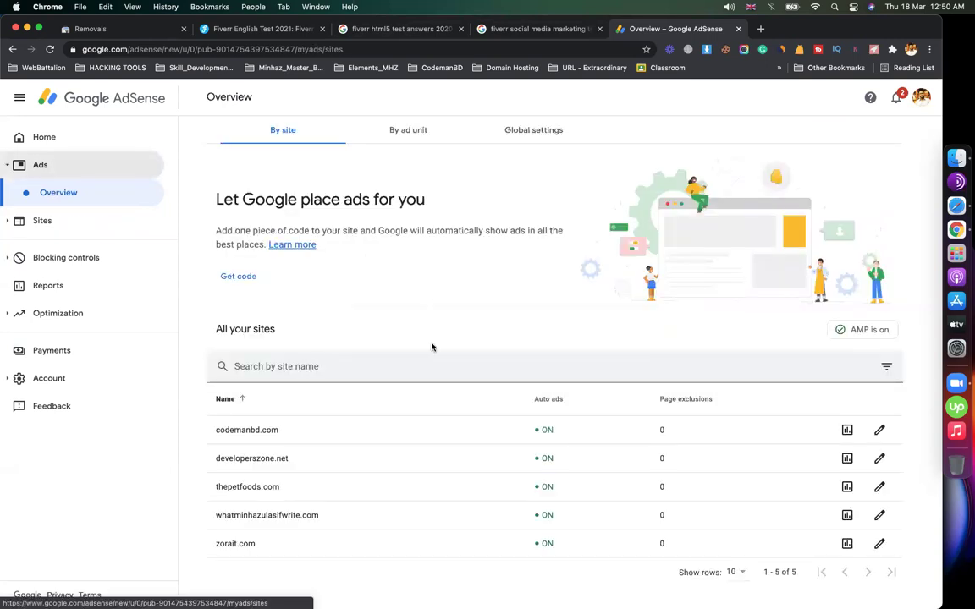
{"action": "left_click", "coordinate": [876, 432]}
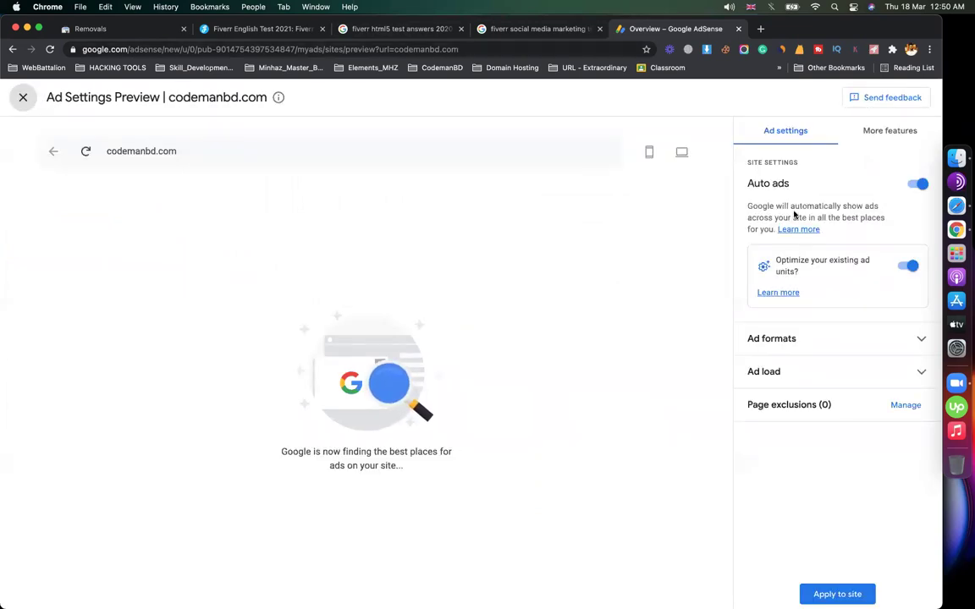
{"action": "left_click", "coordinate": [916, 184]}
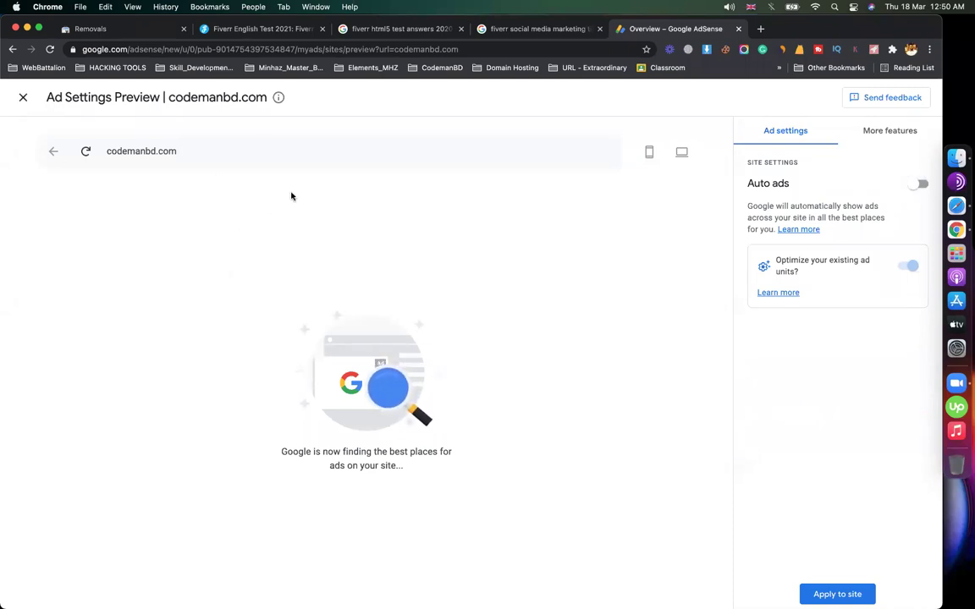
{"action": "double_click", "coordinate": [195, 151]}
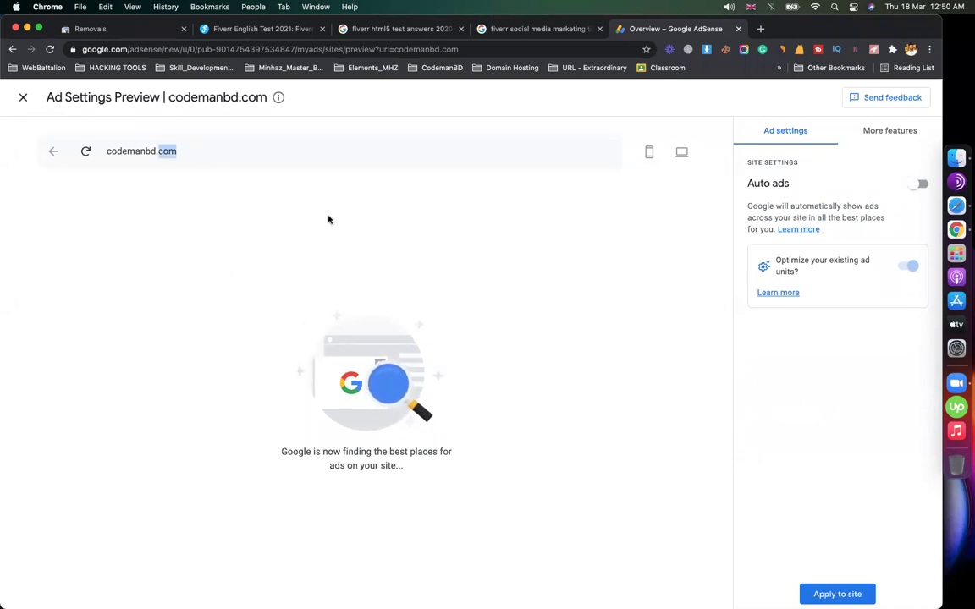
{"action": "left_click", "coordinate": [918, 184]}
Review the ad formats for codemanbd.com and set its ad load to Max.
{"action": "left_click", "coordinate": [803, 368]}
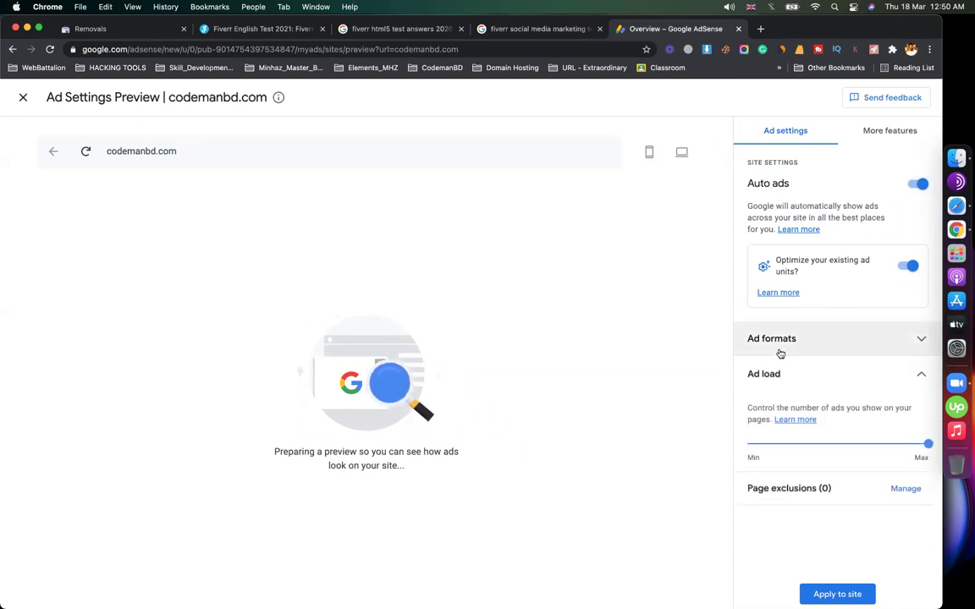
{"action": "left_click", "coordinate": [750, 345]}
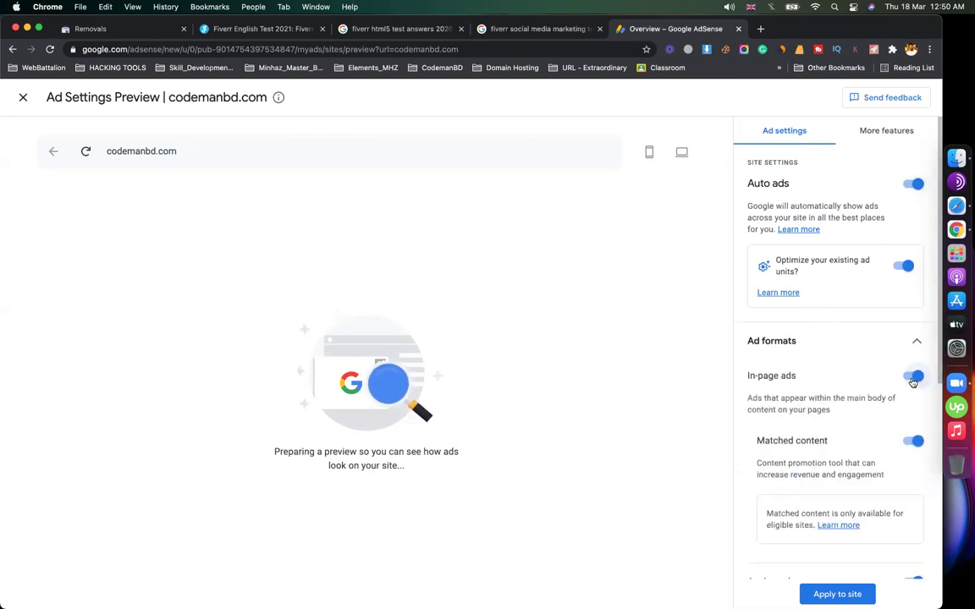
{"action": "scroll", "coordinate": [787, 477], "scroll_direction": "down", "scroll_amount": 8}
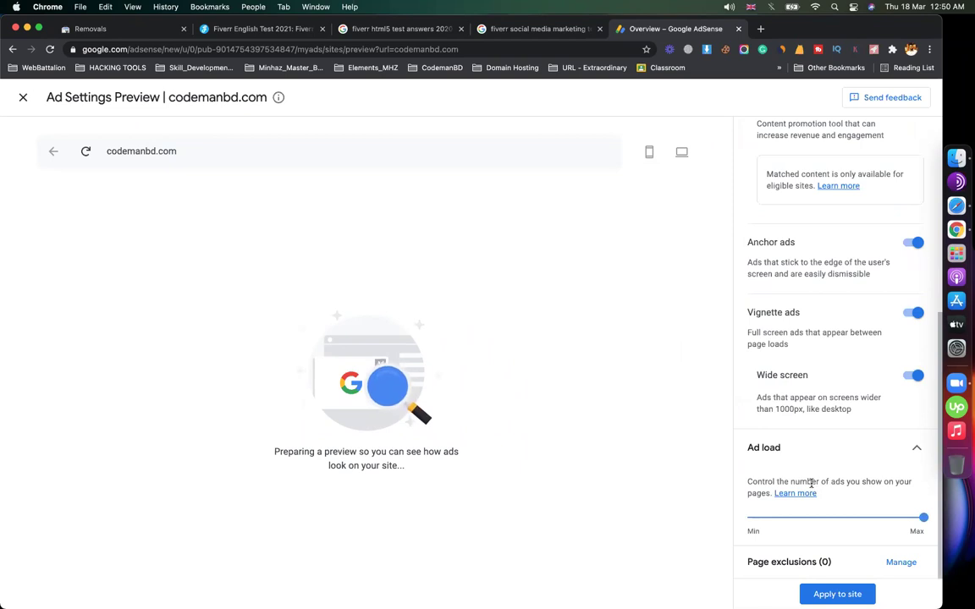
{"action": "left_click_drag", "start_coordinate": [919, 519], "coordinate": [967, 509]}
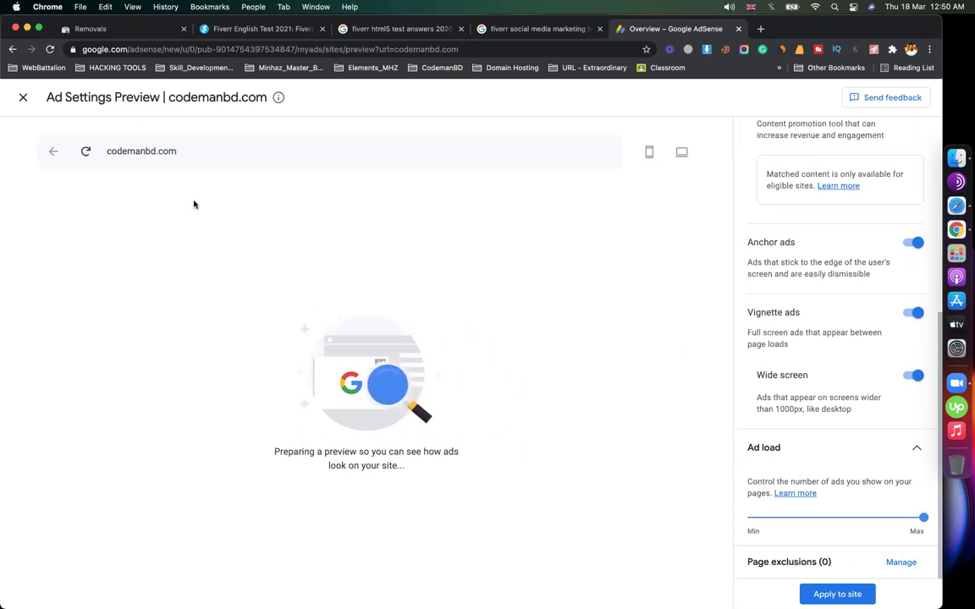
{"action": "left_click_drag", "start_coordinate": [193, 150], "coordinate": [105, 150]}
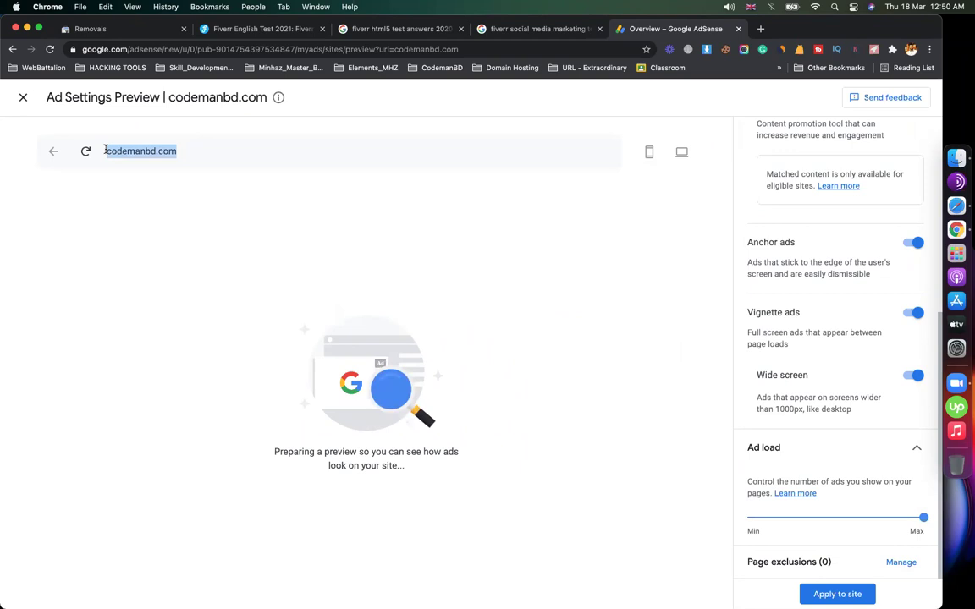
{"action": "left_click", "coordinate": [900, 563]}
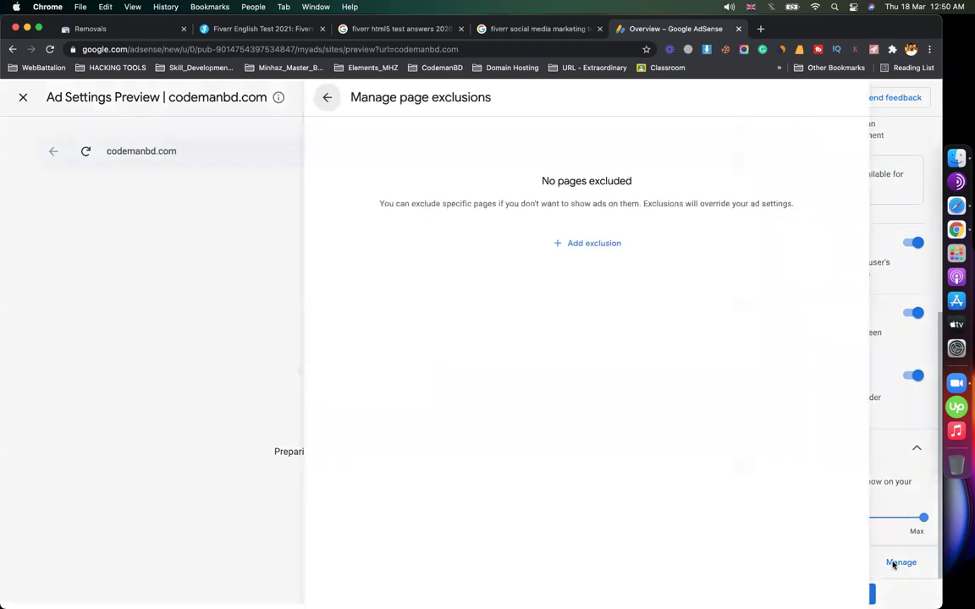
{"action": "left_click", "coordinate": [665, 324]}
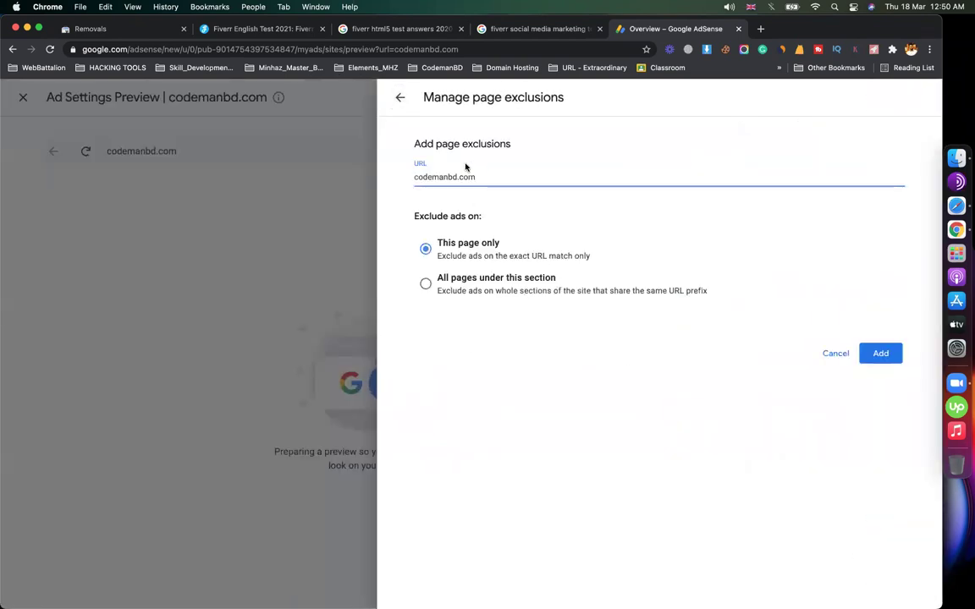
{"action": "left_click", "coordinate": [460, 179]}
{"action": "key", "text": "Escape"}
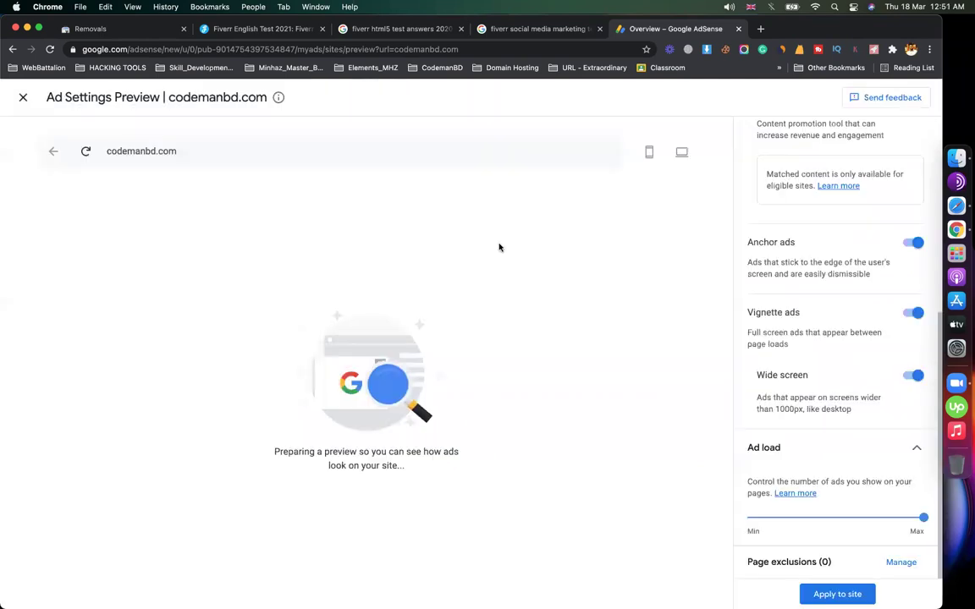
Exclude the codemanbd.com page from Auto ads with the This page only option and apply the settings to the site.
{"action": "left_click", "coordinate": [895, 562]}
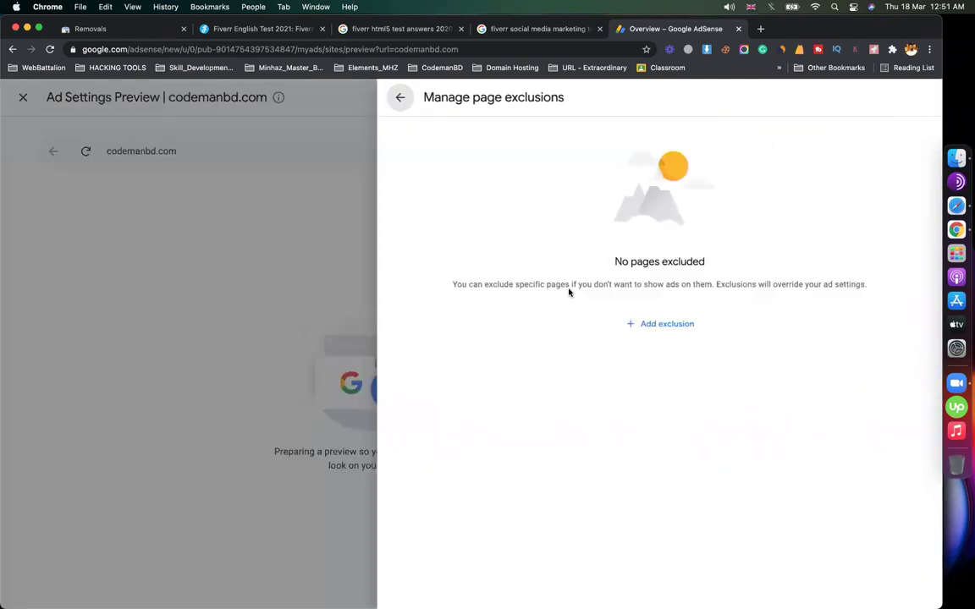
{"action": "left_click", "coordinate": [648, 322]}
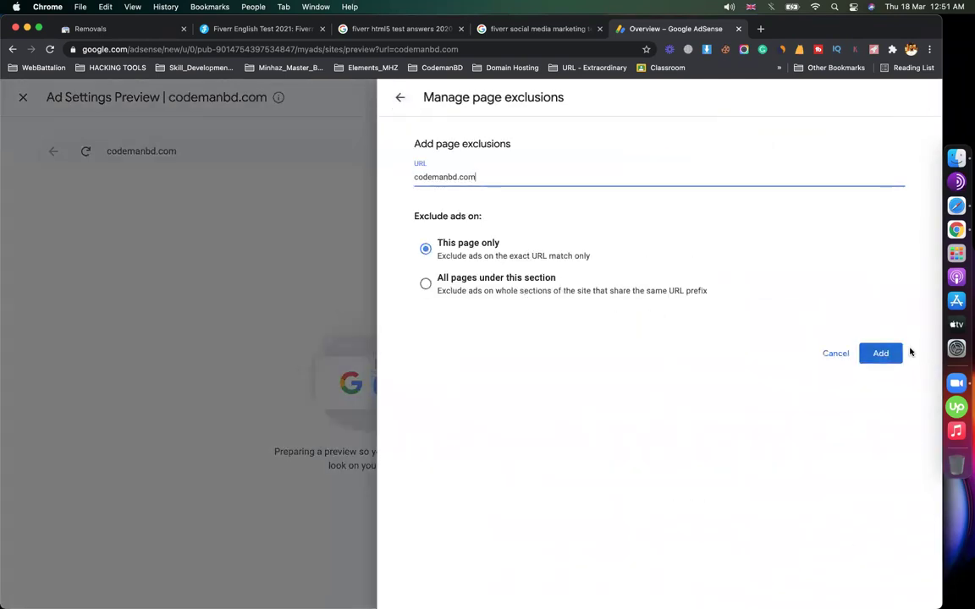
{"action": "left_click", "coordinate": [880, 353]}
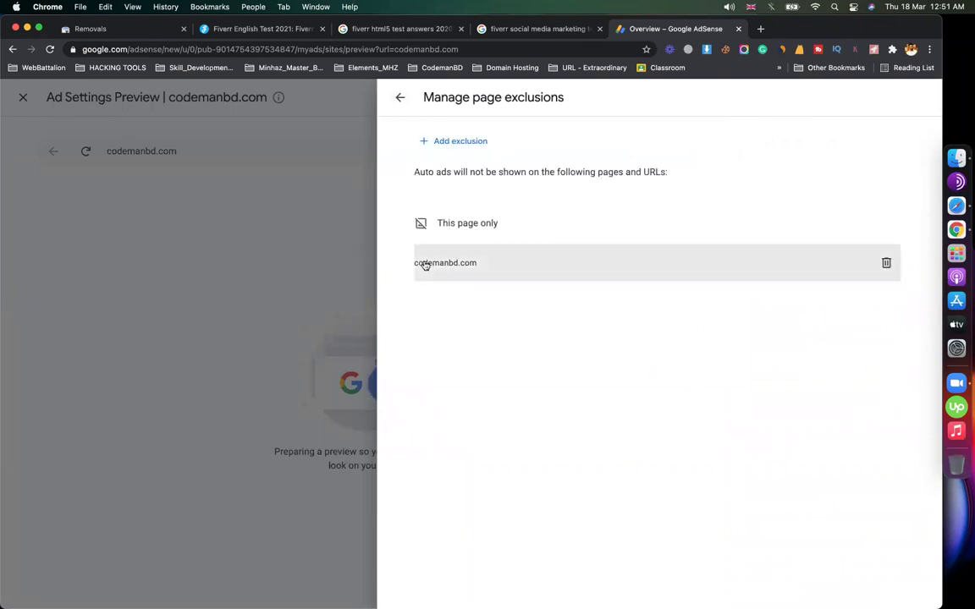
{"action": "left_click", "coordinate": [346, 266]}
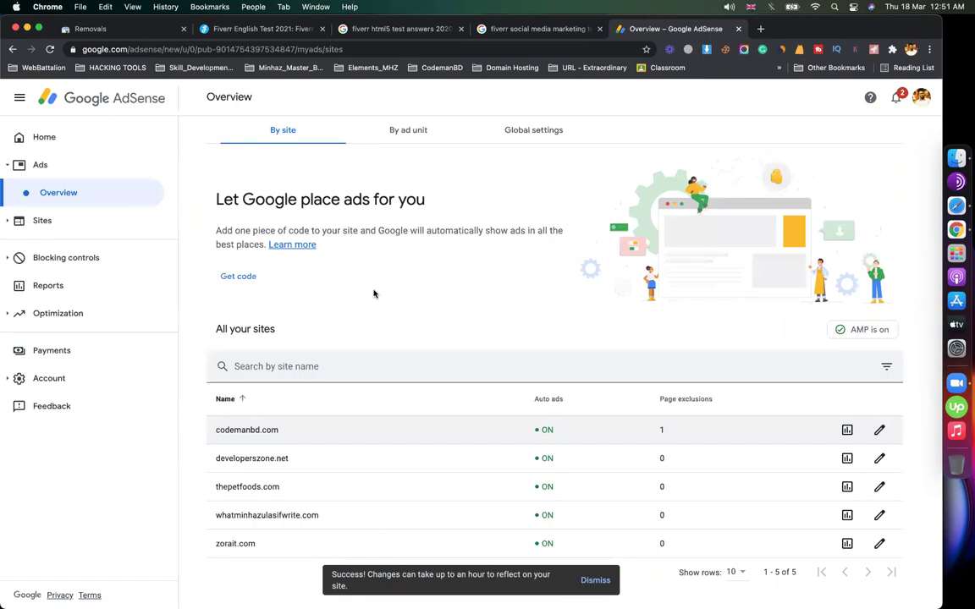
Open the whatminhazulasifwrite.com home page in a new browser tab.
{"action": "left_click", "coordinate": [760, 32]}
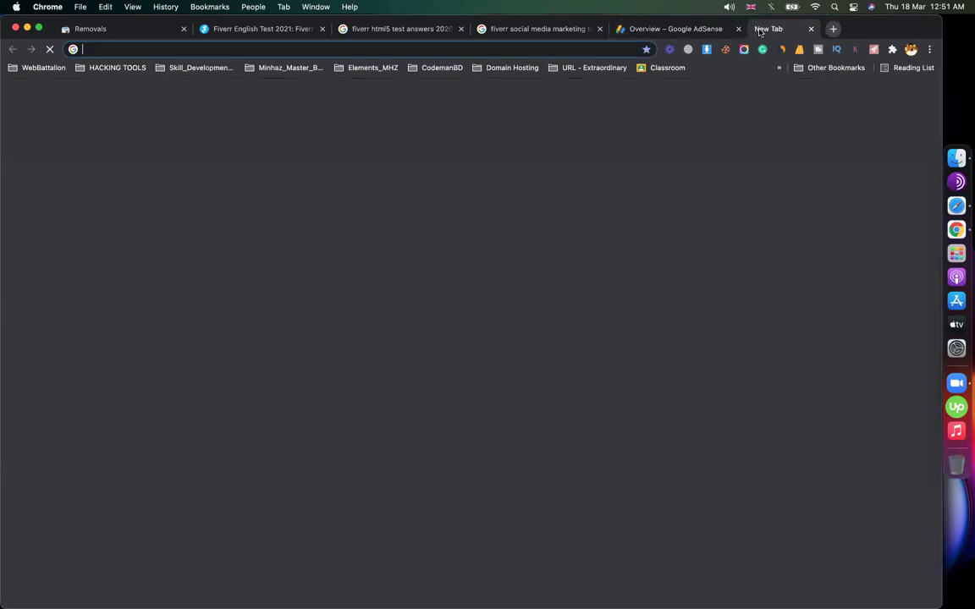
{"action": "type", "text": "what"}
{"action": "key", "text": "Right"}
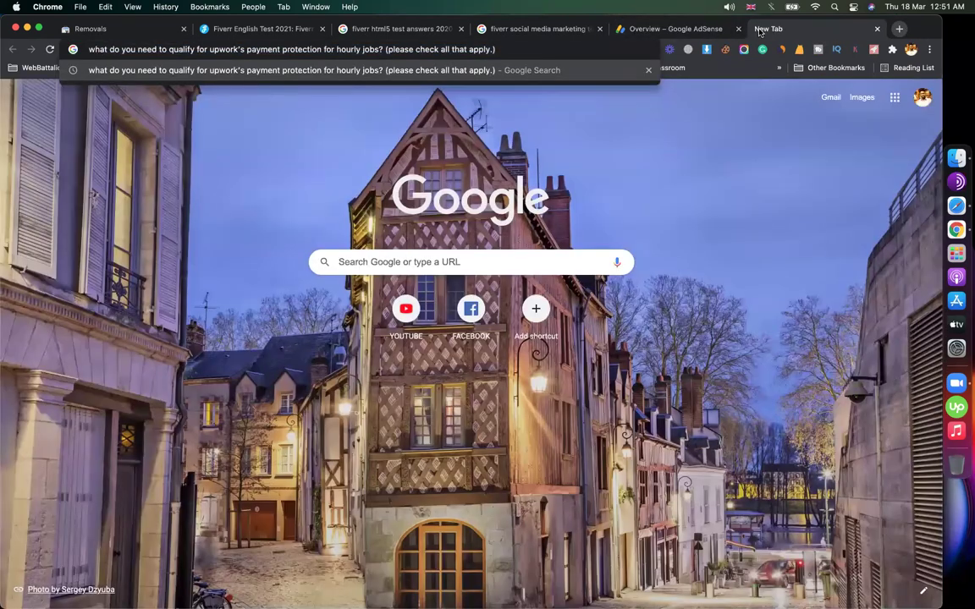
{"action": "key", "text": "super+a"}
{"action": "type", "text": "what"}
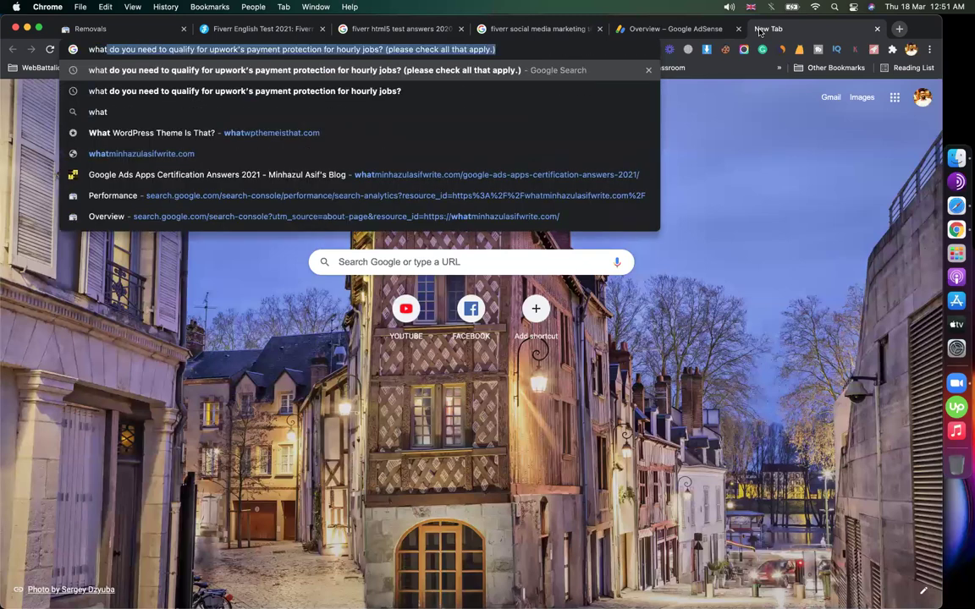
{"action": "left_click", "coordinate": [285, 153]}
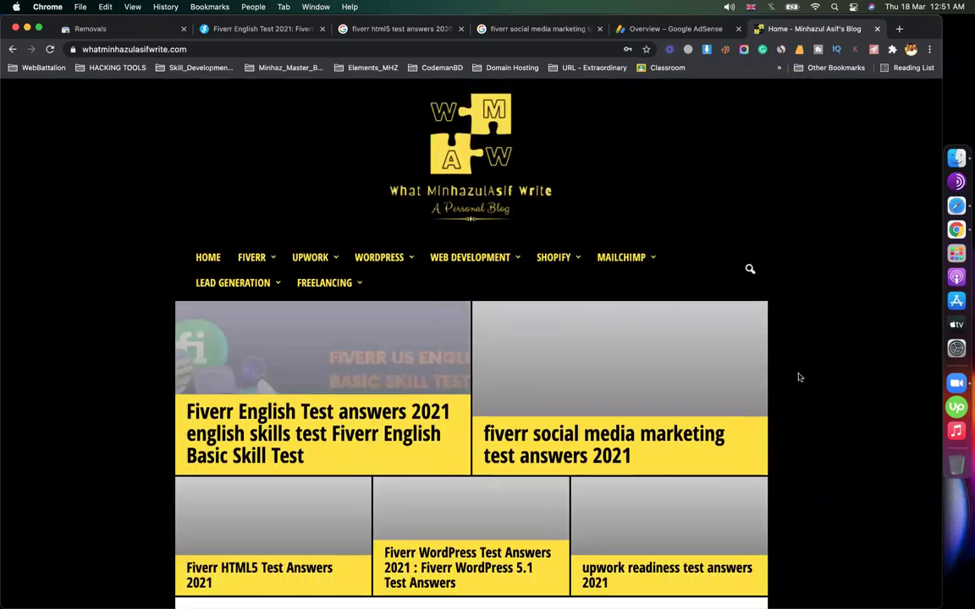
Examine where ads are placed on the whatminhazulasifwrite.com home page, from its header to its footer.
{"action": "scroll", "coordinate": [798, 377], "scroll_direction": "down", "scroll_amount": 3}
{"action": "scroll", "coordinate": [798, 378], "scroll_direction": "down", "scroll_amount": 10}
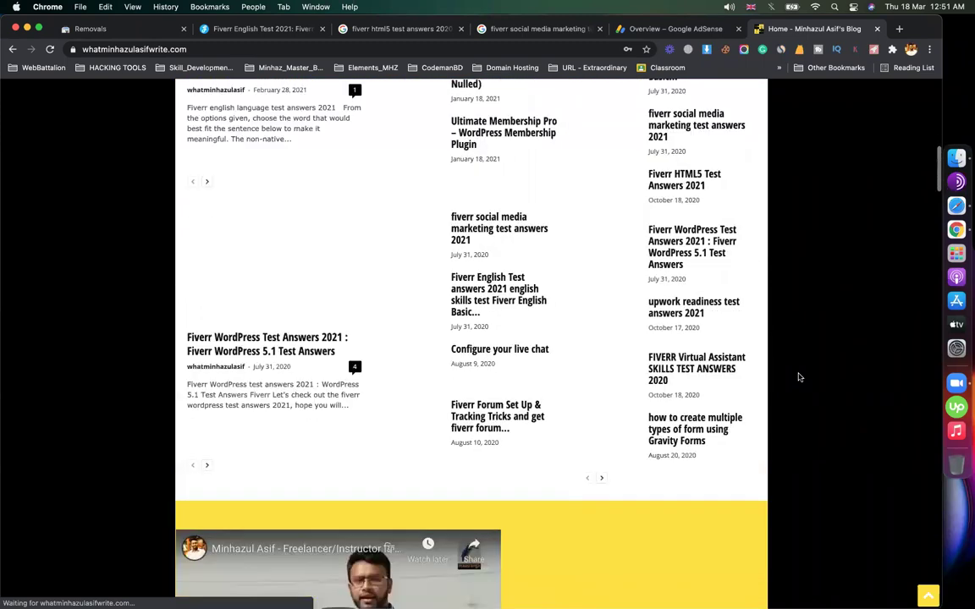
{"action": "scroll", "coordinate": [798, 378], "scroll_direction": "down", "scroll_amount": 2}
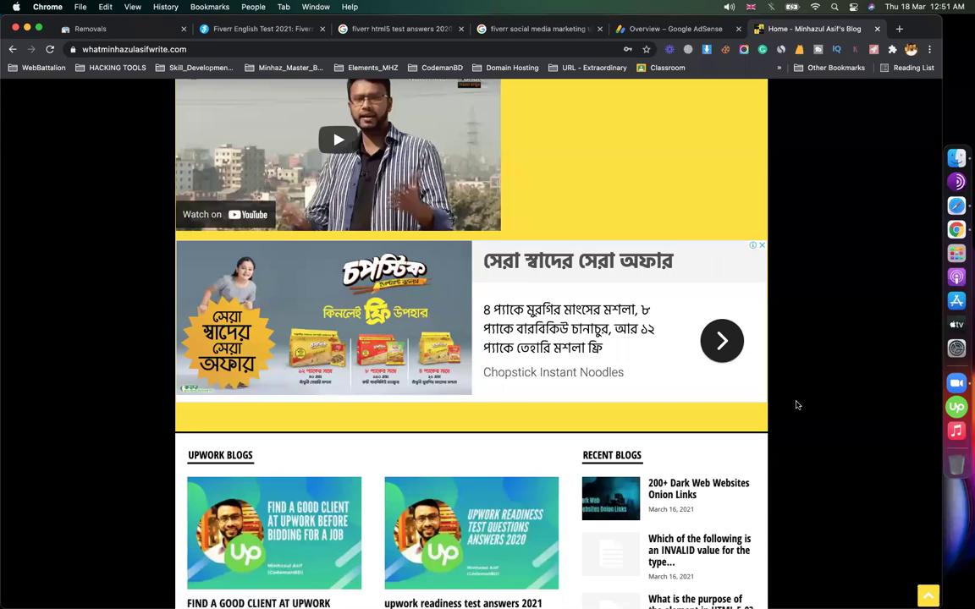
{"action": "scroll", "coordinate": [795, 405], "scroll_direction": "down", "scroll_amount": 15}
{"action": "scroll", "coordinate": [795, 405], "scroll_direction": "down", "scroll_amount": 10}
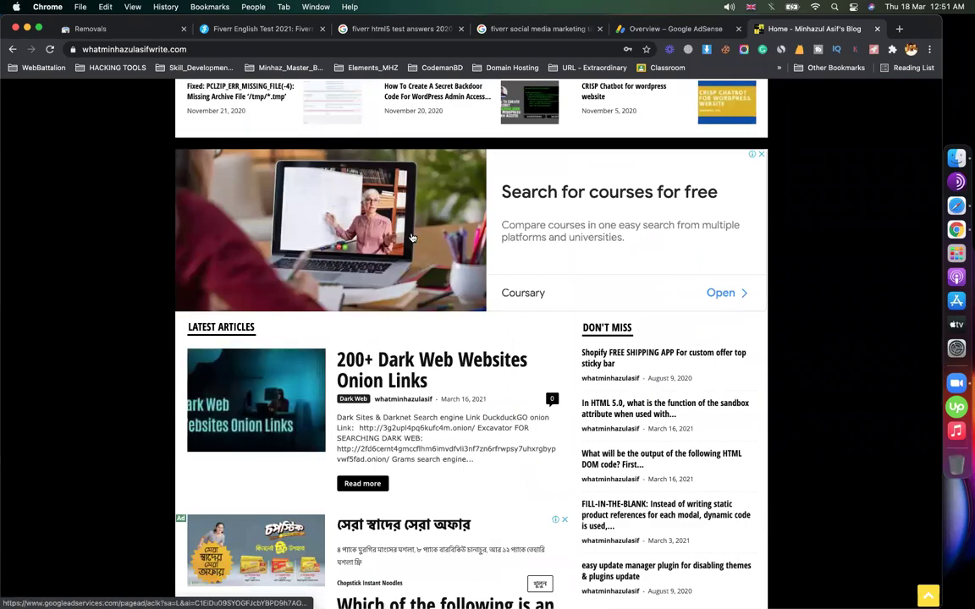
{"action": "scroll", "coordinate": [443, 235], "scroll_direction": "down", "scroll_amount": 10}
{"action": "scroll", "coordinate": [648, 318], "scroll_direction": "down", "scroll_amount": 9}
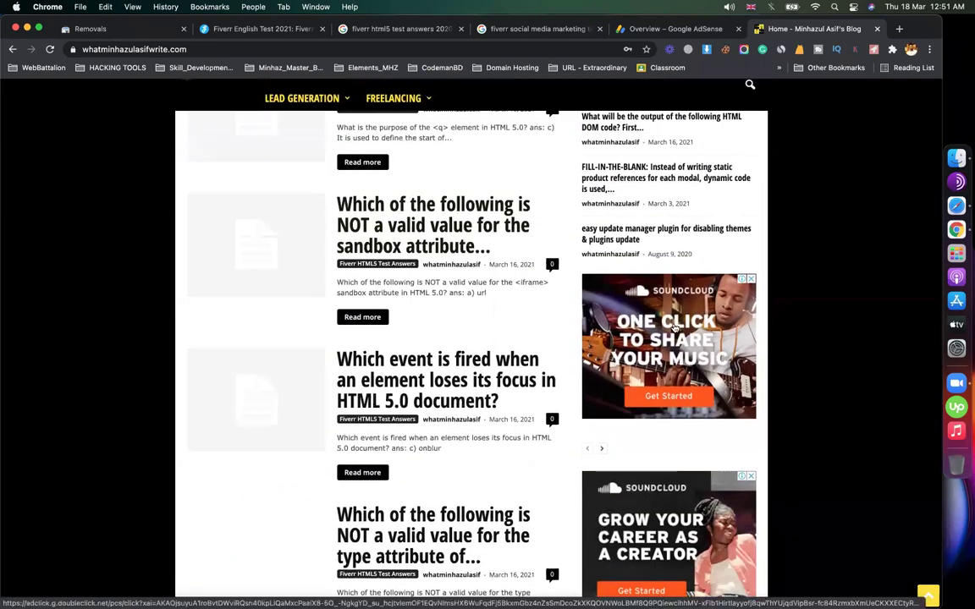
{"action": "scroll", "coordinate": [667, 455], "scroll_direction": "down", "scroll_amount": 8}
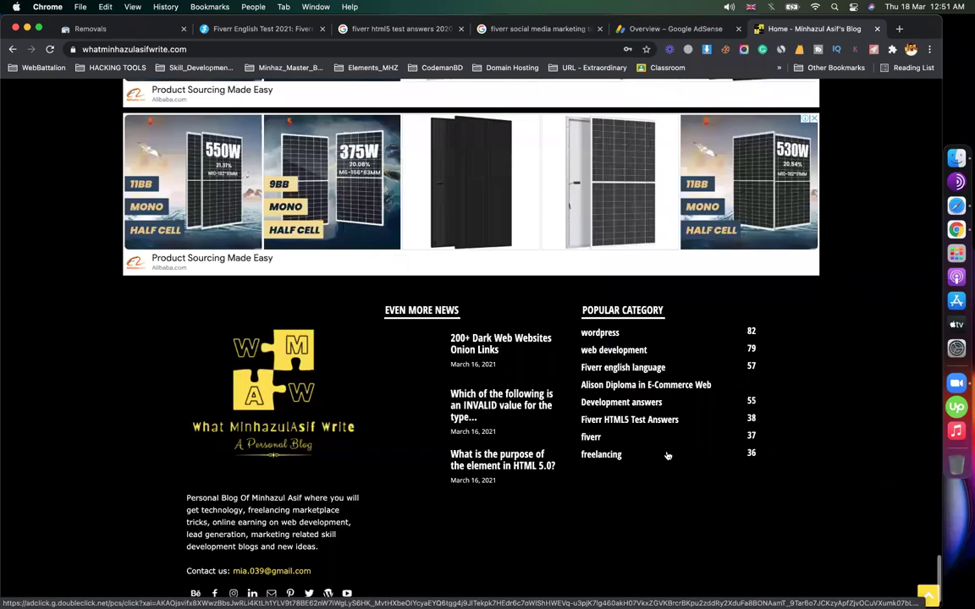
{"action": "scroll", "coordinate": [427, 419], "scroll_direction": "up", "scroll_amount": 3}
{"action": "scroll", "coordinate": [427, 419], "scroll_direction": "down", "scroll_amount": 5}
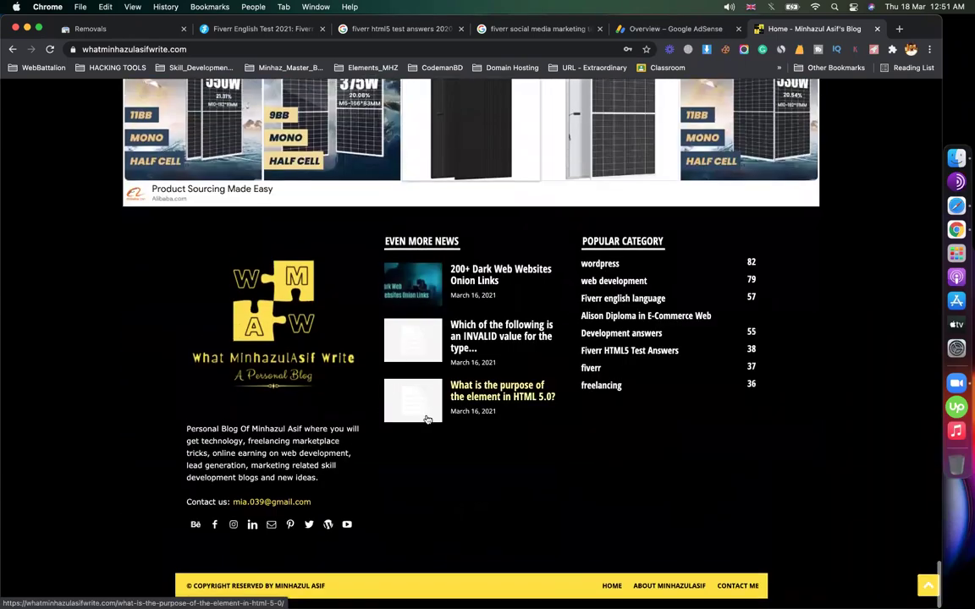
{"action": "scroll", "coordinate": [133, 396], "scroll_direction": "up", "scroll_amount": 20}
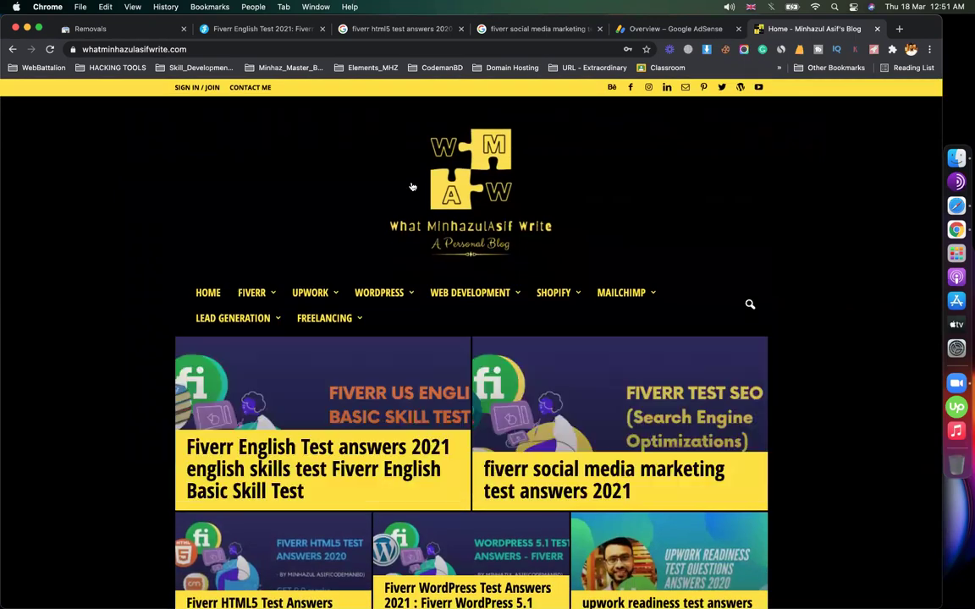
Bring up the AdSense ad settings of codemanbd.com and go back to the whatminhazulasifwrite.com home page.
{"action": "left_click", "coordinate": [671, 29]}
{"action": "left_click", "coordinate": [879, 430]}
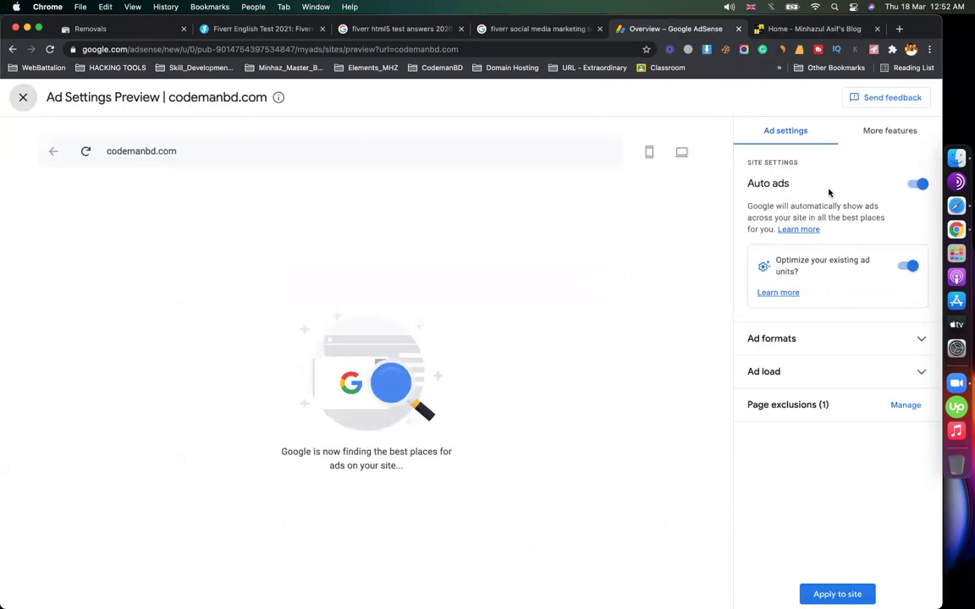
{"action": "left_click", "coordinate": [805, 31]}
{"action": "scroll", "coordinate": [844, 83], "scroll_direction": "down", "scroll_amount": 10}
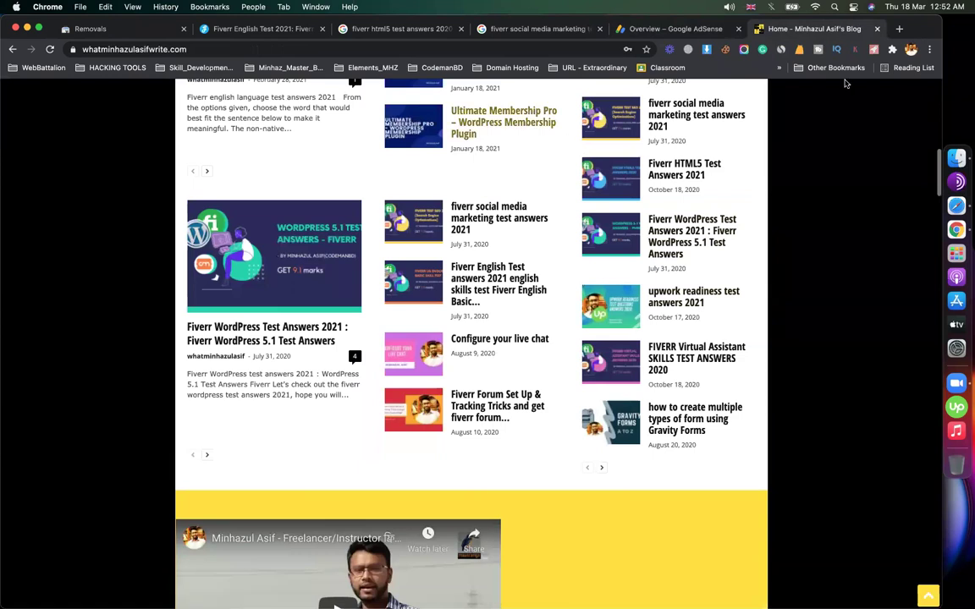
Open developerszone.net in a new browser tab.
{"action": "left_click", "coordinate": [898, 30]}
{"action": "type", "text": "developerszone.net"}
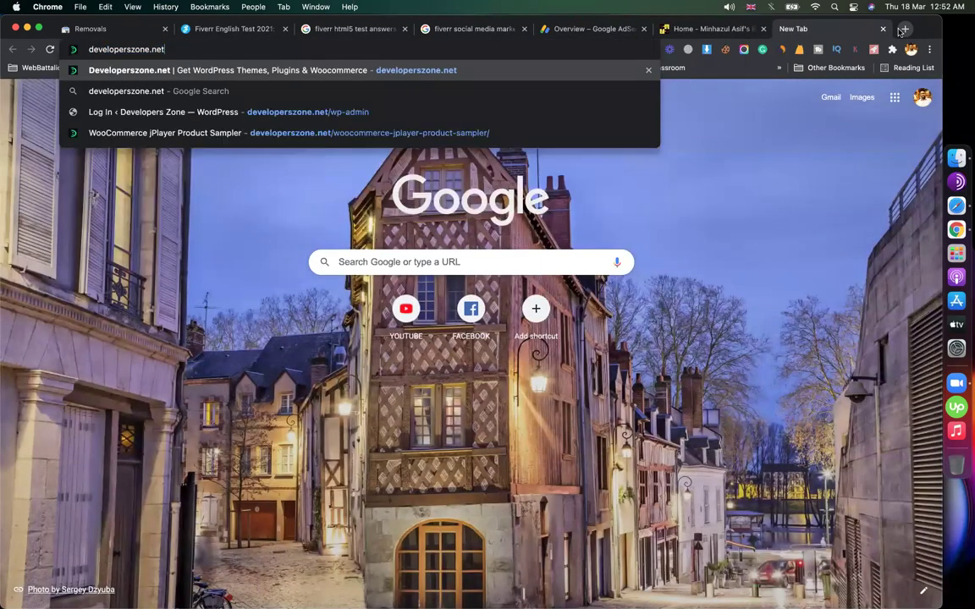
{"action": "key", "text": "Return"}
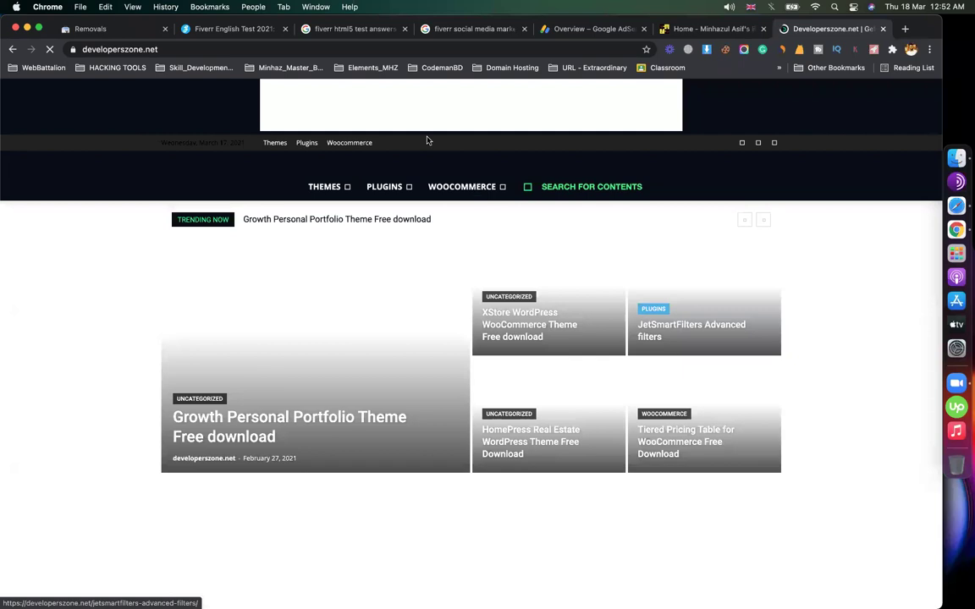
Examine the ad placements in the header, content, sidebar and footer areas of the developerszone.net home page.
{"action": "scroll", "coordinate": [155, 362], "scroll_direction": "down", "scroll_amount": 5}
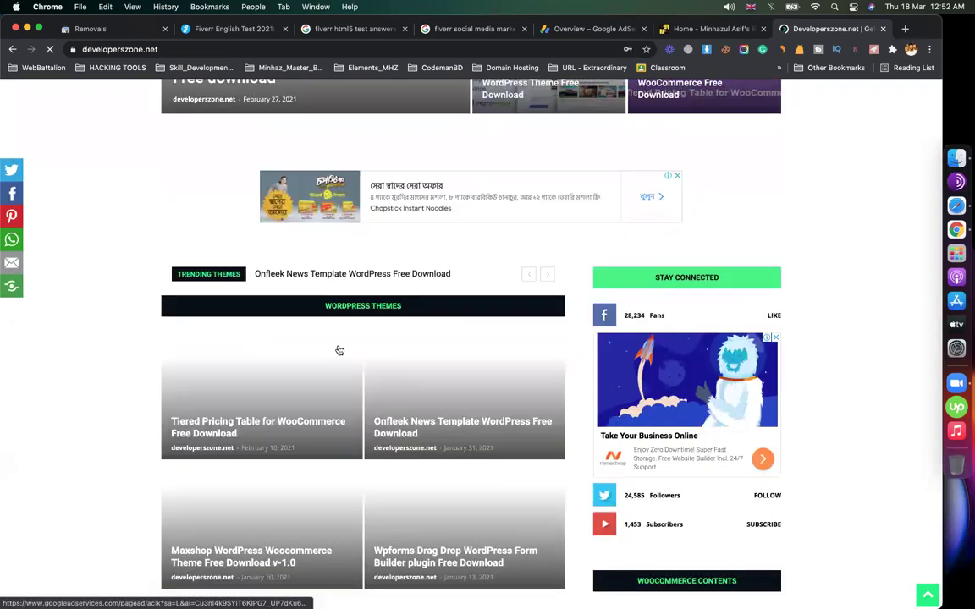
{"action": "scroll", "coordinate": [337, 348], "scroll_direction": "down", "scroll_amount": 7}
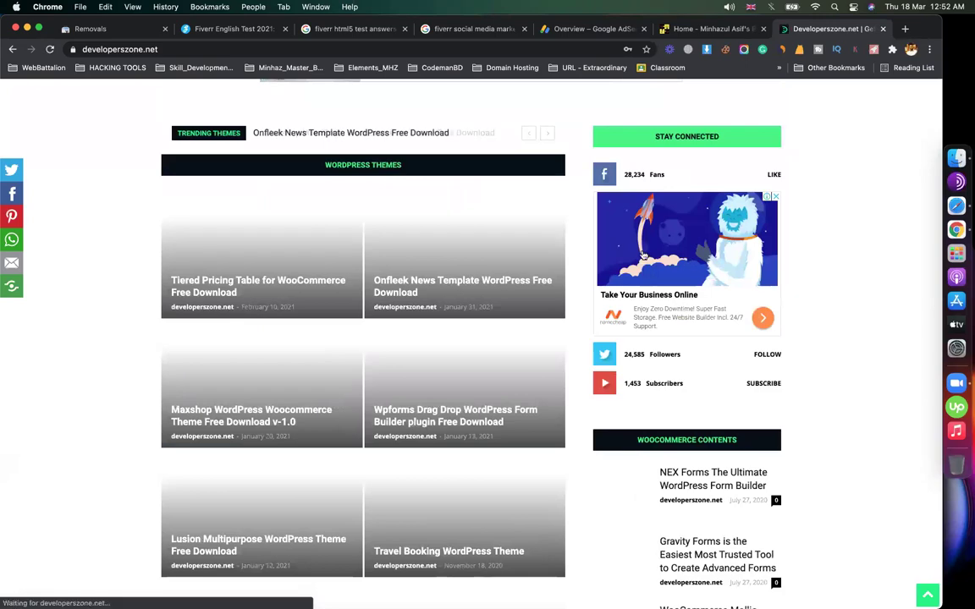
{"action": "scroll", "coordinate": [797, 342], "scroll_direction": "down", "scroll_amount": 7}
{"action": "scroll", "coordinate": [797, 341], "scroll_direction": "down", "scroll_amount": 20}
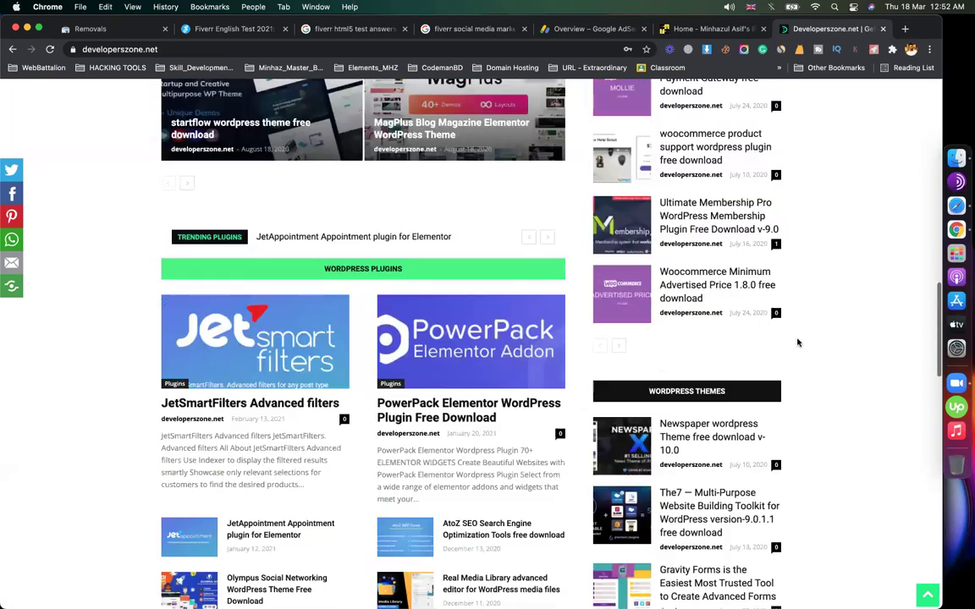
{"action": "scroll", "coordinate": [637, 369], "scroll_direction": "down", "scroll_amount": 5}
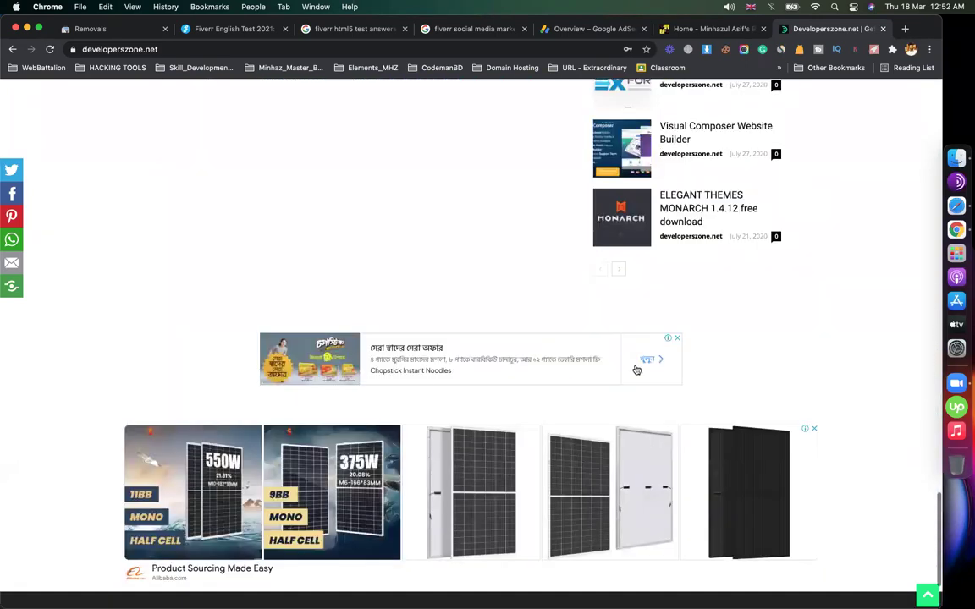
{"action": "scroll", "coordinate": [464, 365], "scroll_direction": "down", "scroll_amount": 3}
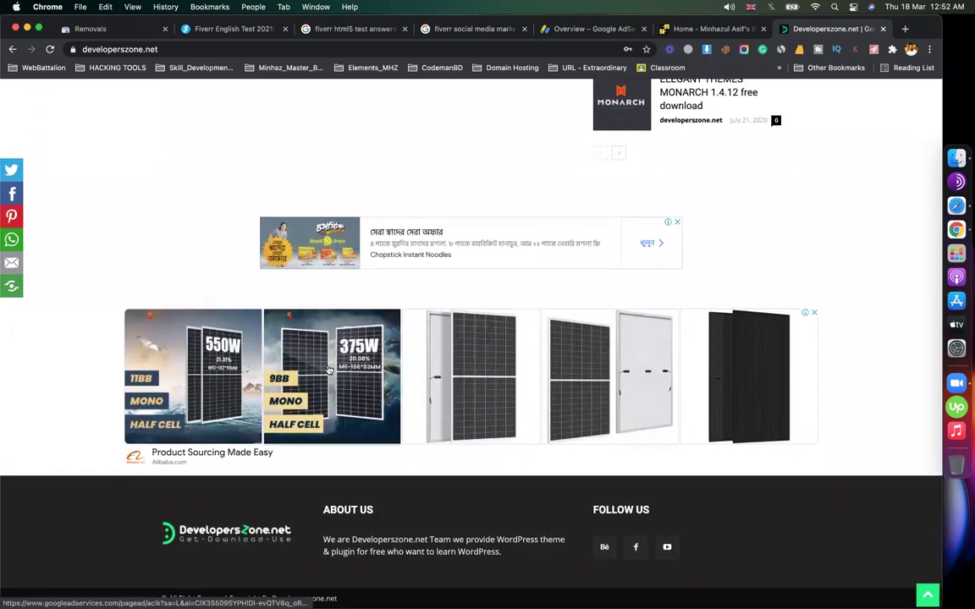
{"action": "scroll", "coordinate": [859, 270], "scroll_direction": "up", "scroll_amount": 20}
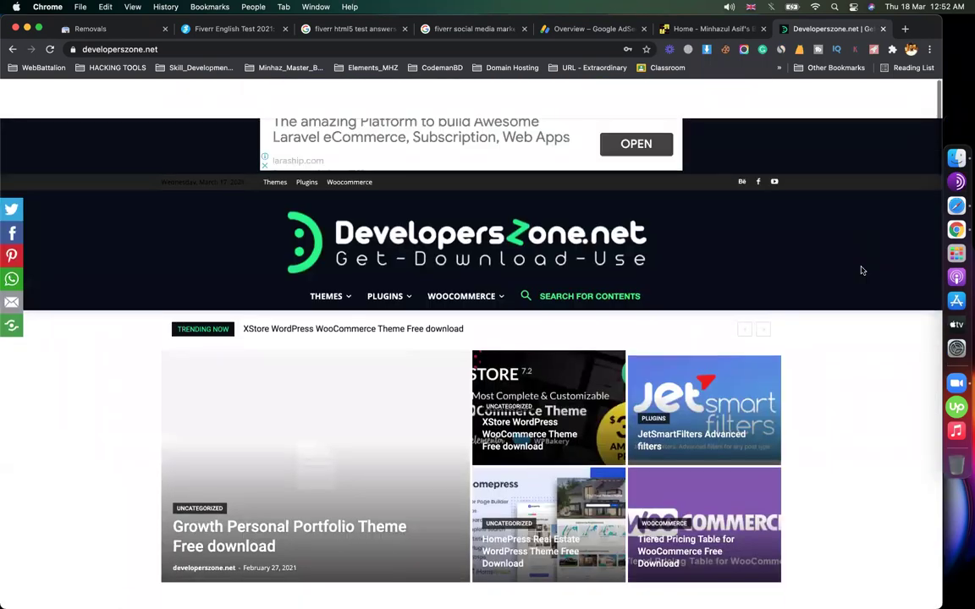
{"action": "scroll", "coordinate": [363, 351], "scroll_direction": "down", "scroll_amount": 4}
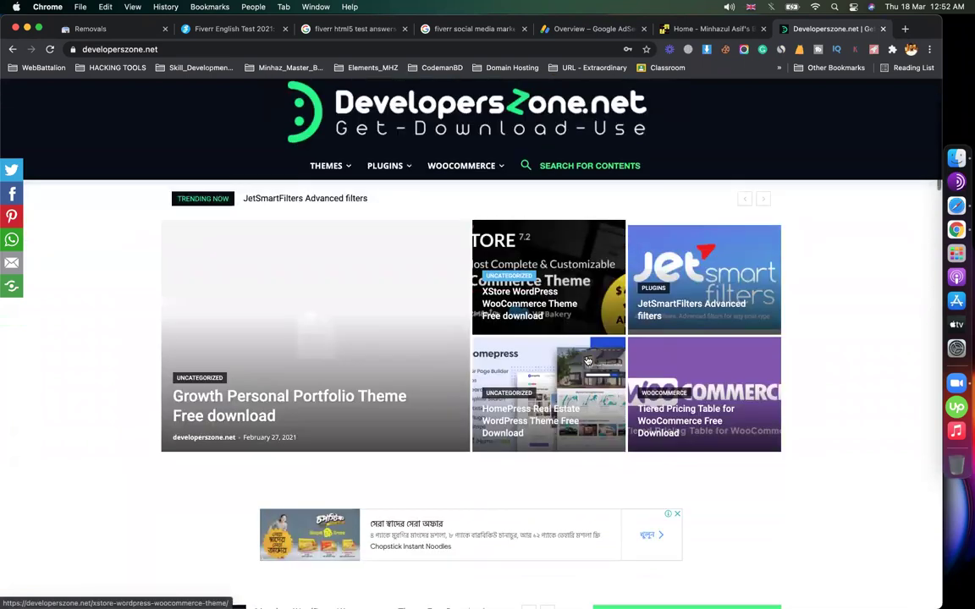
{"action": "scroll", "coordinate": [363, 351], "scroll_direction": "down", "scroll_amount": 4}
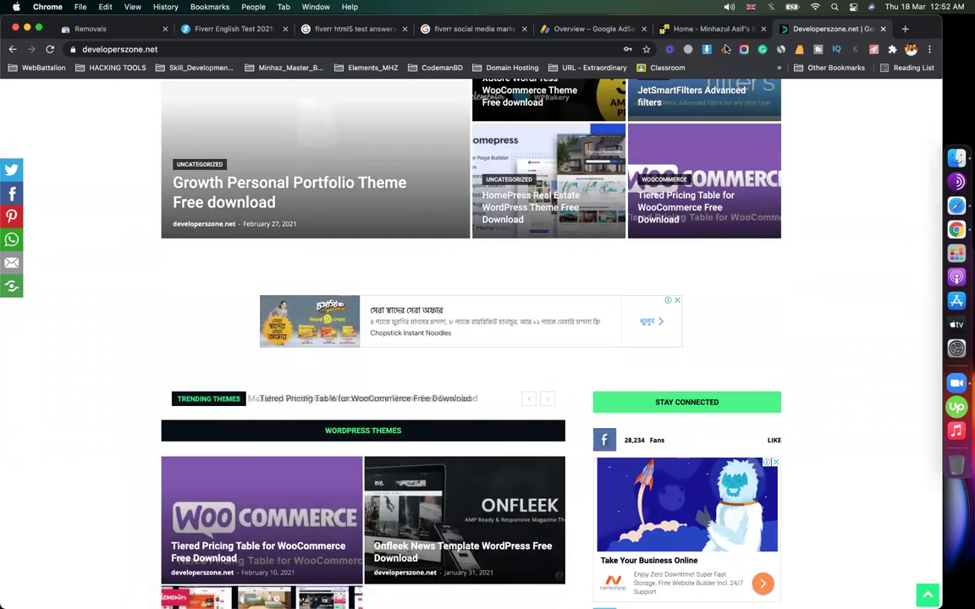
Switch off Auto ads for codemanbd.com in AdSense, apply the change to the site and return to the ads overview.
{"action": "left_click", "coordinate": [606, 31]}
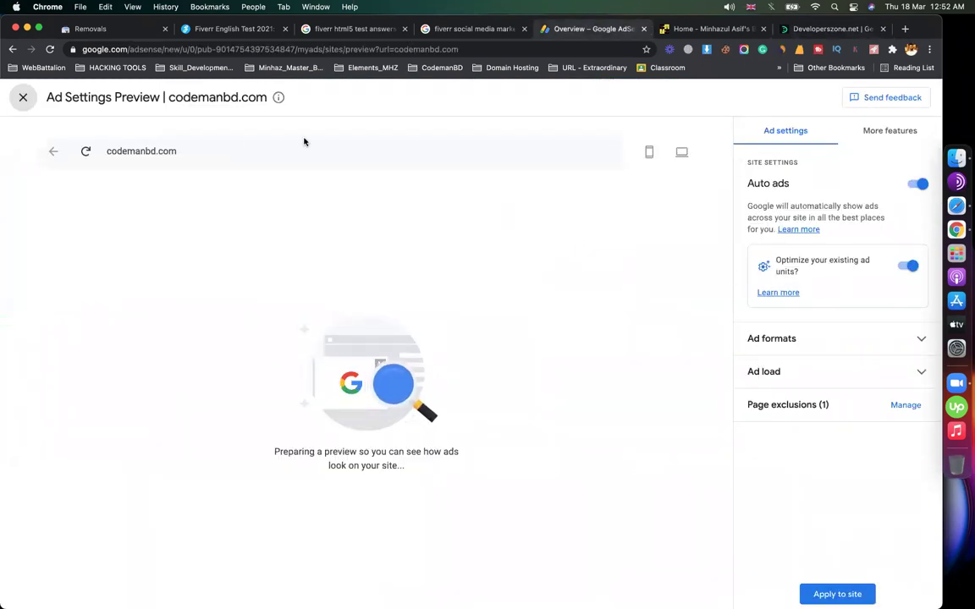
{"action": "left_click", "coordinate": [919, 184]}
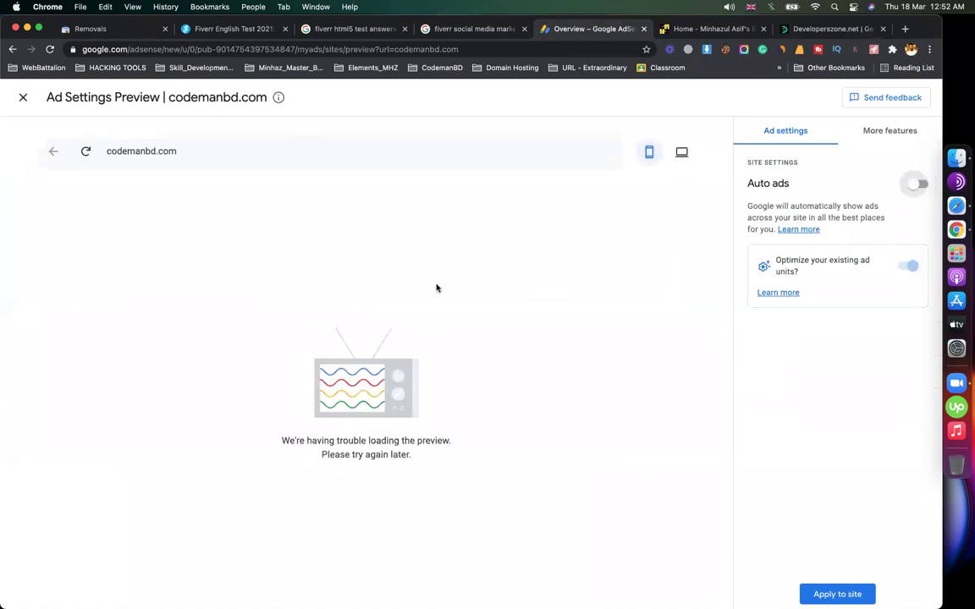
{"action": "left_click", "coordinate": [835, 593]}
{"action": "left_click", "coordinate": [624, 428]}
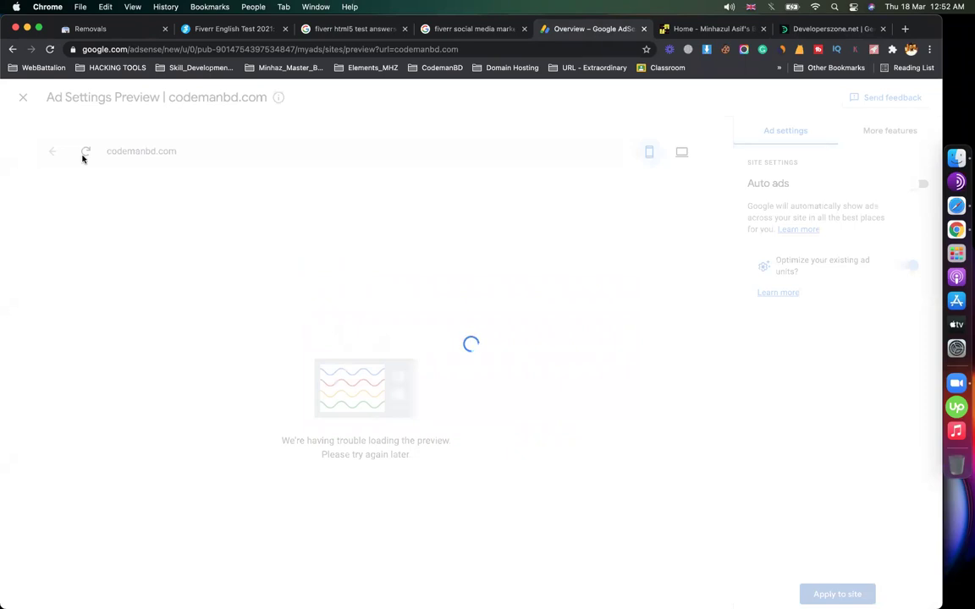
{"action": "left_click", "coordinate": [26, 99]}
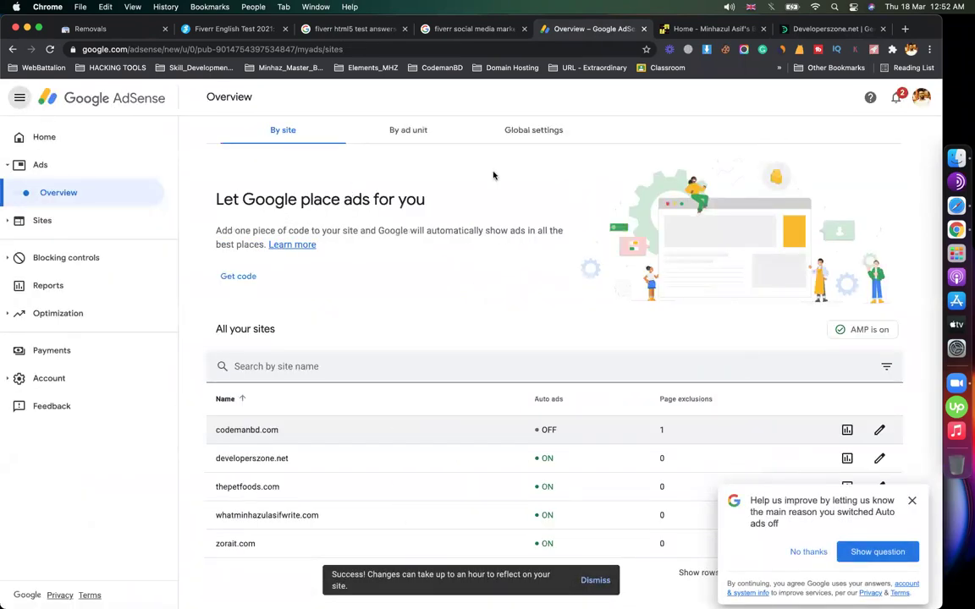
Show the ad unit types in the AdSense ads overview and review the ads within the whatminhazulasifwrite.com home page.
{"action": "left_click", "coordinate": [432, 145]}
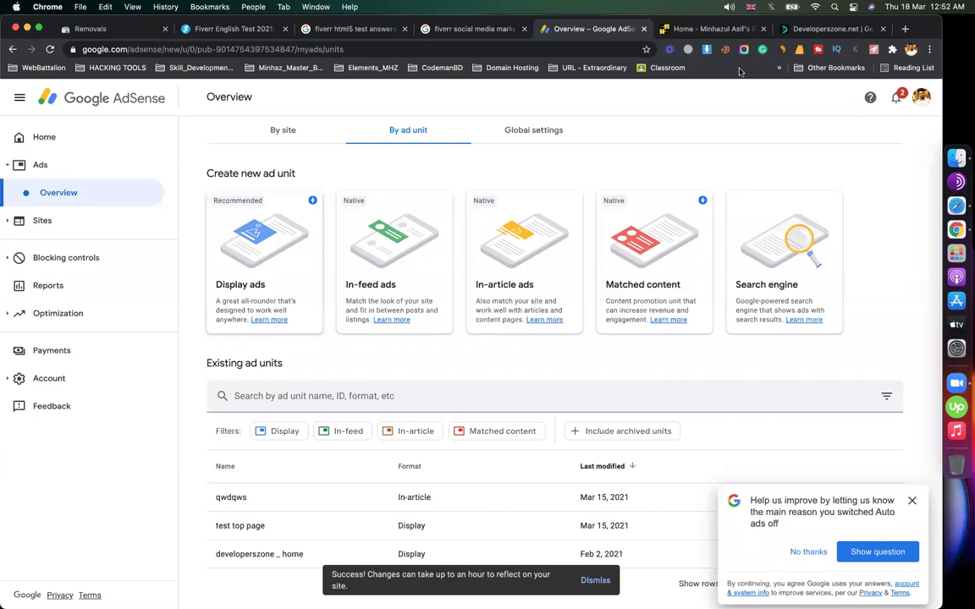
{"action": "left_click", "coordinate": [703, 30]}
{"action": "scroll", "coordinate": [299, 213], "scroll_direction": "down", "scroll_amount": 10}
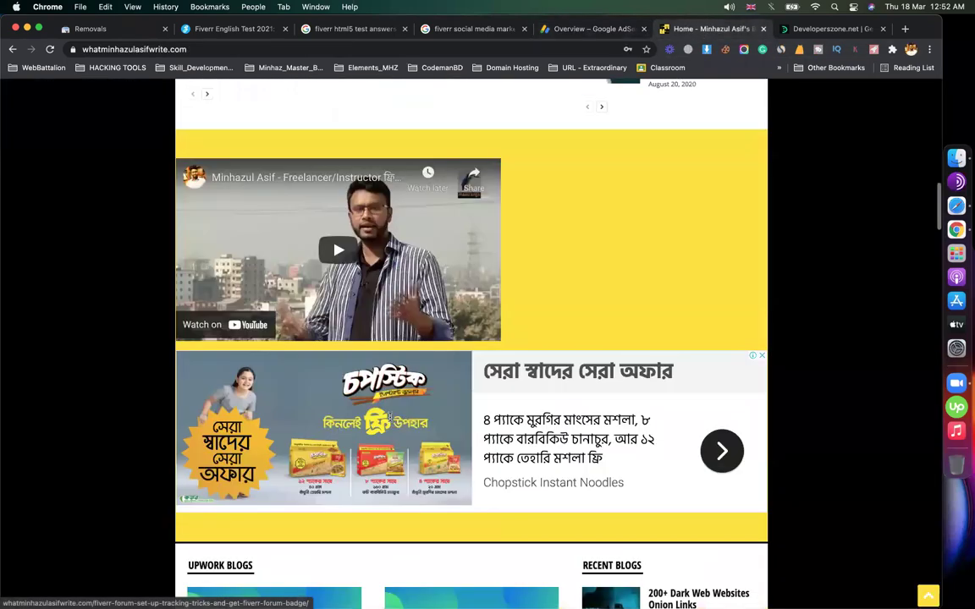
{"action": "scroll", "coordinate": [390, 420], "scroll_direction": "down", "scroll_amount": 15}
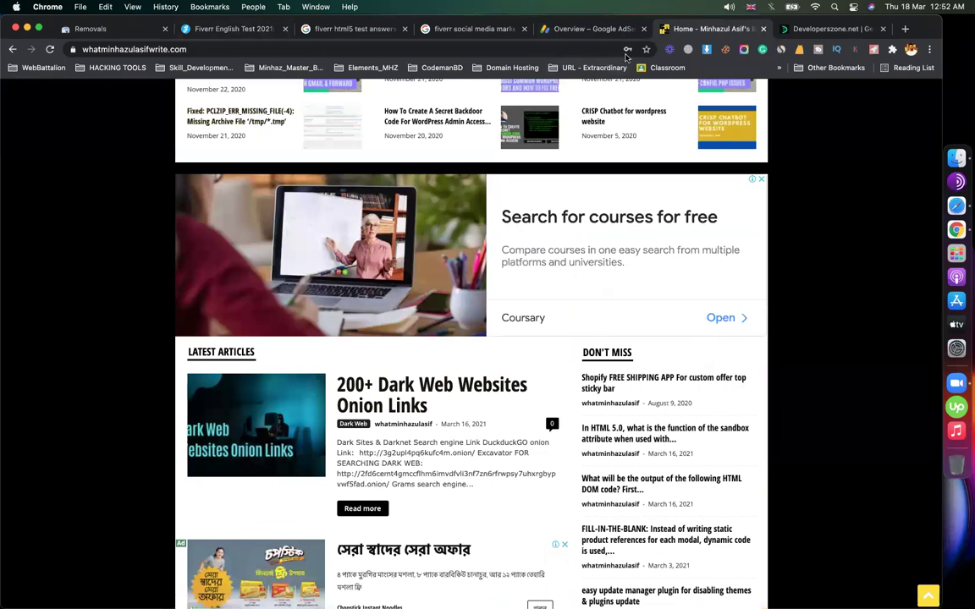
Create a responsive display ad unit named "test ads" in AdSense, previewing its horizontal, vertical and square shapes.
{"action": "left_click", "coordinate": [597, 34]}
{"action": "left_click", "coordinate": [254, 265]}
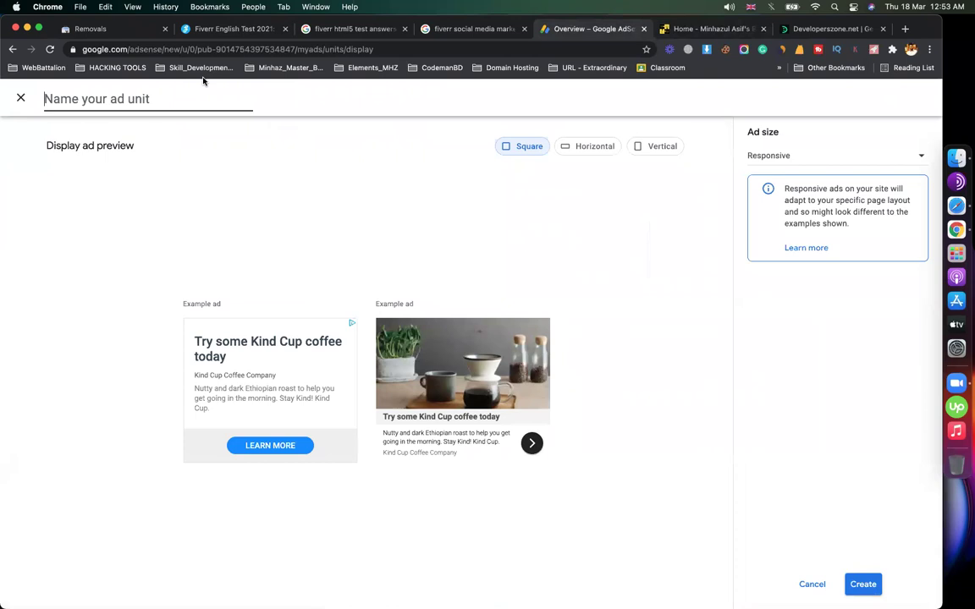
{"action": "type", "text": "tst"}
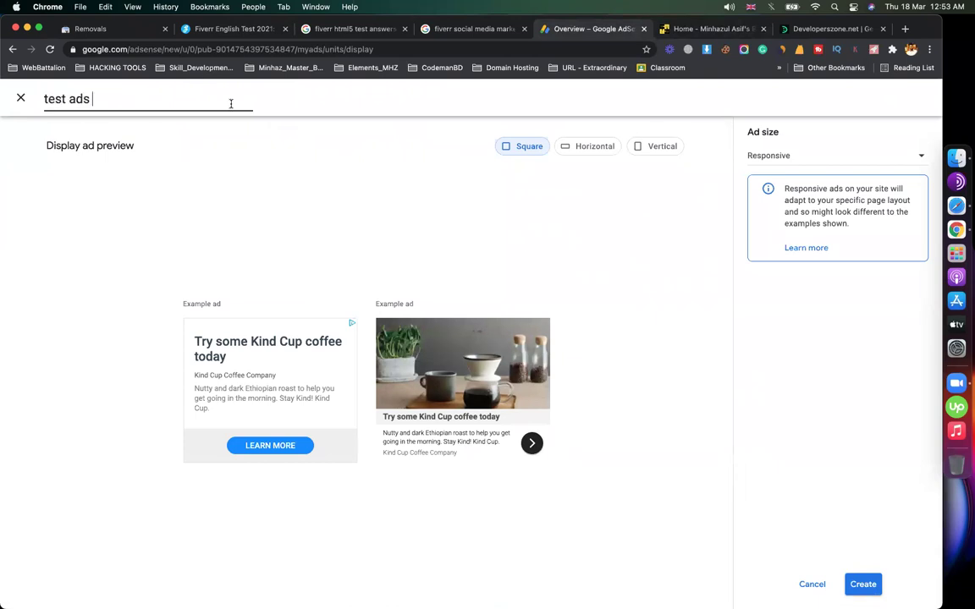
{"action": "left_click", "coordinate": [605, 147]}
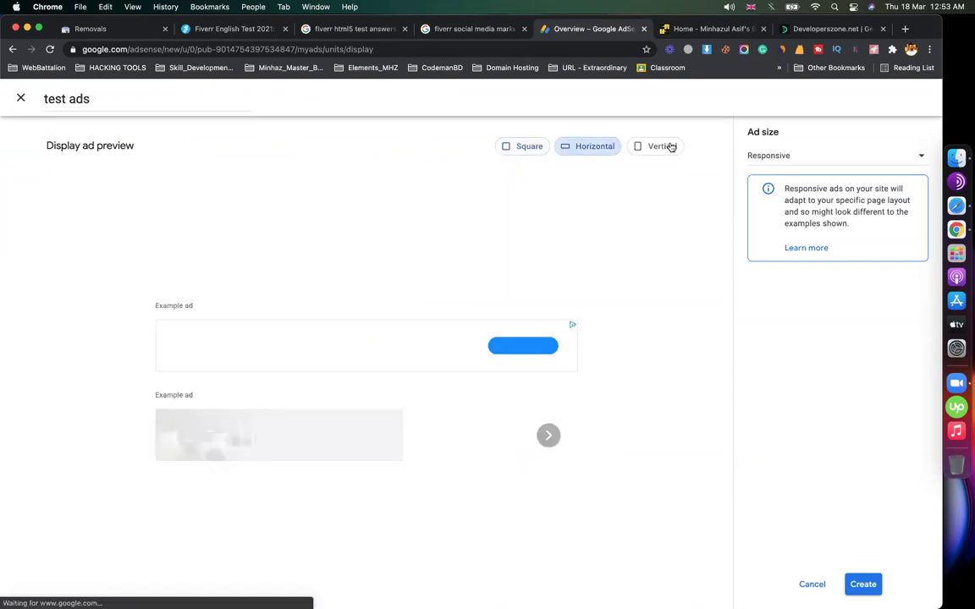
{"action": "left_click", "coordinate": [670, 148]}
{"action": "left_click", "coordinate": [532, 147]}
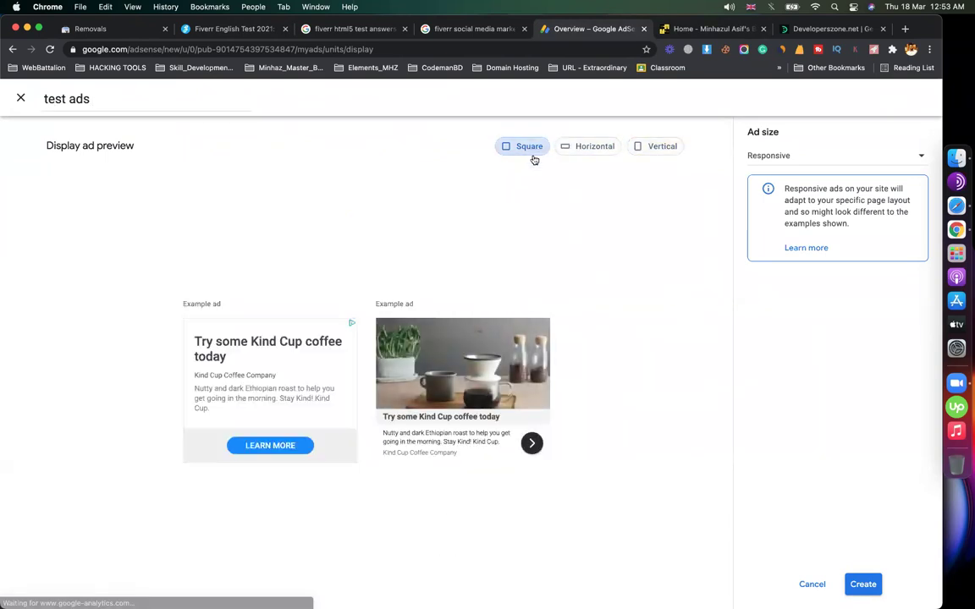
{"action": "left_click", "coordinate": [864, 584]}
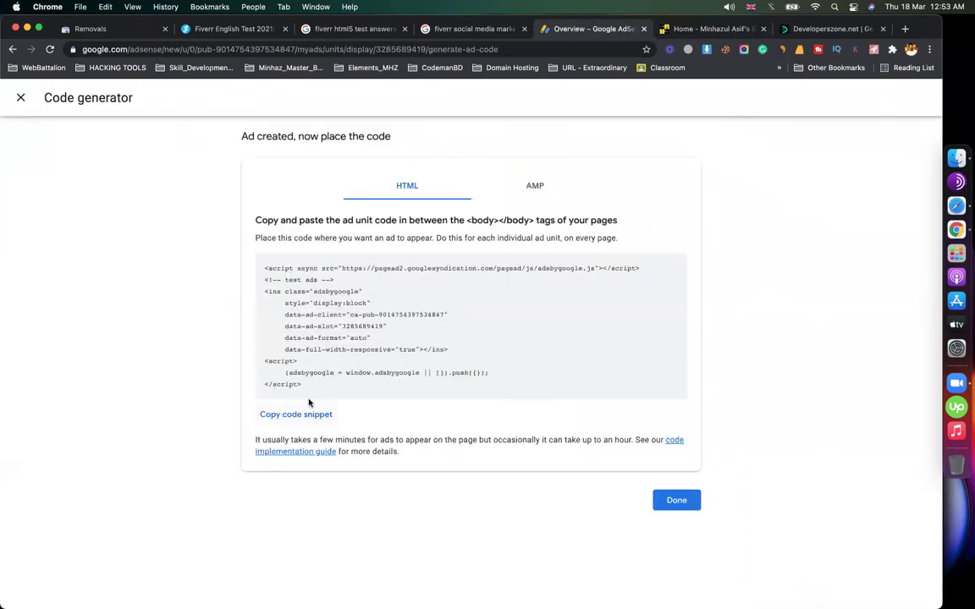
Select the HTML code generated for the "test ads" unit and examine the whatminhazulasifwrite.com home page for possible ad positions.
{"action": "left_click_drag", "start_coordinate": [306, 391], "coordinate": [263, 272]}
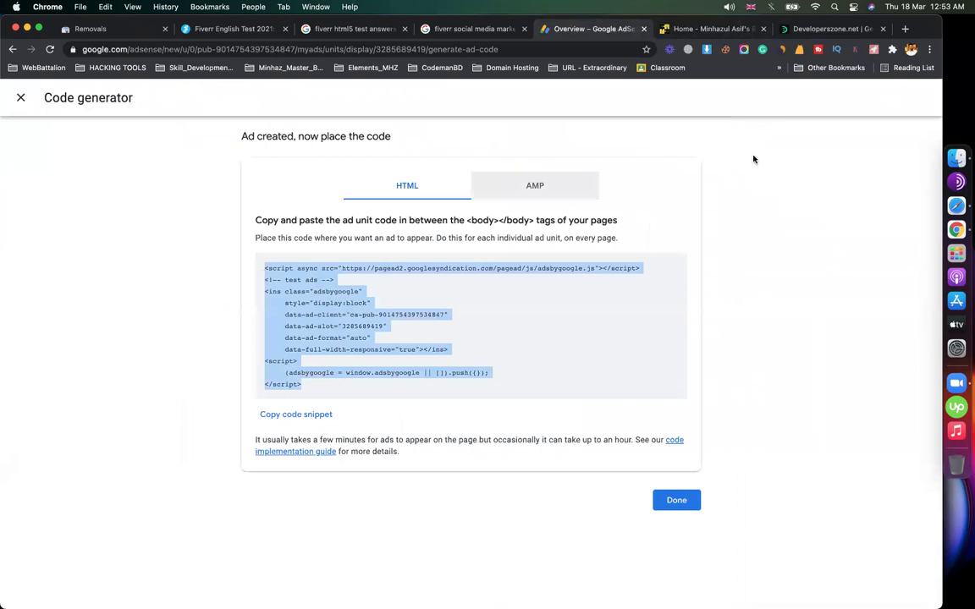
{"action": "left_click", "coordinate": [725, 28]}
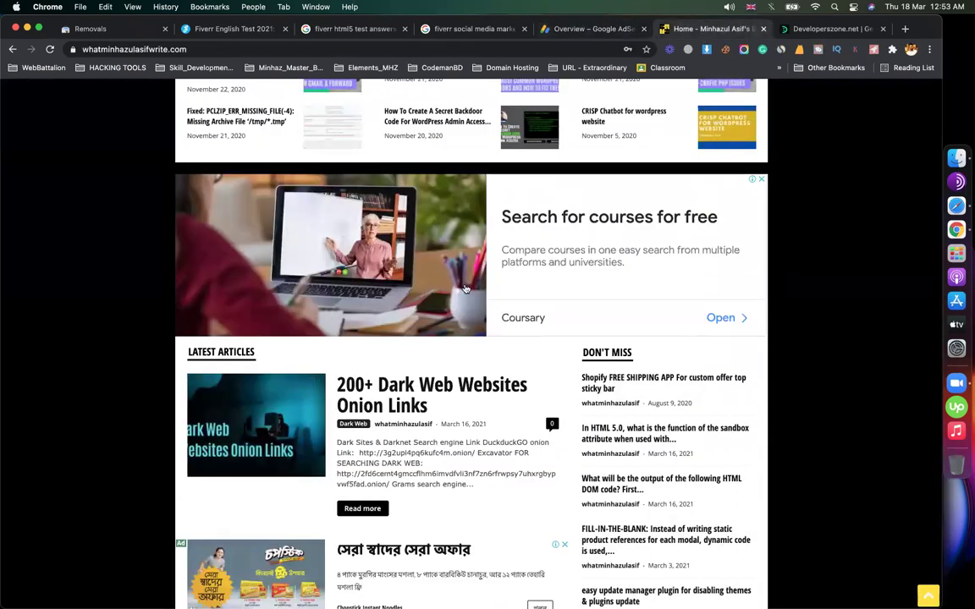
{"action": "scroll", "coordinate": [407, 250], "scroll_direction": "up", "scroll_amount": 10}
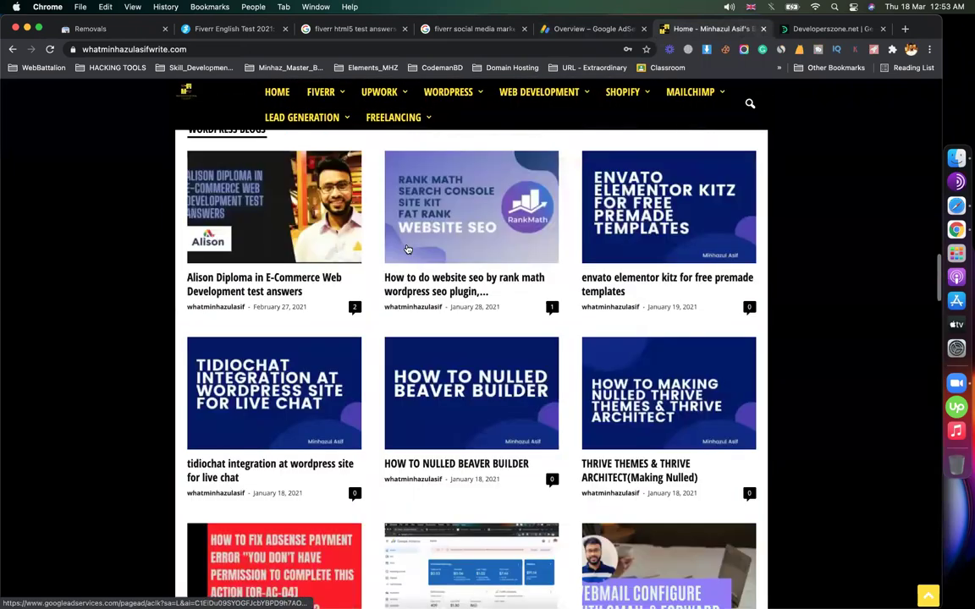
{"action": "scroll", "coordinate": [407, 251], "scroll_direction": "up", "scroll_amount": 15}
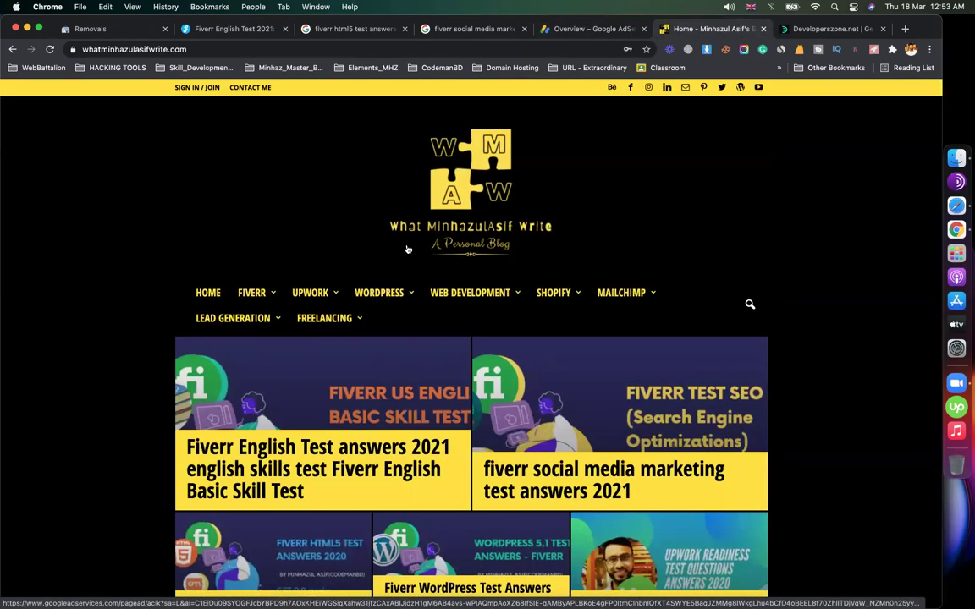
{"action": "scroll", "coordinate": [419, 263], "scroll_direction": "down", "scroll_amount": 8}
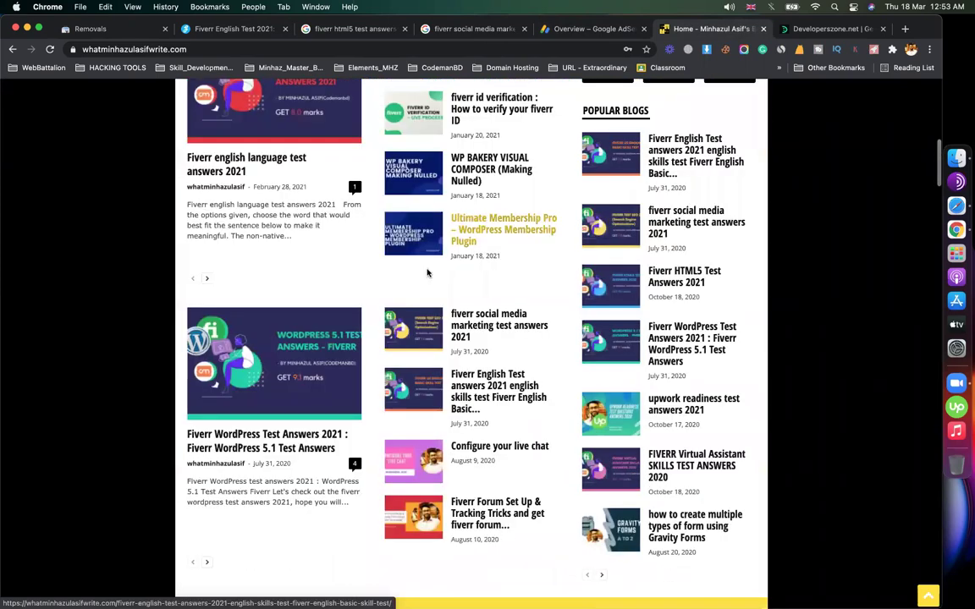
{"action": "scroll", "coordinate": [427, 274], "scroll_direction": "up", "scroll_amount": 3}
{"action": "scroll", "coordinate": [390, 358], "scroll_direction": "down", "scroll_amount": 3}
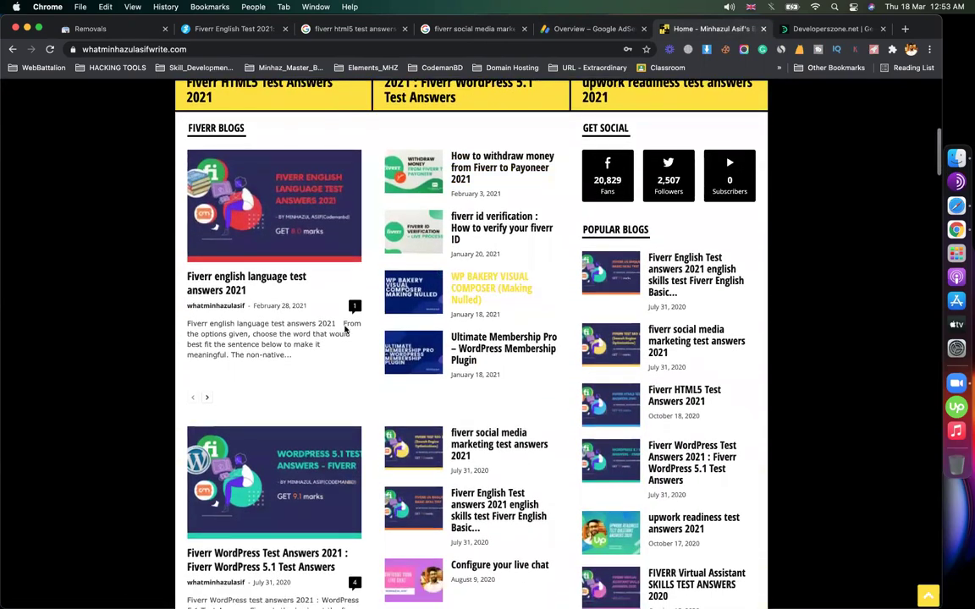
{"action": "scroll", "coordinate": [222, 185], "scroll_direction": "up", "scroll_amount": 1}
{"action": "scroll", "coordinate": [225, 223], "scroll_direction": "up", "scroll_amount": 1}
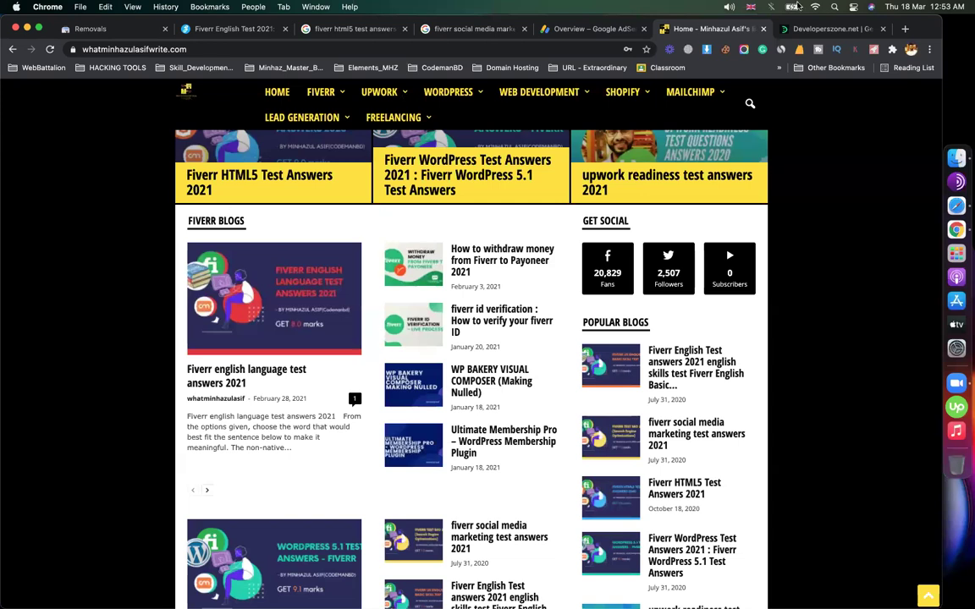
{"action": "left_click", "coordinate": [619, 31]}
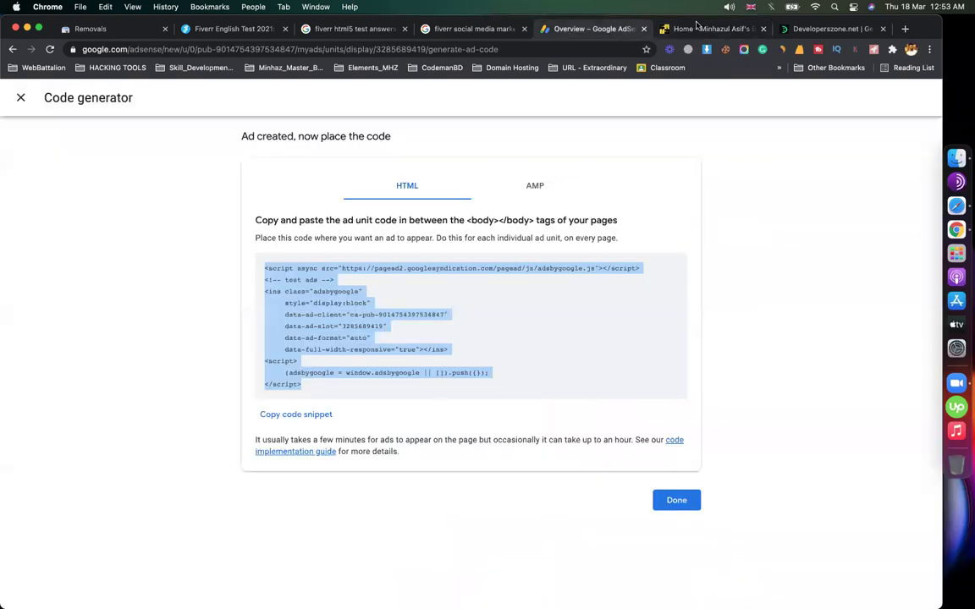
{"action": "left_click", "coordinate": [695, 28]}
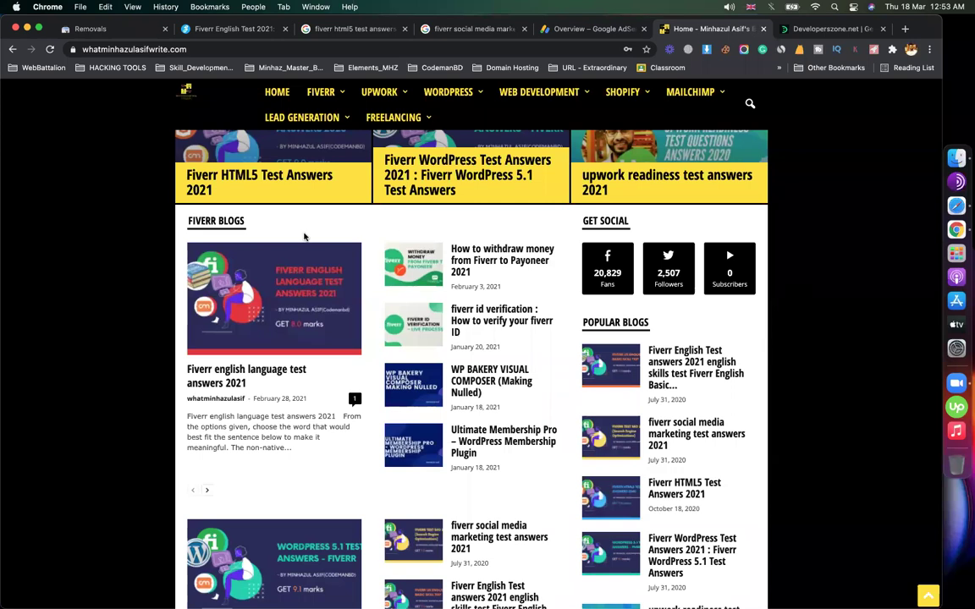
Return to AdSense, close the code generator for the "test ads" unit and start a new in-article ad unit.
{"action": "left_click", "coordinate": [575, 31]}
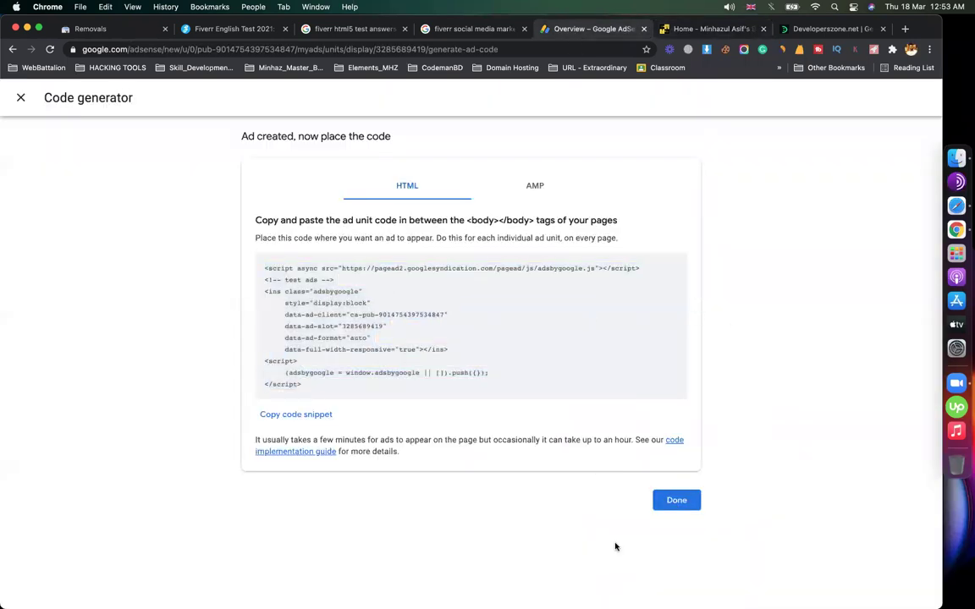
{"action": "left_click", "coordinate": [21, 99]}
{"action": "left_click", "coordinate": [531, 257]}
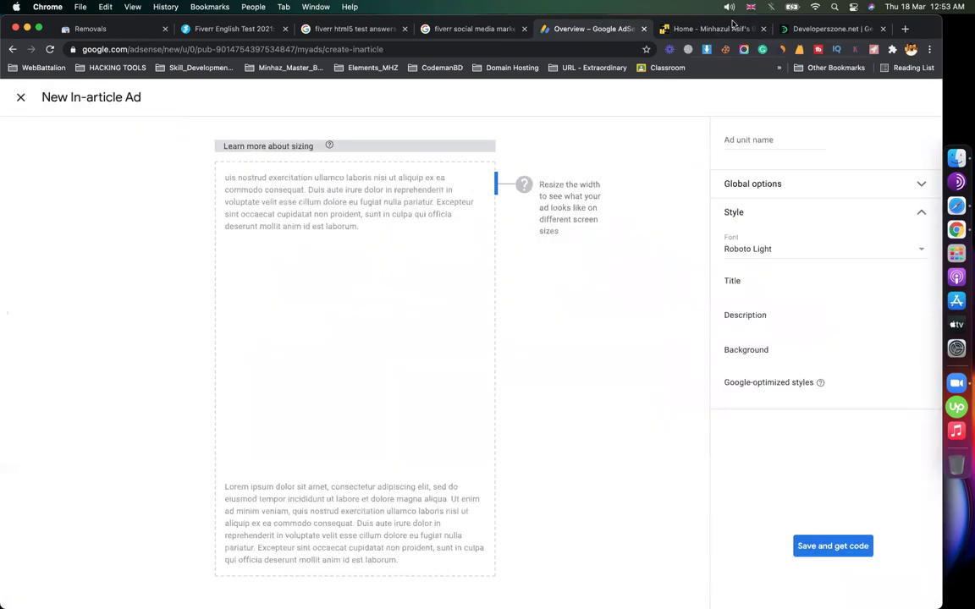
Open "How to withdraw money from Fiverr to Payoneer 2021" on whatminhazulasifwrite.com, dismiss the full-page ad and examine the article's ad placements.
{"action": "key", "text": "ctrl+Tab"}
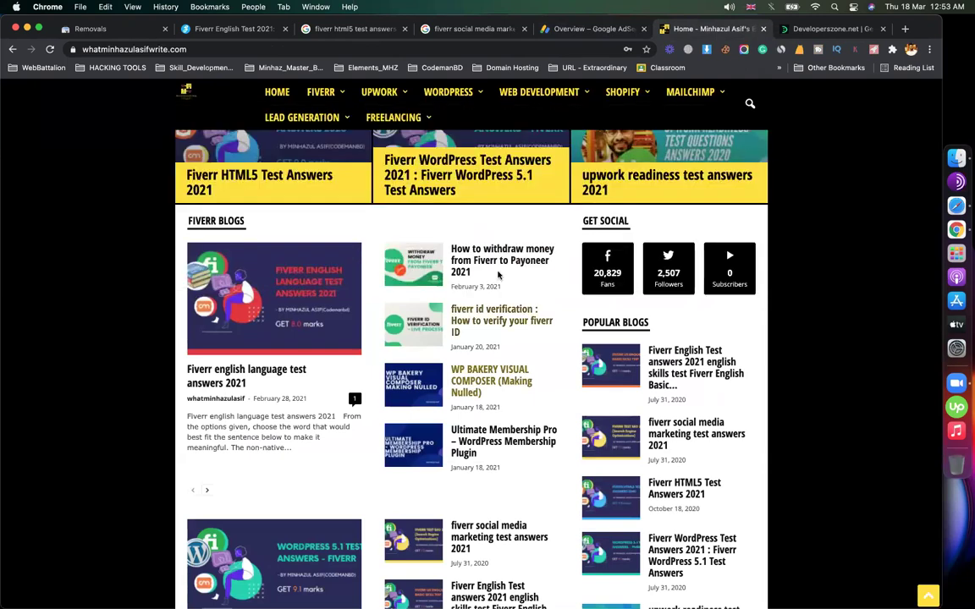
{"action": "left_click", "coordinate": [493, 266]}
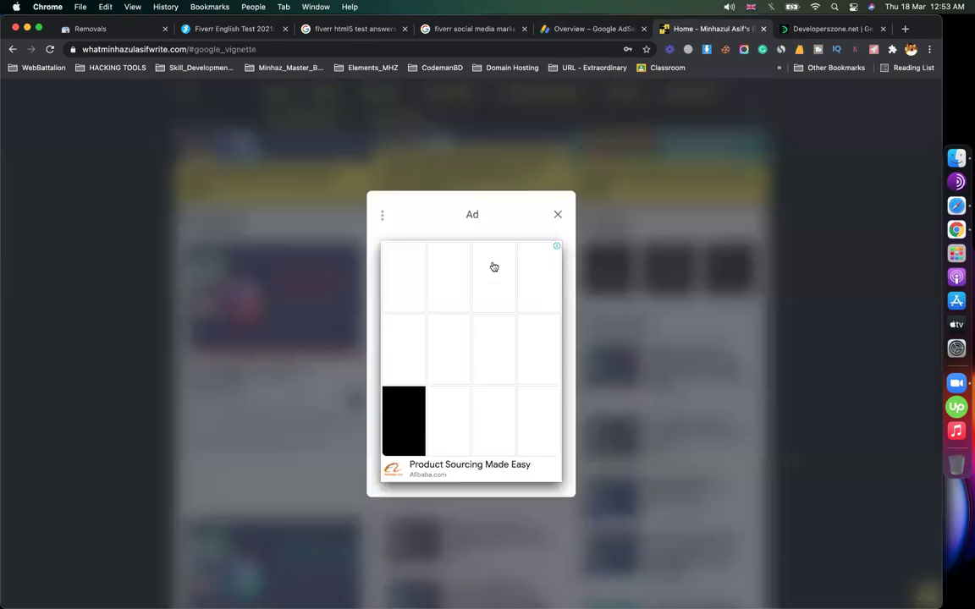
{"action": "left_click", "coordinate": [557, 216]}
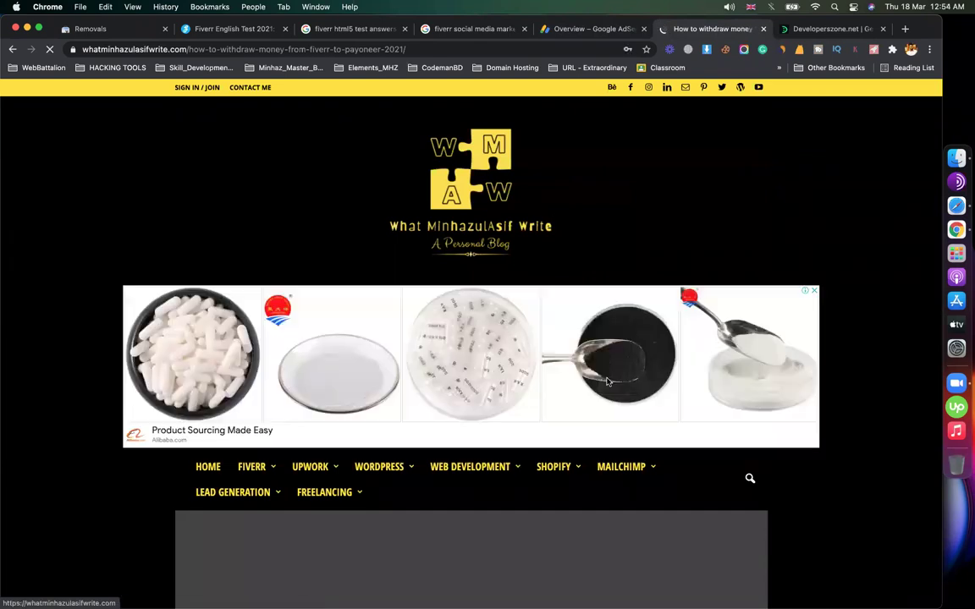
{"action": "scroll", "coordinate": [631, 498], "scroll_direction": "down", "scroll_amount": 10}
{"action": "scroll", "coordinate": [631, 498], "scroll_direction": "down", "scroll_amount": 15}
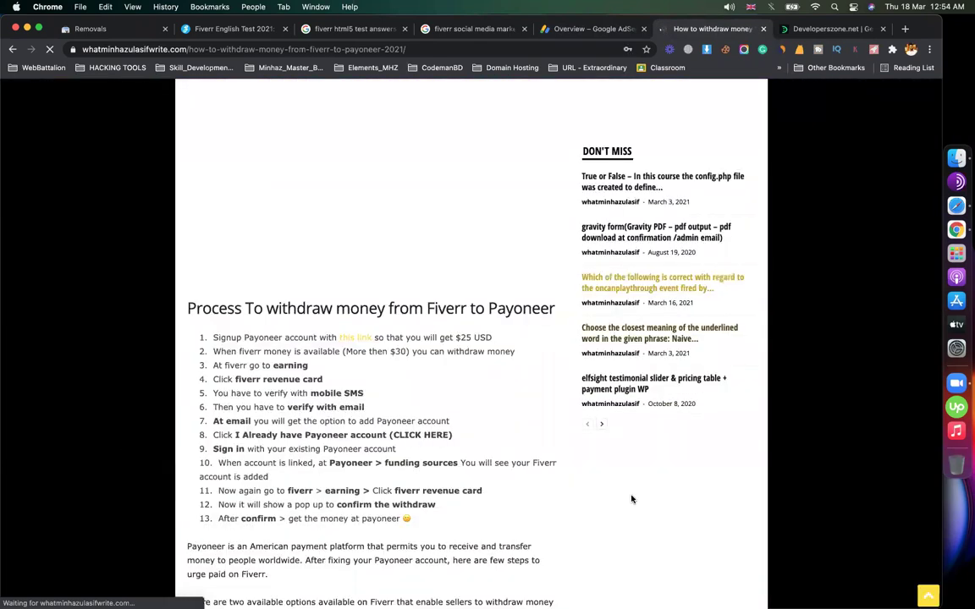
{"action": "scroll", "coordinate": [631, 500], "scroll_direction": "down", "scroll_amount": 5}
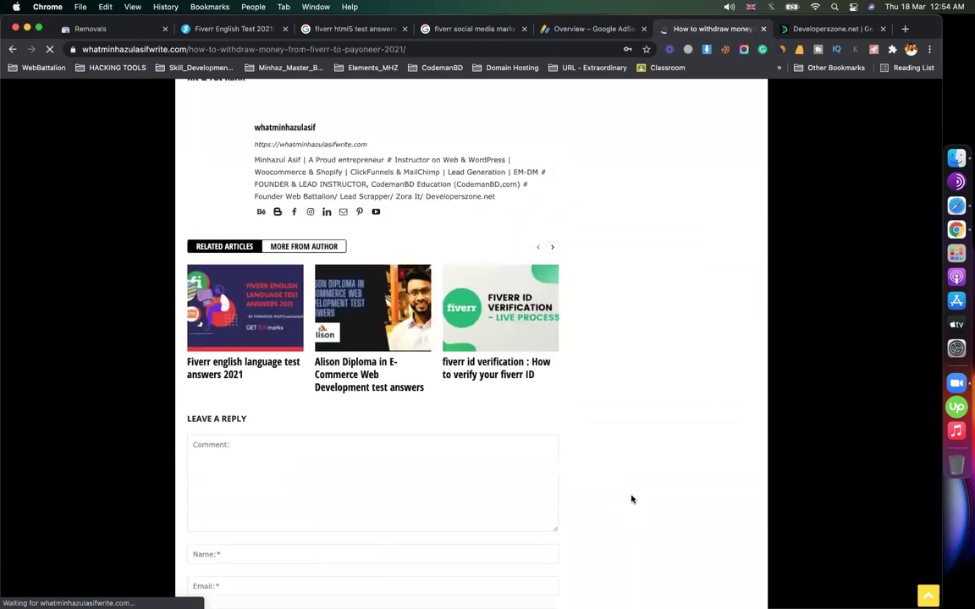
{"action": "scroll", "coordinate": [631, 499], "scroll_direction": "up", "scroll_amount": 20}
{"action": "scroll", "coordinate": [420, 515], "scroll_direction": "down", "scroll_amount": 5}
{"action": "scroll", "coordinate": [419, 516], "scroll_direction": "down", "scroll_amount": 4}
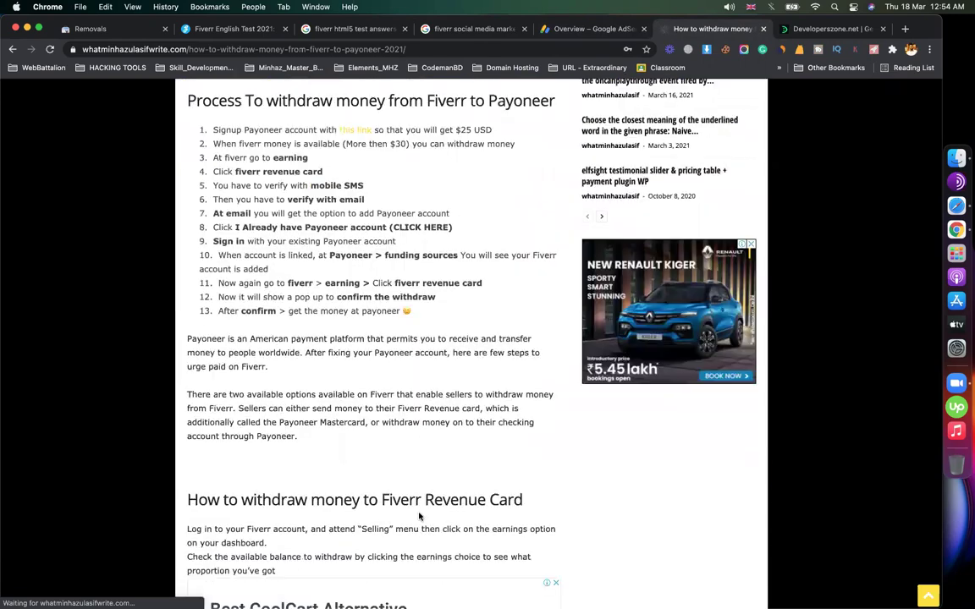
{"action": "scroll", "coordinate": [419, 516], "scroll_direction": "up", "scroll_amount": 15}
{"action": "scroll", "coordinate": [419, 516], "scroll_direction": "up", "scroll_amount": 5}
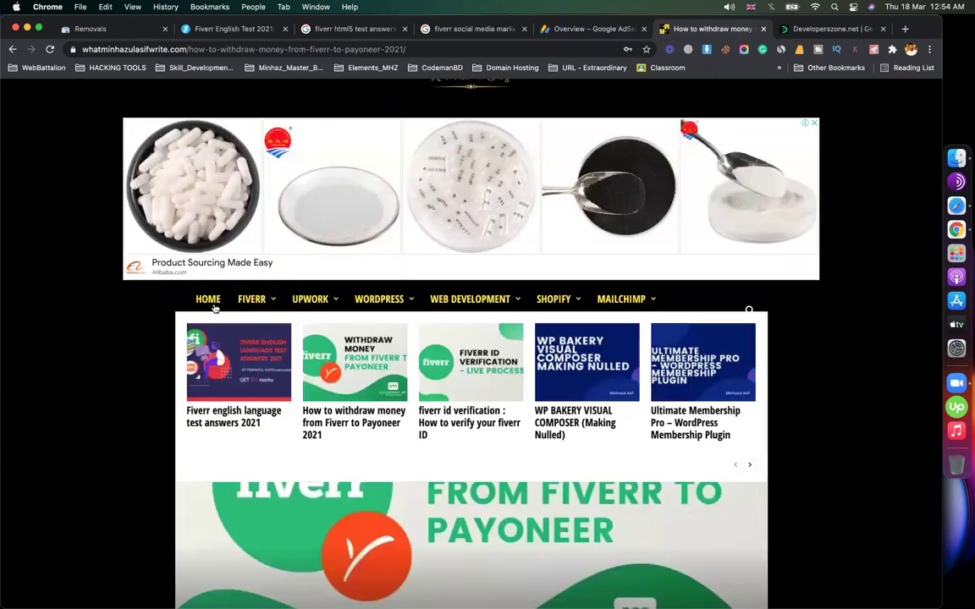
Go back to the blog's home page, open "Fiverr HTML5 Test Answers 2021" and examine the ads placed between its questions.
{"action": "left_click", "coordinate": [208, 298]}
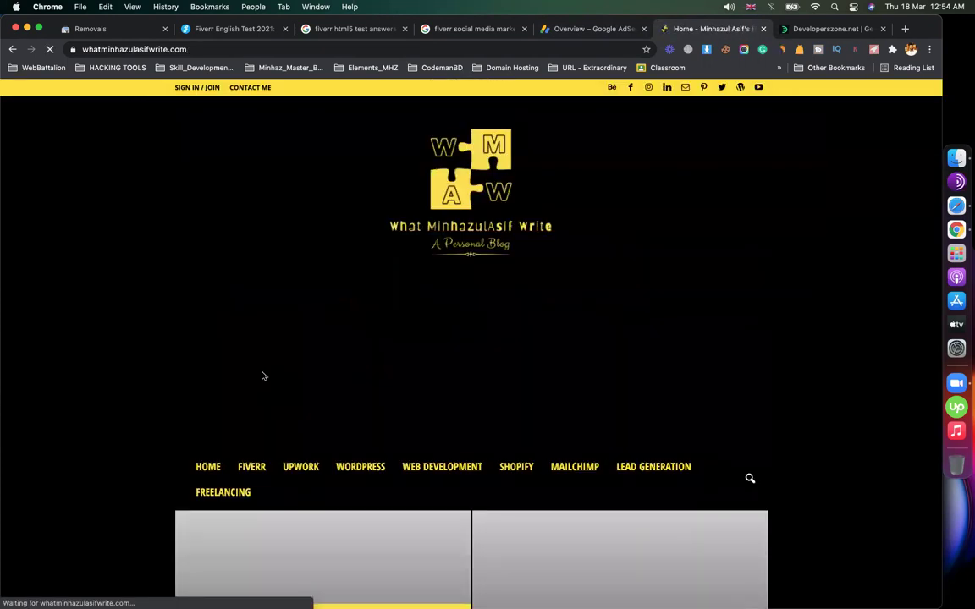
{"action": "scroll", "coordinate": [262, 376], "scroll_direction": "down", "scroll_amount": 5}
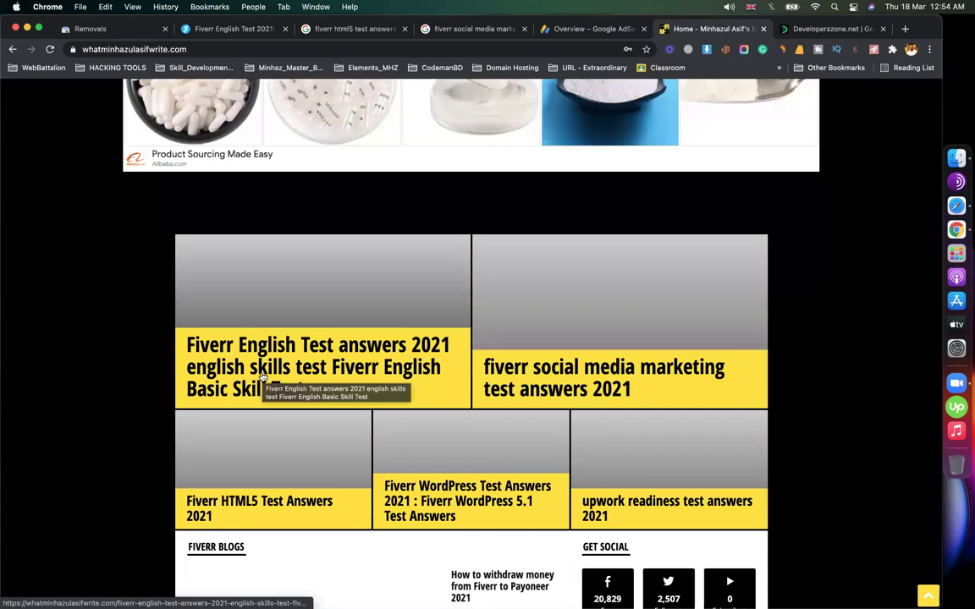
{"action": "left_click", "coordinate": [268, 502]}
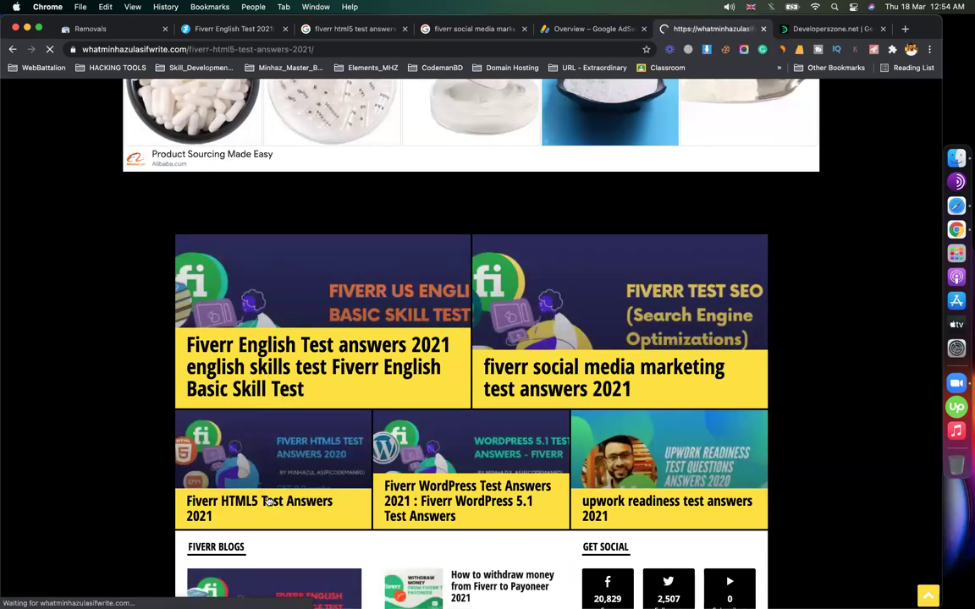
{"action": "scroll", "coordinate": [616, 362], "scroll_direction": "down", "scroll_amount": 10}
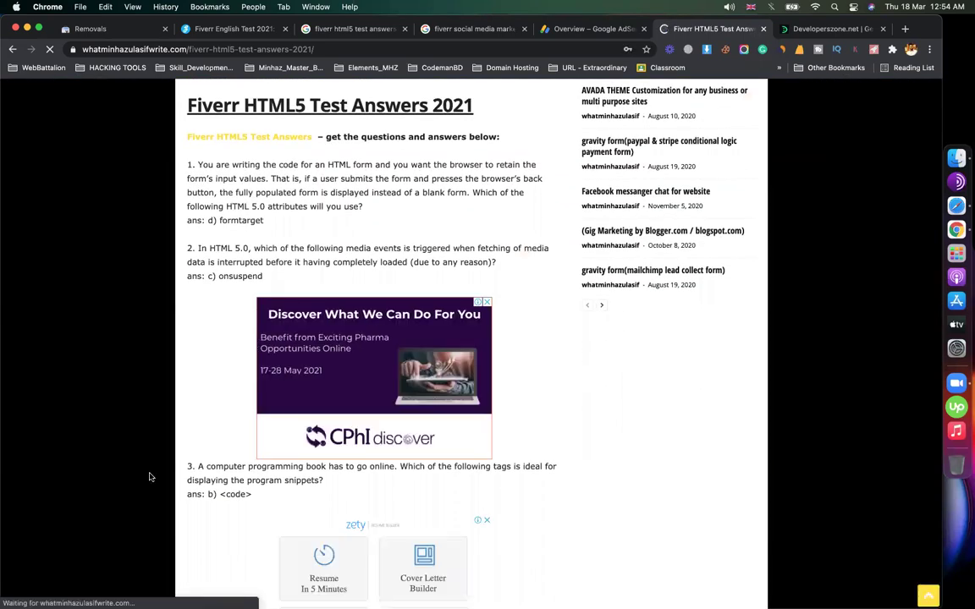
{"action": "scroll", "coordinate": [357, 243], "scroll_direction": "down", "scroll_amount": 3}
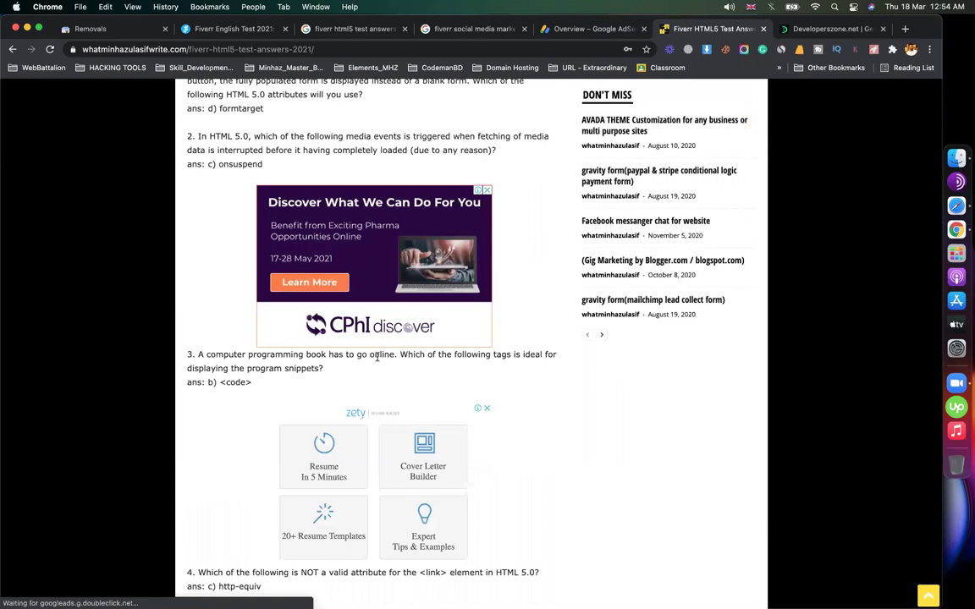
{"action": "scroll", "coordinate": [370, 388], "scroll_direction": "down", "scroll_amount": 3}
{"action": "scroll", "coordinate": [369, 388], "scroll_direction": "down", "scroll_amount": 14}
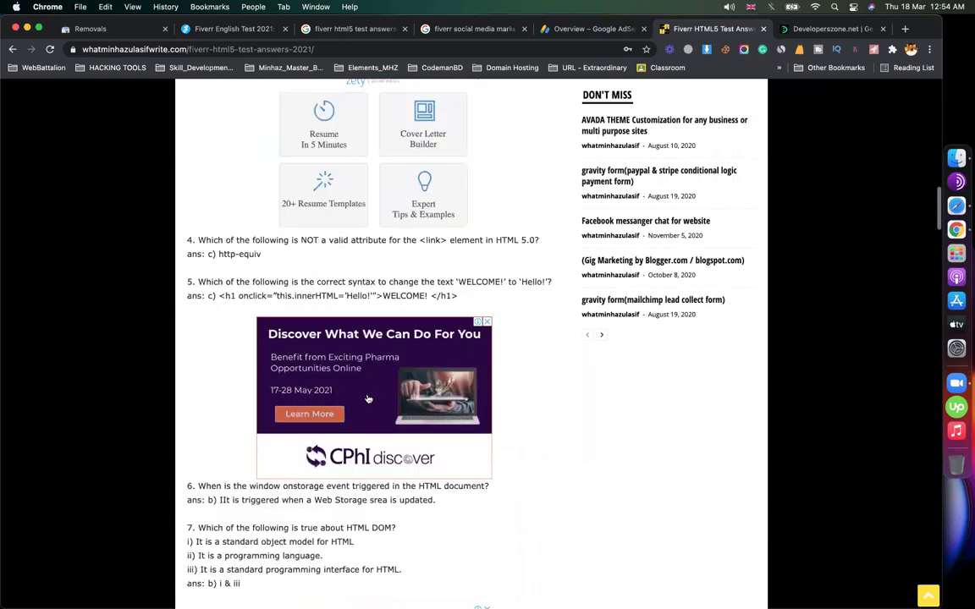
{"action": "scroll", "coordinate": [387, 321], "scroll_direction": "down", "scroll_amount": 6}
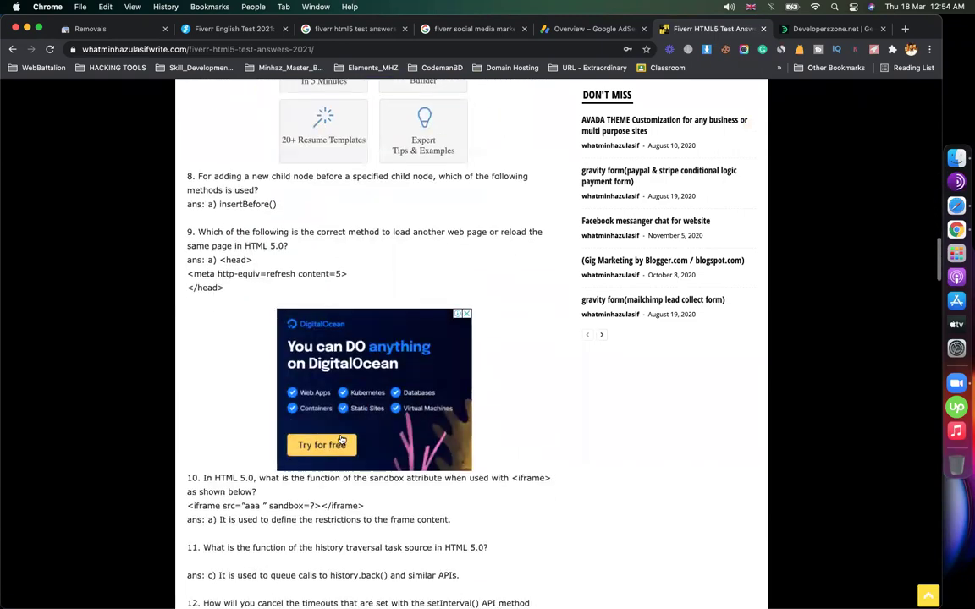
{"action": "scroll", "coordinate": [342, 369], "scroll_direction": "up", "scroll_amount": 20}
{"action": "scroll", "coordinate": [342, 439], "scroll_direction": "up", "scroll_amount": 5}
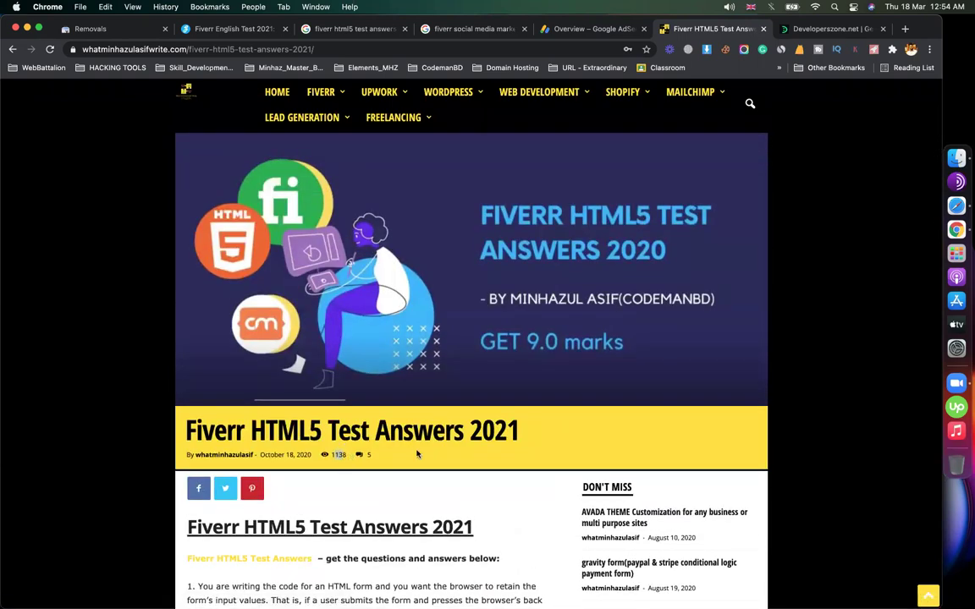
{"action": "scroll", "coordinate": [416, 455], "scroll_direction": "down", "scroll_amount": 5}
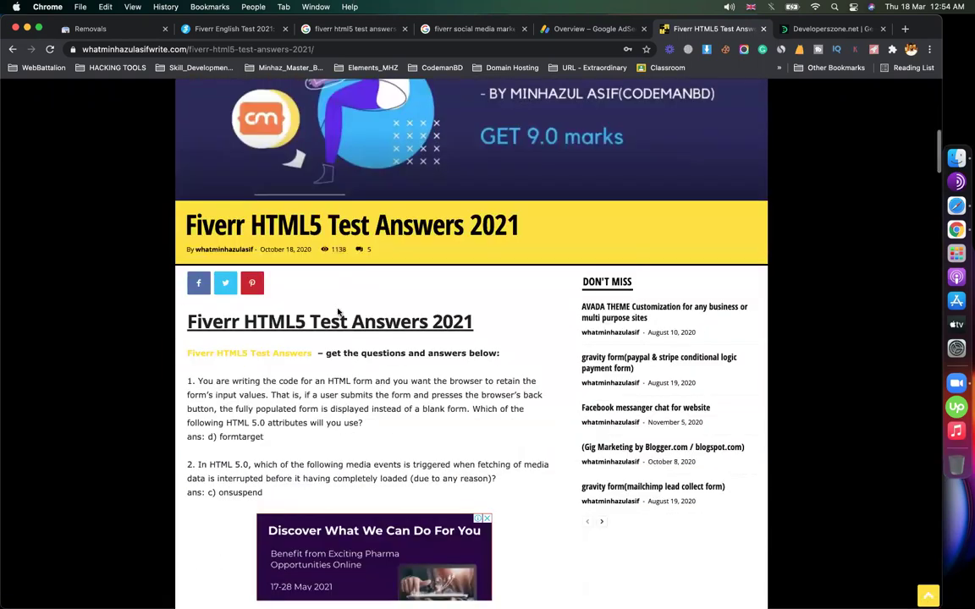
{"action": "scroll", "coordinate": [378, 320], "scroll_direction": "down", "scroll_amount": 12}
{"action": "scroll", "coordinate": [379, 343], "scroll_direction": "down", "scroll_amount": 5}
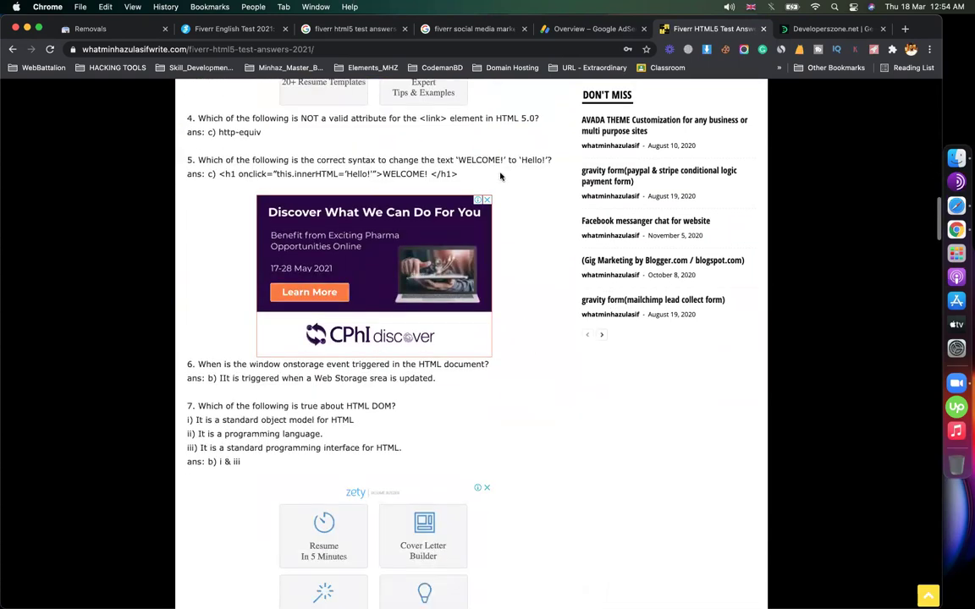
{"action": "scroll", "coordinate": [421, 282], "scroll_direction": "down", "scroll_amount": 20}
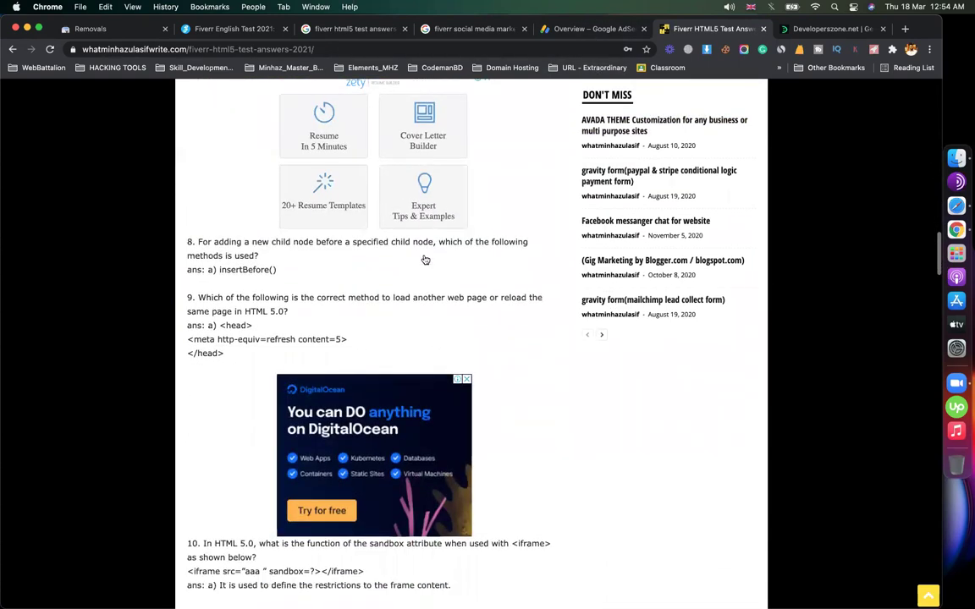
{"action": "scroll", "coordinate": [418, 292], "scroll_direction": "up", "scroll_amount": 3}
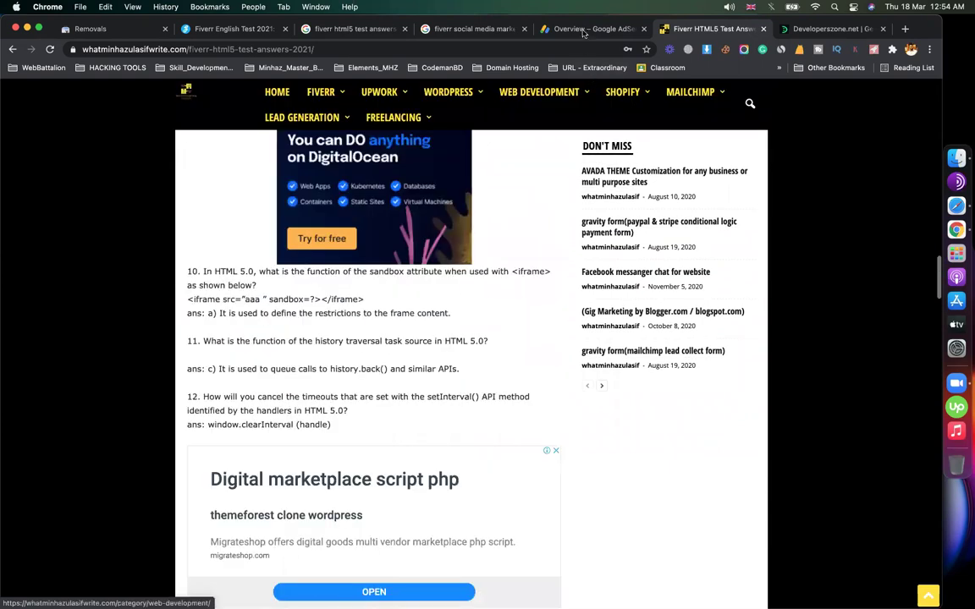
Name the new in-article ad unit in AdSense "infeed test" and set its title colour to dark orange.
{"action": "left_click", "coordinate": [582, 30]}
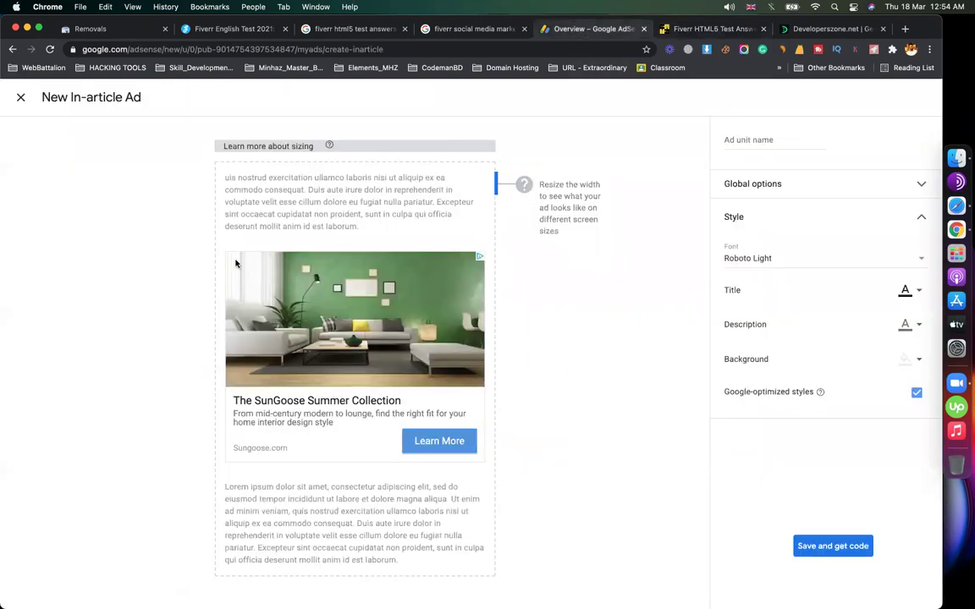
{"action": "left_click", "coordinate": [759, 143]}
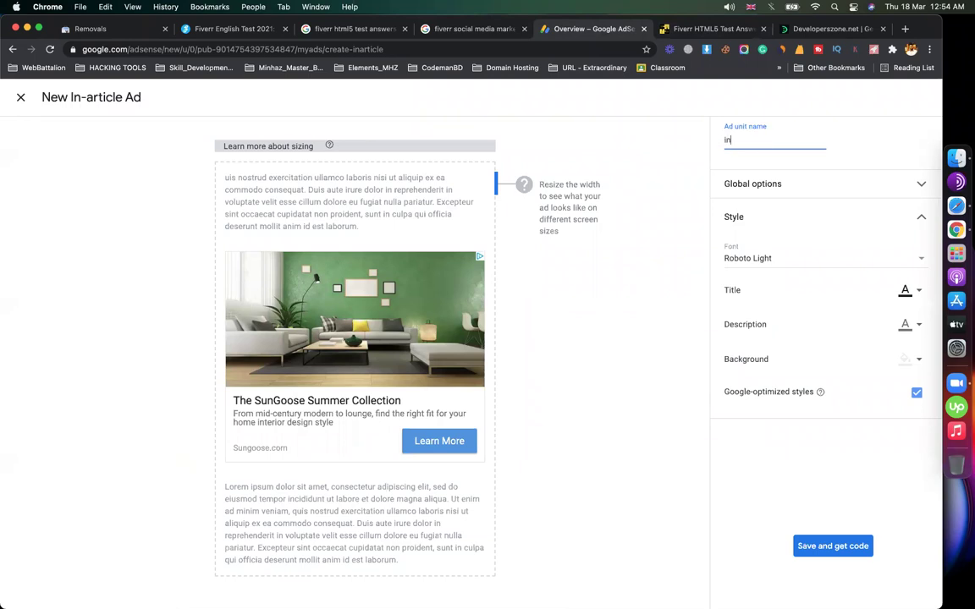
{"action": "left_click", "coordinate": [633, 374]}
{"action": "left_click", "coordinate": [905, 296]}
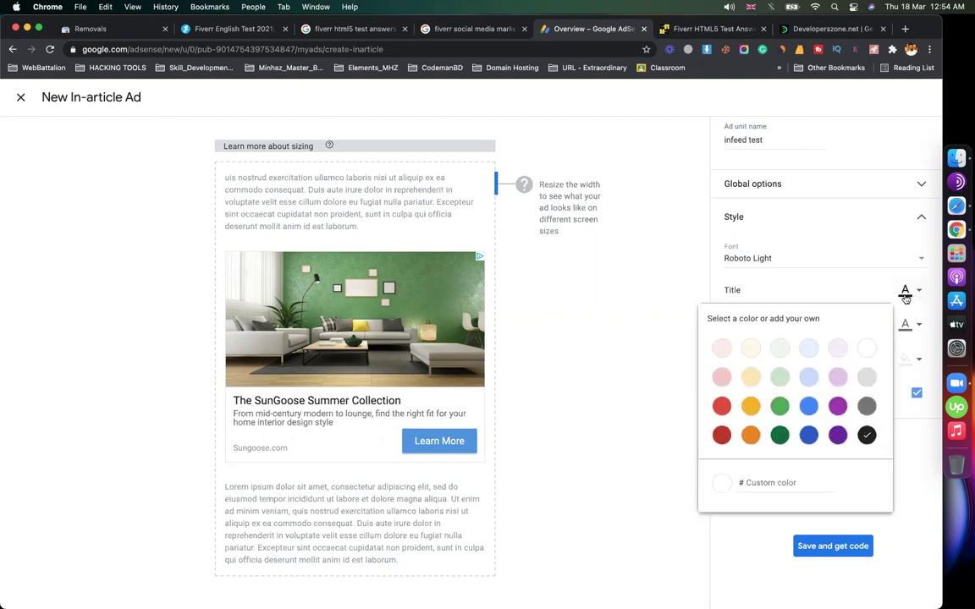
{"action": "left_click", "coordinate": [750, 436]}
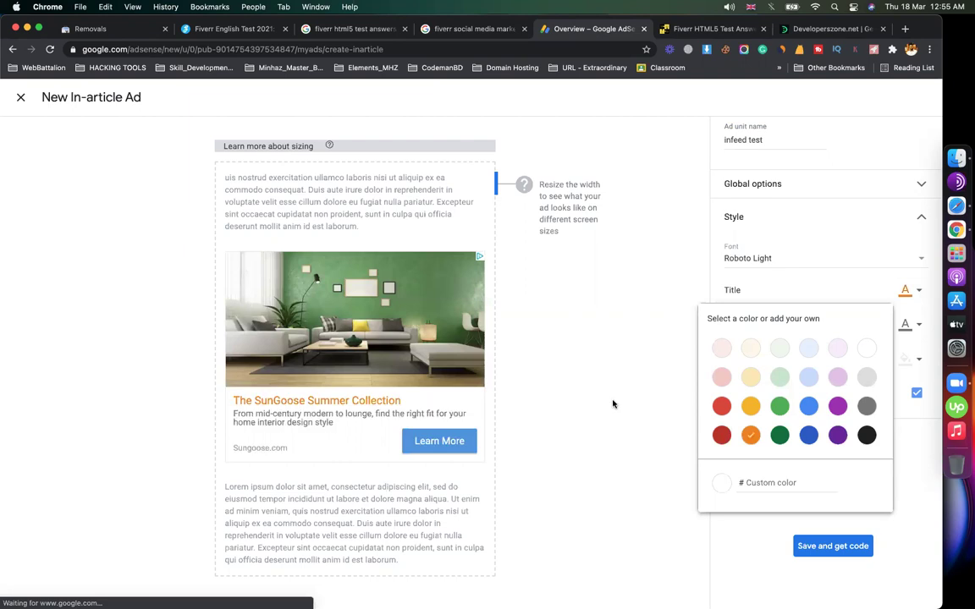
{"action": "left_click", "coordinate": [241, 409]}
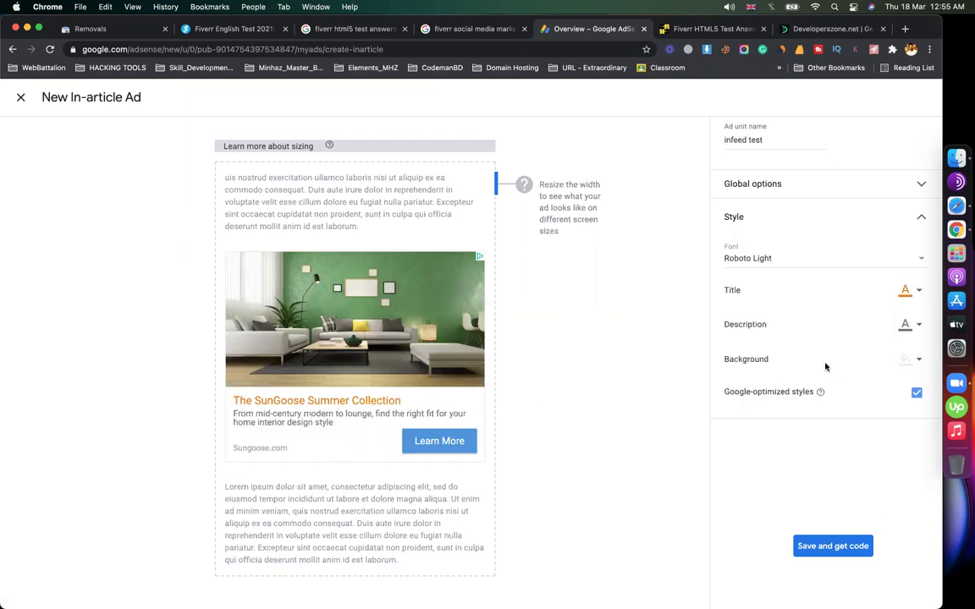
Set the description colour of the "infeed test" in-article ad unit to black.
{"action": "left_click", "coordinate": [905, 326]}
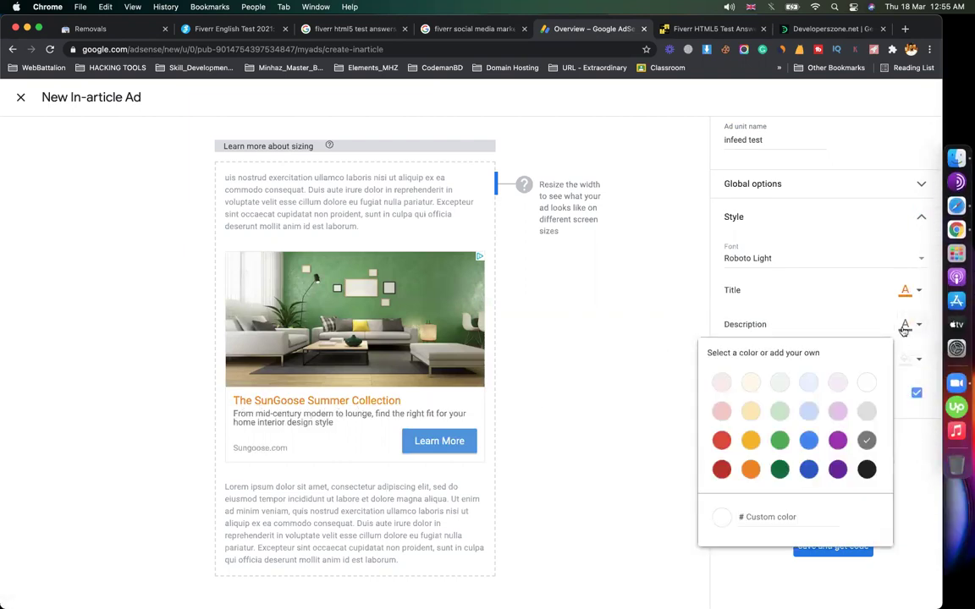
{"action": "left_click", "coordinate": [865, 469]}
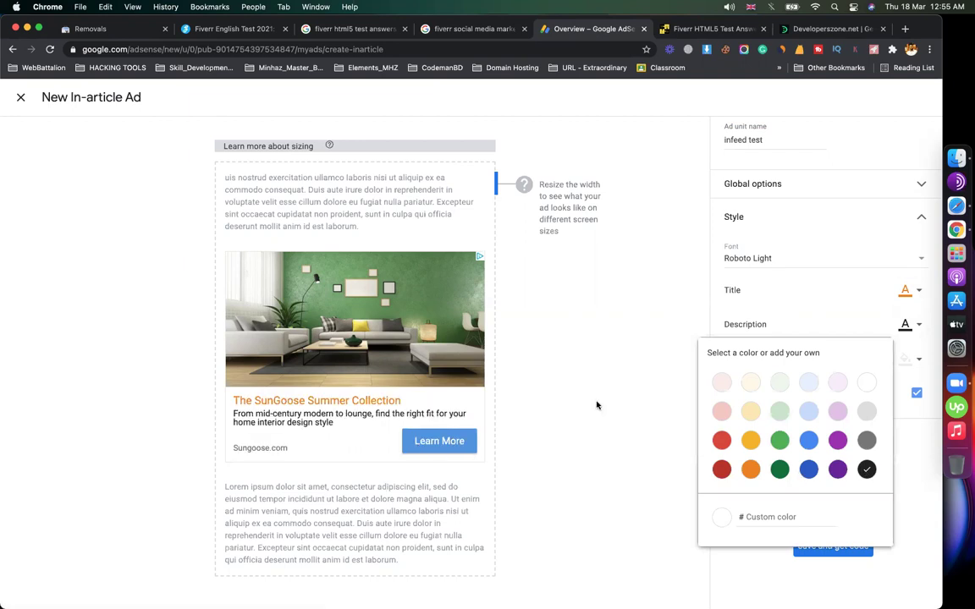
{"action": "left_click", "coordinate": [715, 393]}
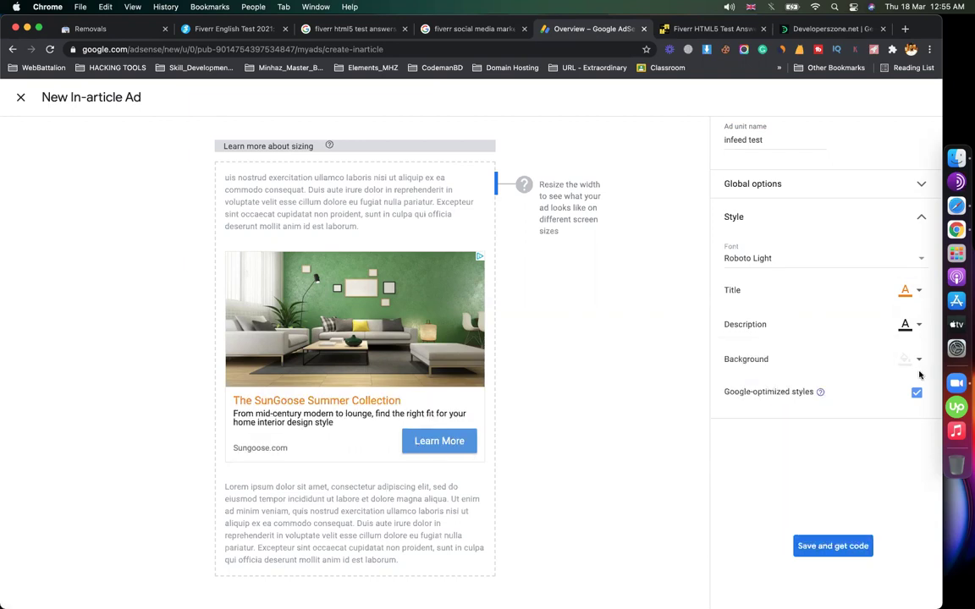
Save the in-article ad unit and select its entire generated ad code for copying.
{"action": "left_click", "coordinate": [832, 546]}
{"action": "left_click_drag", "start_coordinate": [302, 479], "coordinate": [239, 374]}
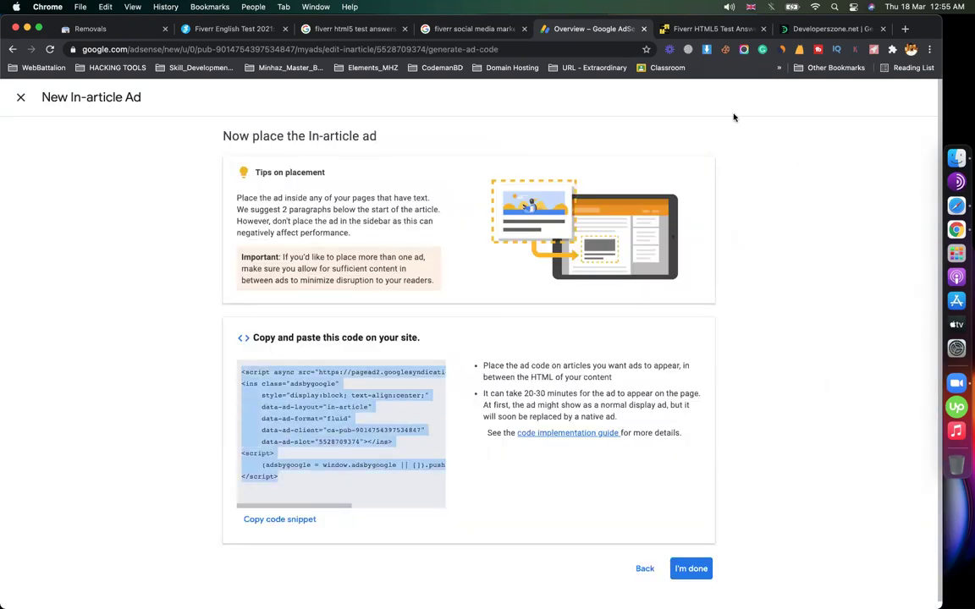
Return to the "Fiverr HTML5 Test Answers 2021" article and examine where ads sit between the questions, down to the comments.
{"action": "left_click", "coordinate": [700, 30]}
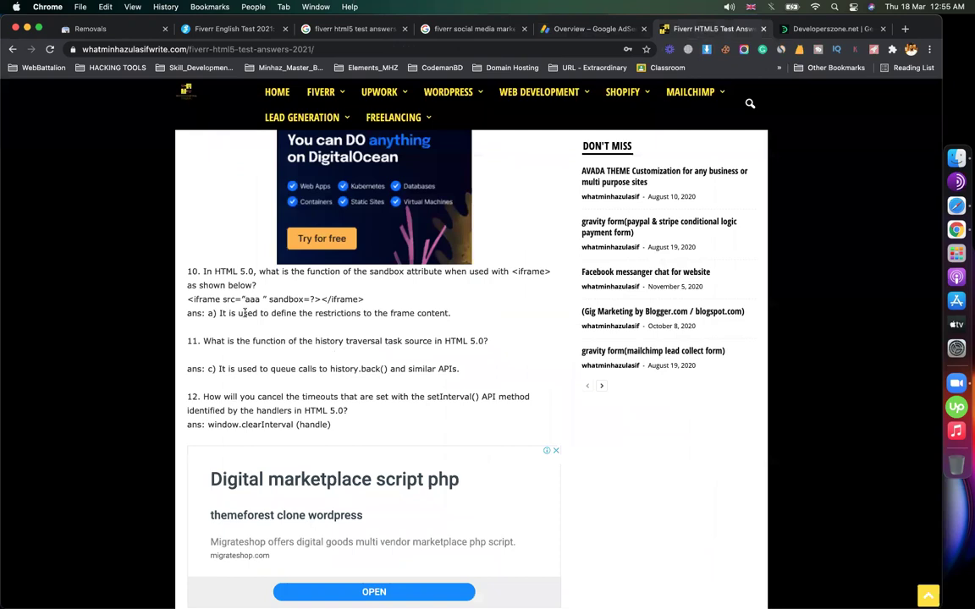
{"action": "scroll", "coordinate": [391, 345], "scroll_direction": "up", "scroll_amount": 15}
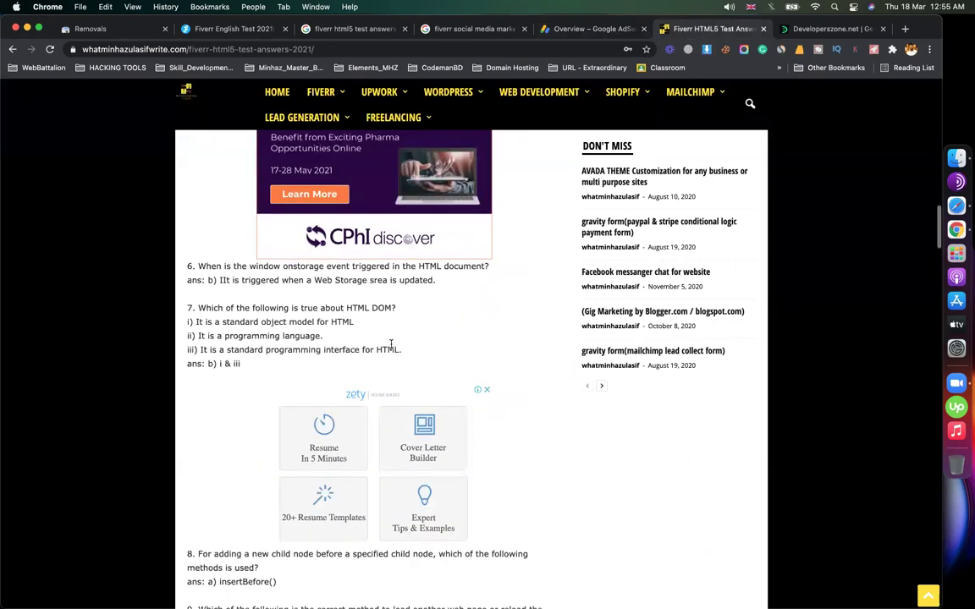
{"action": "scroll", "coordinate": [391, 346], "scroll_direction": "up", "scroll_amount": 10}
{"action": "scroll", "coordinate": [385, 461], "scroll_direction": "down", "scroll_amount": 5}
{"action": "scroll", "coordinate": [385, 461], "scroll_direction": "down", "scroll_amount": 20}
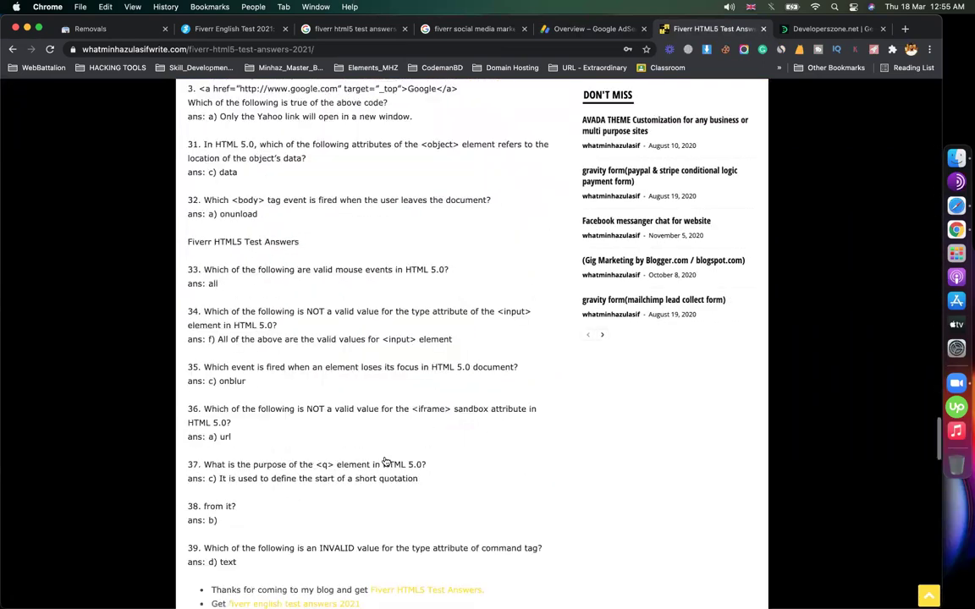
{"action": "scroll", "coordinate": [354, 327], "scroll_direction": "up", "scroll_amount": 10}
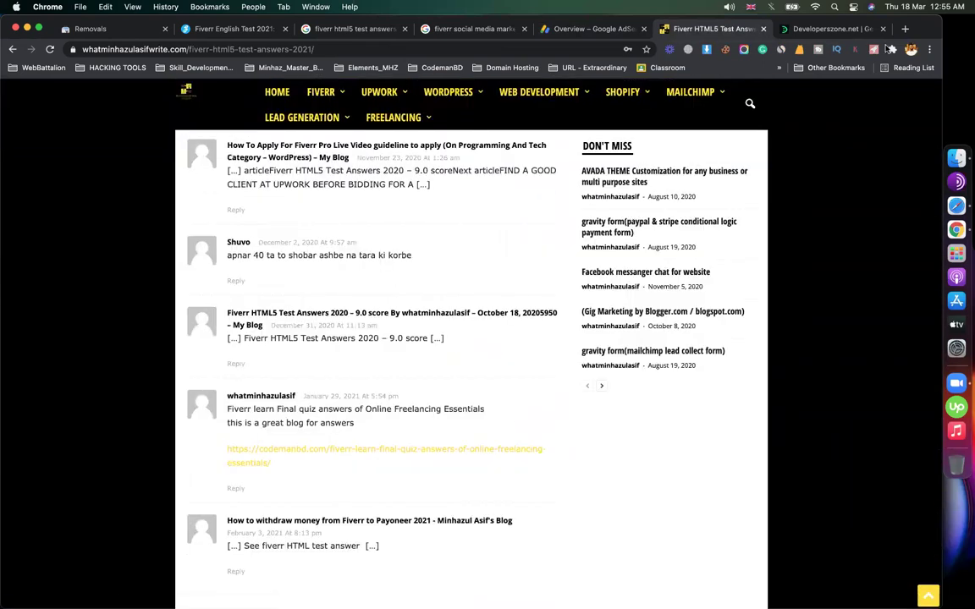
Switch to the TechReviewed.net browser profile and show the WordPress editor for the "Best woocommerce vs shopify 2021" post.
{"action": "left_click", "coordinate": [910, 53]}
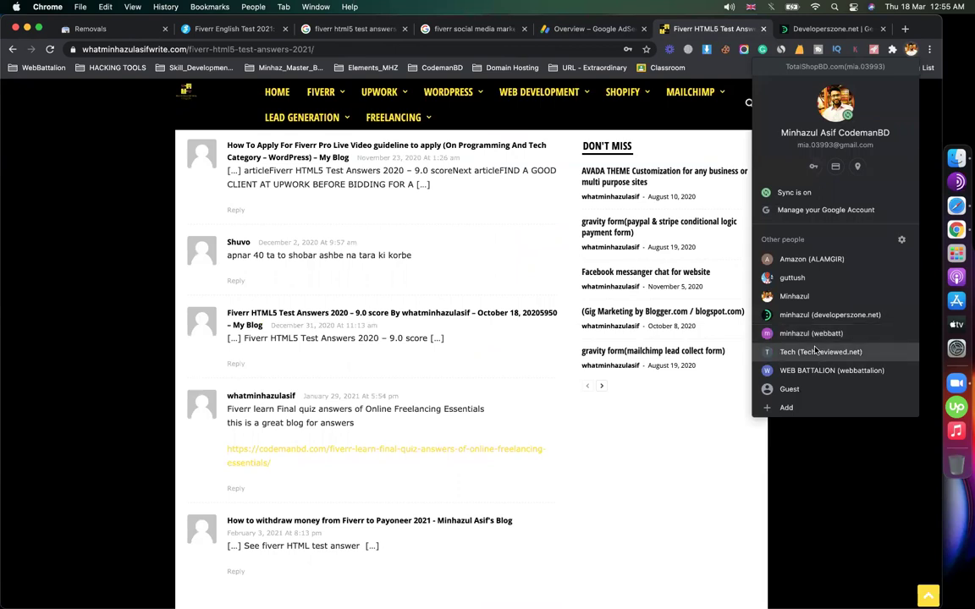
{"action": "left_click", "coordinate": [744, 328]}
{"action": "left_click", "coordinate": [284, 30]}
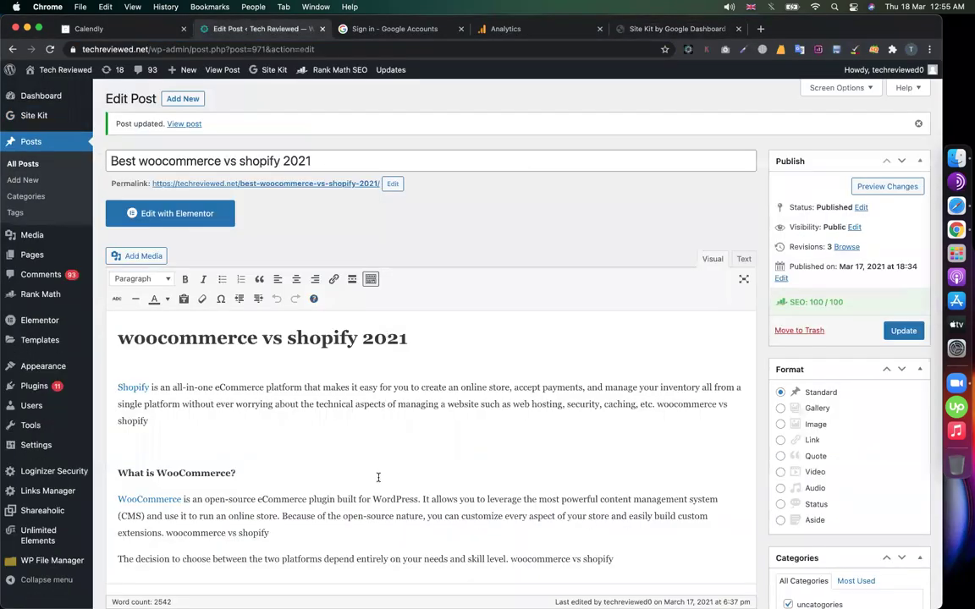
Add blank lines above "What is WooCommerce?" and paste the in-article ad code there in the post's HTML, returning to the visual view.
{"action": "scroll", "coordinate": [254, 381], "scroll_direction": "down", "scroll_amount": 3}
{"action": "left_click", "coordinate": [137, 335]}
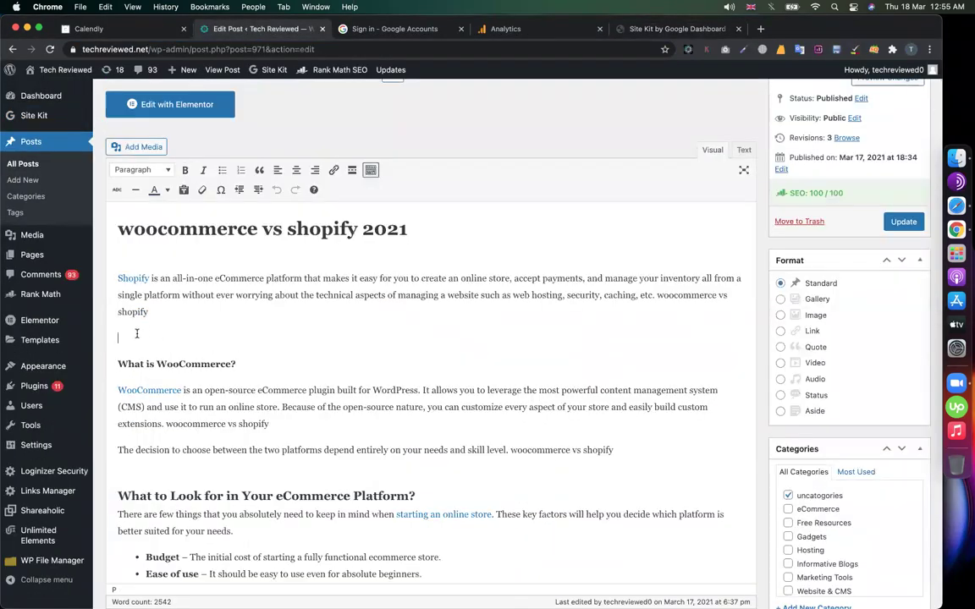
{"action": "key", "text": "Return"}
{"action": "key", "text": "Return"}
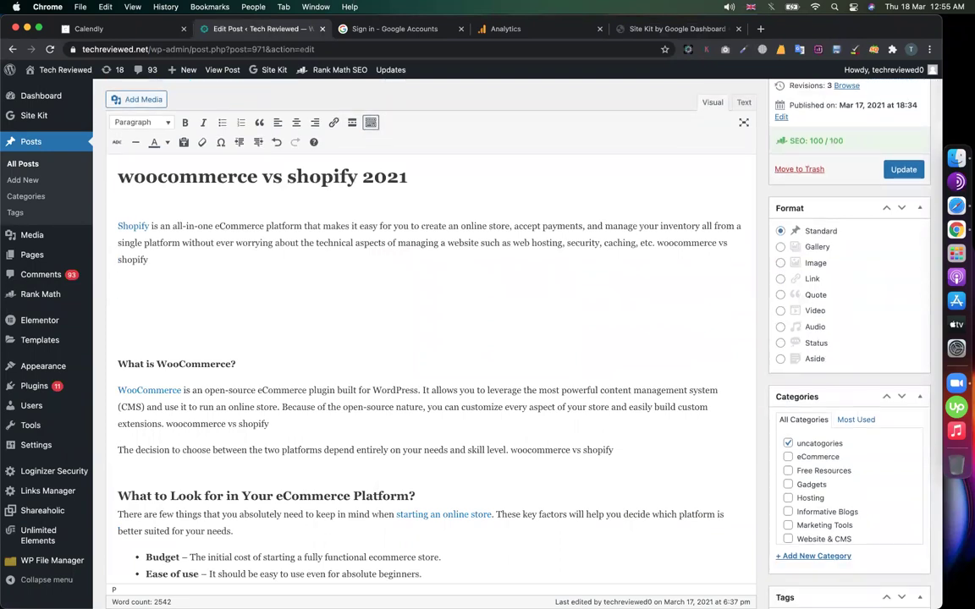
{"action": "left_click", "coordinate": [743, 103]}
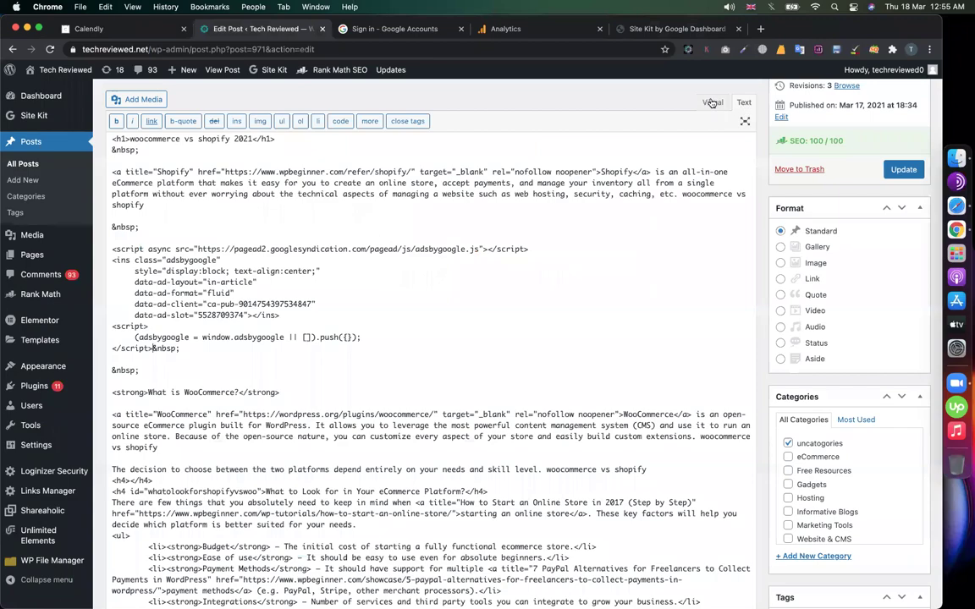
{"action": "left_click", "coordinate": [712, 102]}
Insert blank lines after "Winner: Shopify", just above the "WooCommerce vs Shopify: Which is the Best eCommerce Platform?" heading.
{"action": "scroll", "coordinate": [146, 342], "scroll_direction": "down", "scroll_amount": 20}
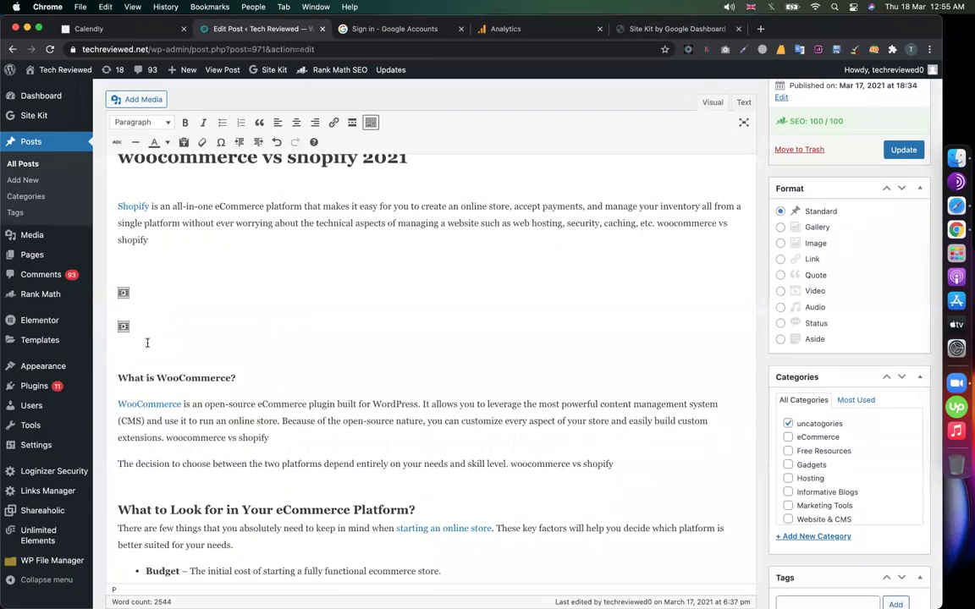
{"action": "scroll", "coordinate": [147, 343], "scroll_direction": "down", "scroll_amount": 15}
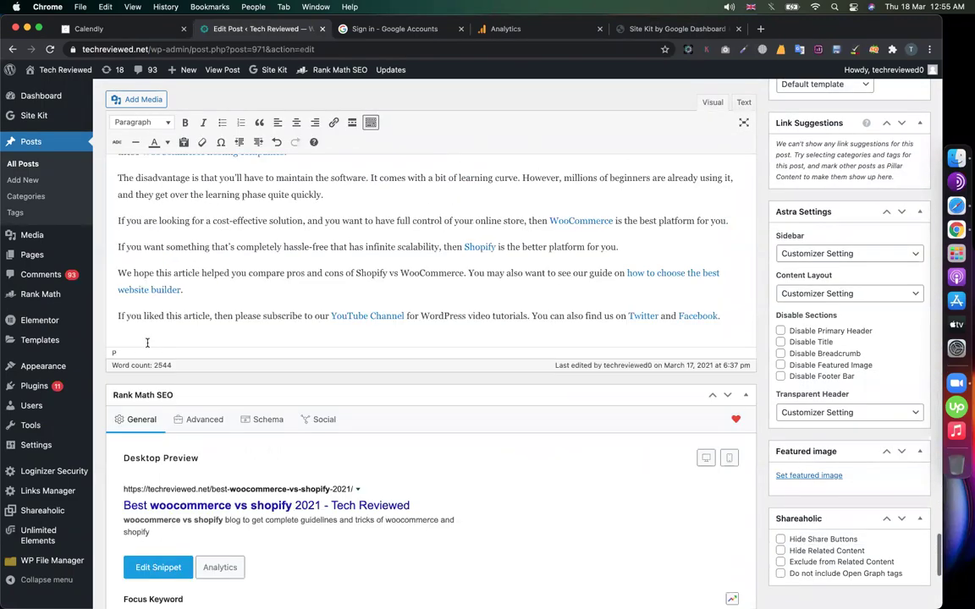
{"action": "scroll", "coordinate": [147, 343], "scroll_direction": "up", "scroll_amount": 15}
{"action": "scroll", "coordinate": [147, 343], "scroll_direction": "down", "scroll_amount": 3}
{"action": "scroll", "coordinate": [147, 342], "scroll_direction": "down", "scroll_amount": 3}
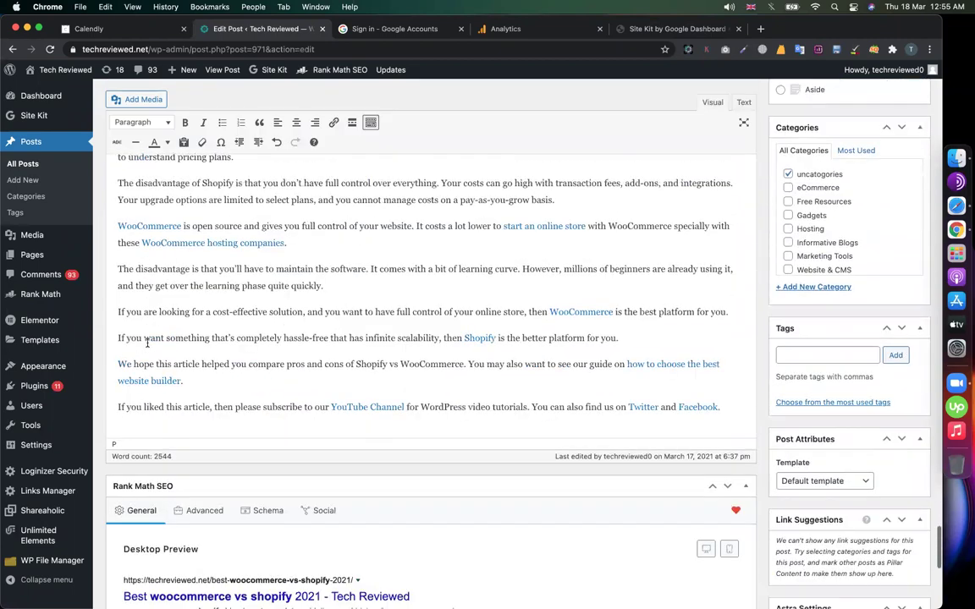
{"action": "scroll", "coordinate": [339, 380], "scroll_direction": "up", "scroll_amount": 3}
{"action": "scroll", "coordinate": [528, 423], "scroll_direction": "down", "scroll_amount": 3}
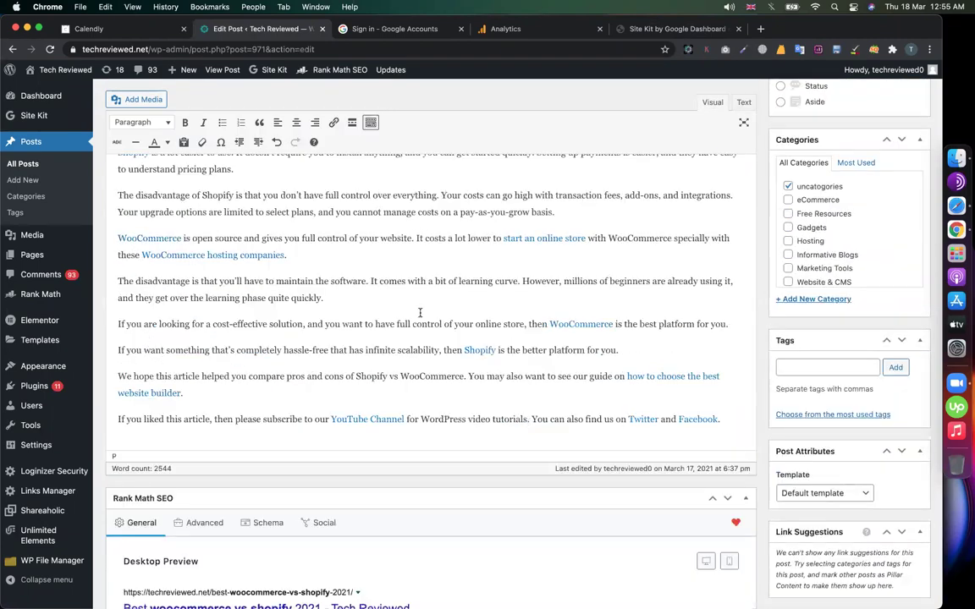
{"action": "scroll", "coordinate": [420, 311], "scroll_direction": "up", "scroll_amount": 5}
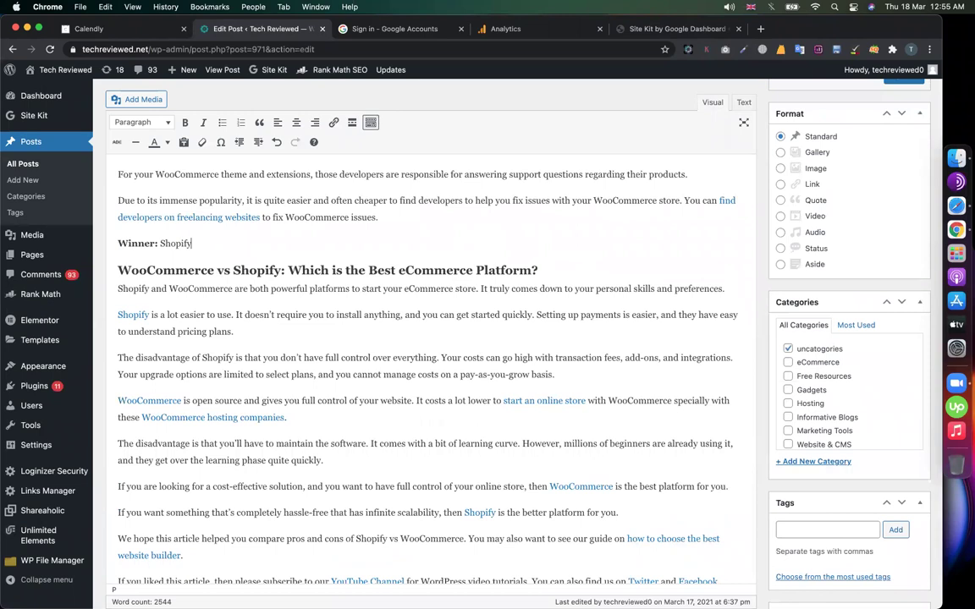
{"action": "key", "text": "Return"}
{"action": "key", "text": "Return"}
{"action": "key", "text": "Return"}
{"action": "key", "text": "Return"}
Paste the in-article ad code into the post's HTML at the new gap below "Winner: Shopify" and return to the visual view.
{"action": "left_click", "coordinate": [744, 101]}
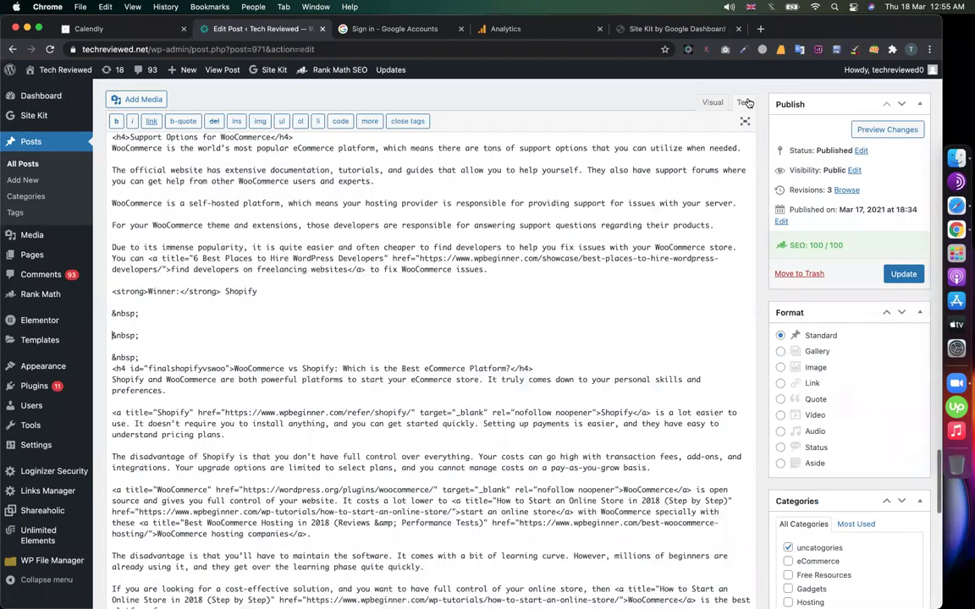
{"action": "key", "text": "super+v"}
{"action": "left_click", "coordinate": [713, 101]}
{"action": "scroll", "coordinate": [230, 390], "scroll_direction": "up", "scroll_amount": 15}
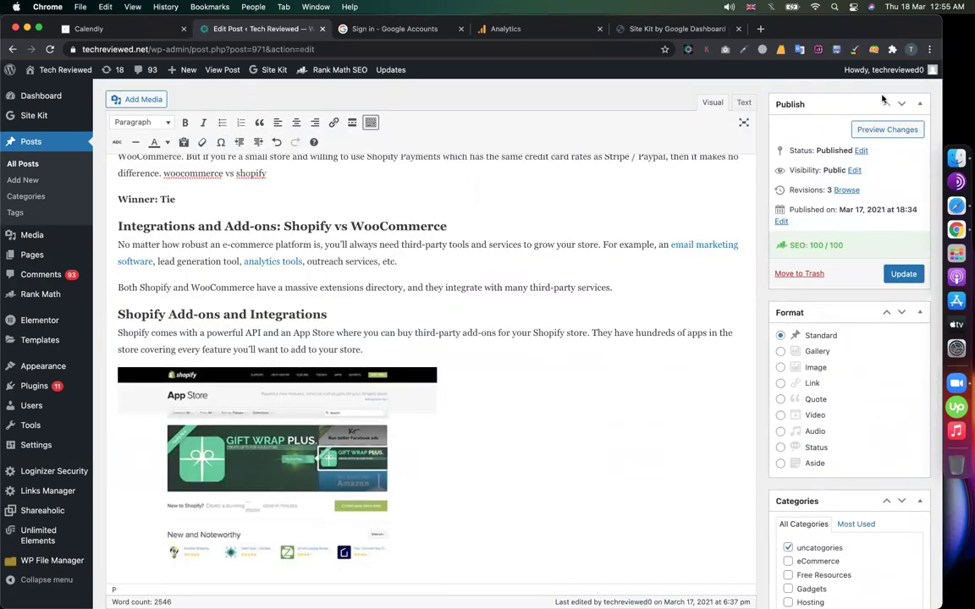
Switch back to the TotalShopBD.com browser profile and examine the HTML5 article's ads above the navigation and between the questions.
{"action": "left_click", "coordinate": [911, 49]}
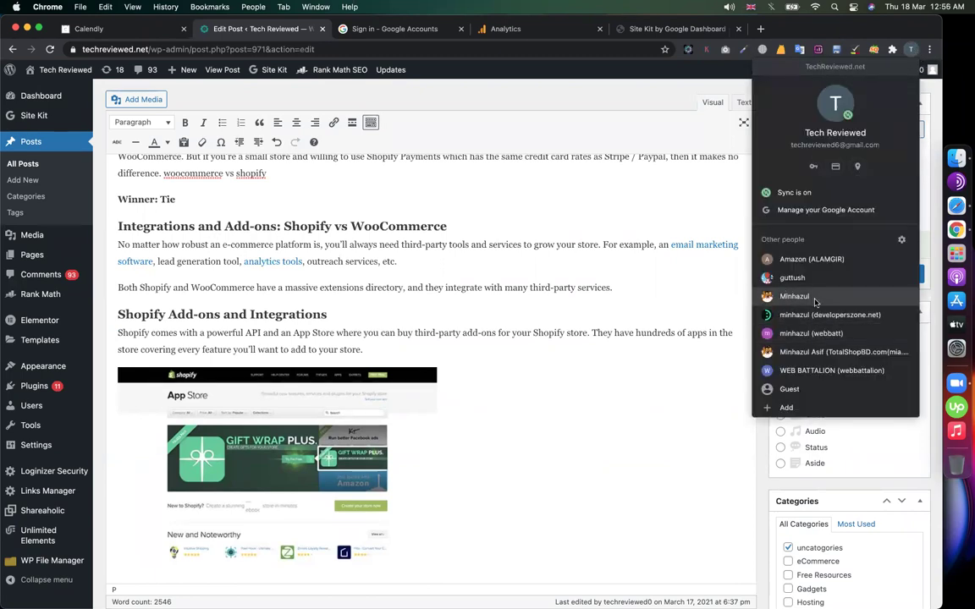
{"action": "left_click", "coordinate": [819, 352]}
{"action": "scroll", "coordinate": [572, 289], "scroll_direction": "up", "scroll_amount": 15}
{"action": "scroll", "coordinate": [570, 289], "scroll_direction": "up", "scroll_amount": 10}
{"action": "scroll", "coordinate": [426, 414], "scroll_direction": "down", "scroll_amount": 5}
{"action": "scroll", "coordinate": [124, 308], "scroll_direction": "up", "scroll_amount": 3}
{"action": "scroll", "coordinate": [124, 308], "scroll_direction": "up", "scroll_amount": 5}
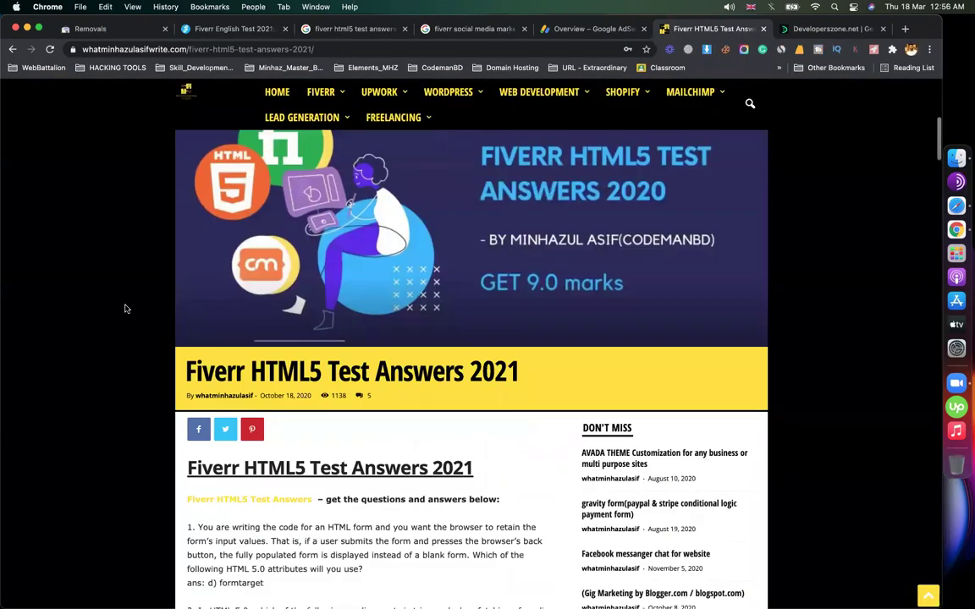
{"action": "scroll", "coordinate": [125, 308], "scroll_direction": "up", "scroll_amount": 4}
{"action": "scroll", "coordinate": [133, 450], "scroll_direction": "down", "scroll_amount": 4}
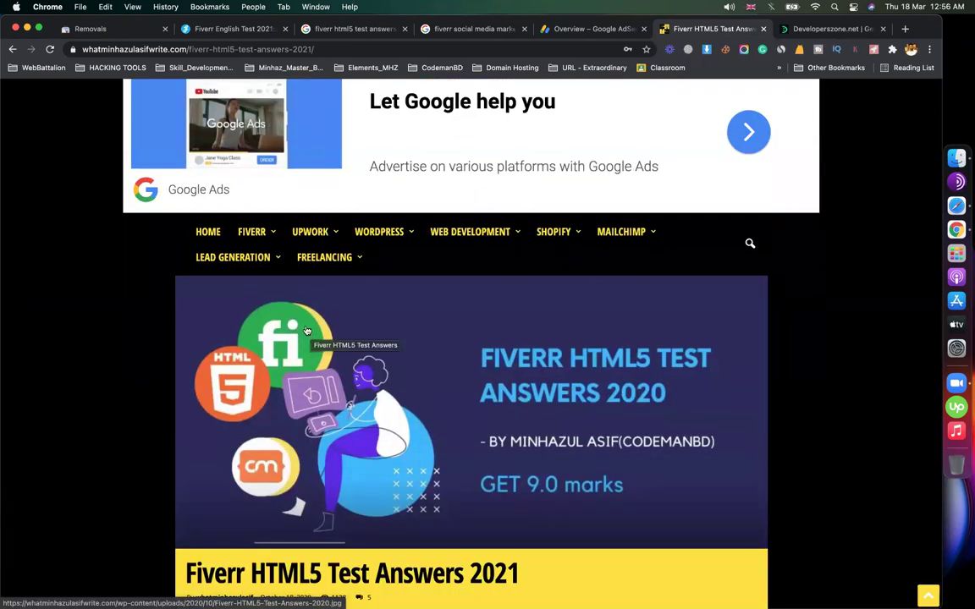
{"action": "scroll", "coordinate": [380, 398], "scroll_direction": "up", "scroll_amount": 5}
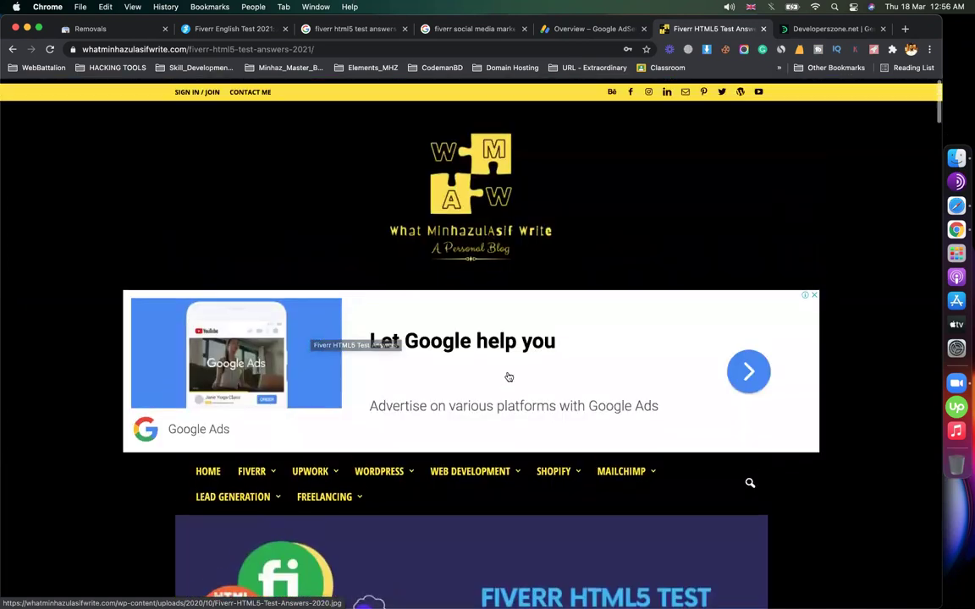
{"action": "scroll", "coordinate": [345, 283], "scroll_direction": "down", "scroll_amount": 4}
{"action": "mouse_move", "coordinate": [258, 271]}
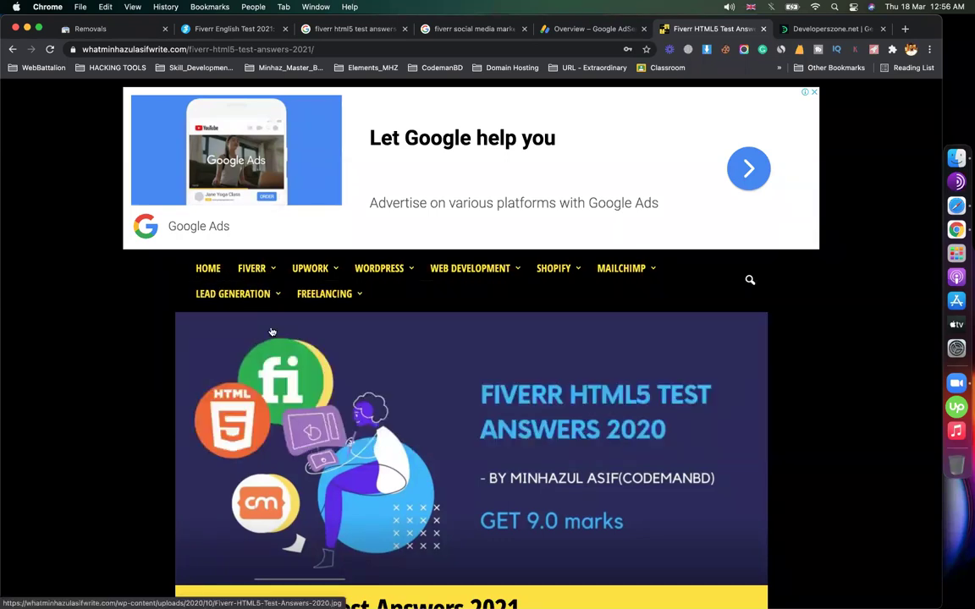
{"action": "scroll", "coordinate": [453, 390], "scroll_direction": "down", "scroll_amount": 15}
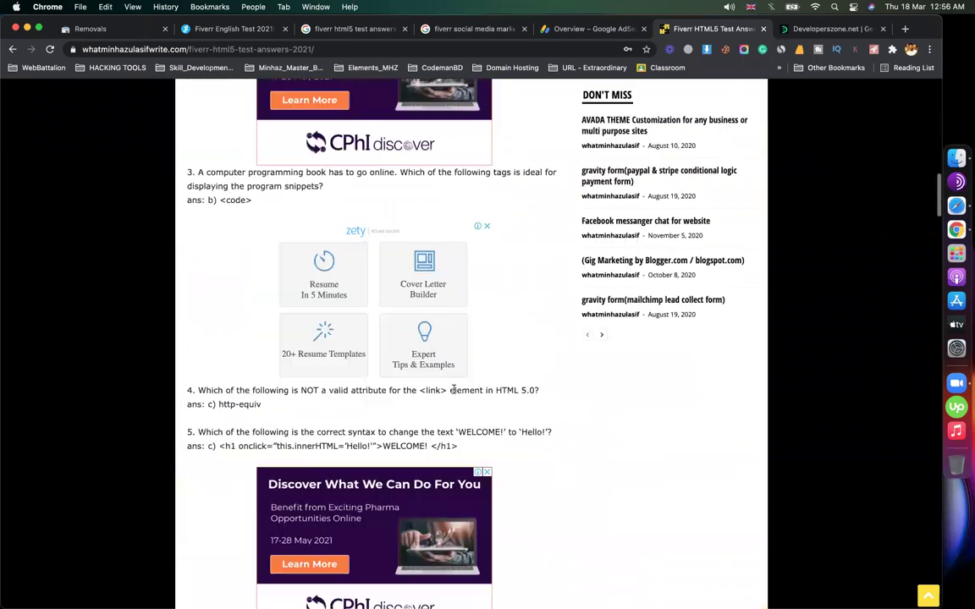
Search Google for "google ads violations" in a new browser tab.
{"action": "left_click", "coordinate": [905, 29]}
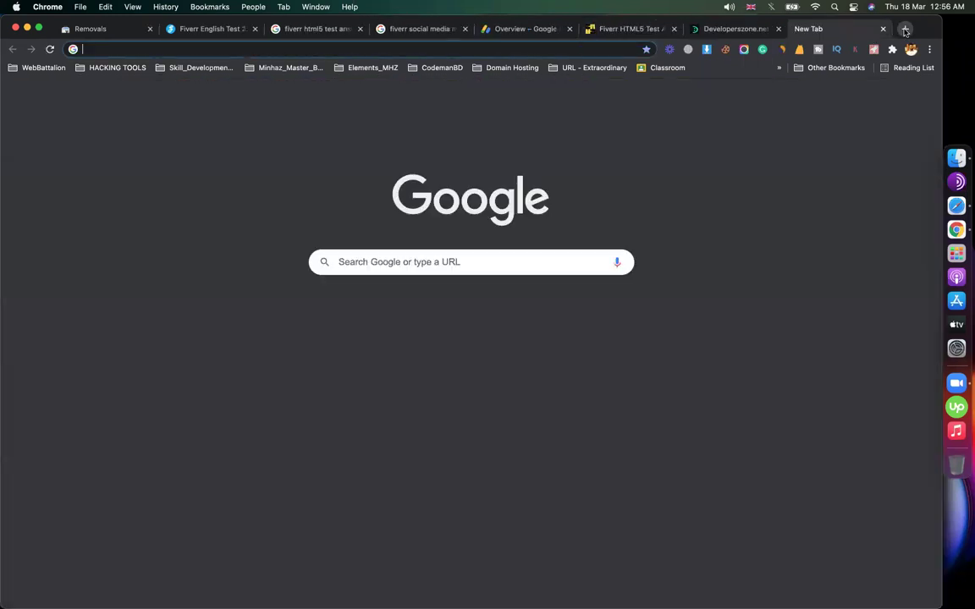
{"action": "type", "text": "google"}
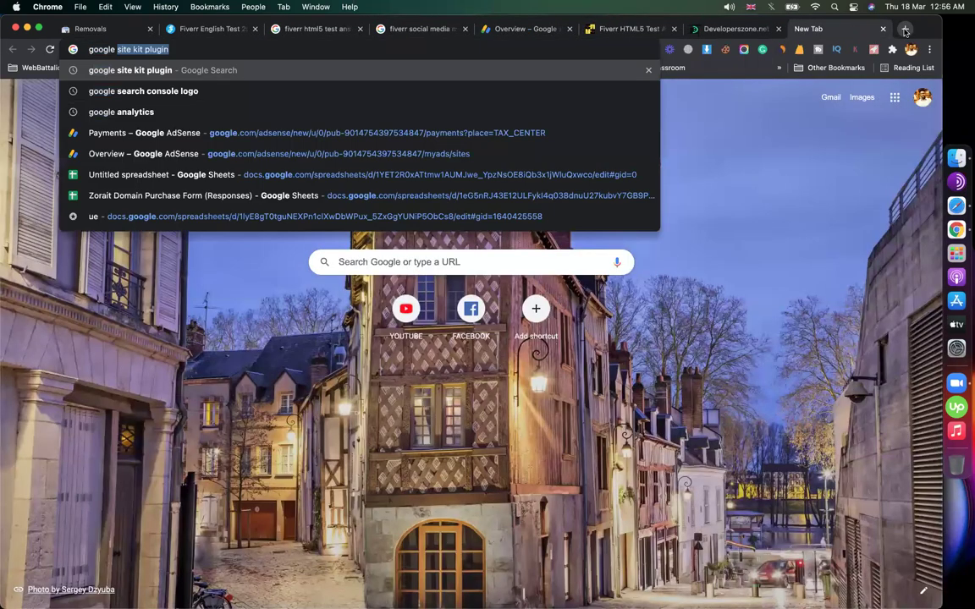
{"action": "type", "text": " ads va"}
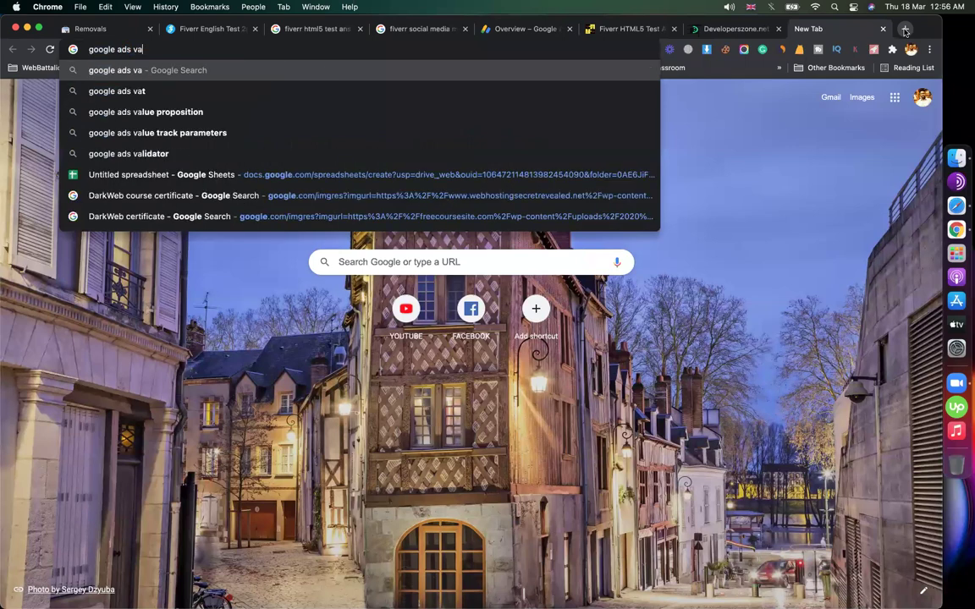
{"action": "key", "text": "BackSpace"}
{"action": "type", "text": "iolati"}
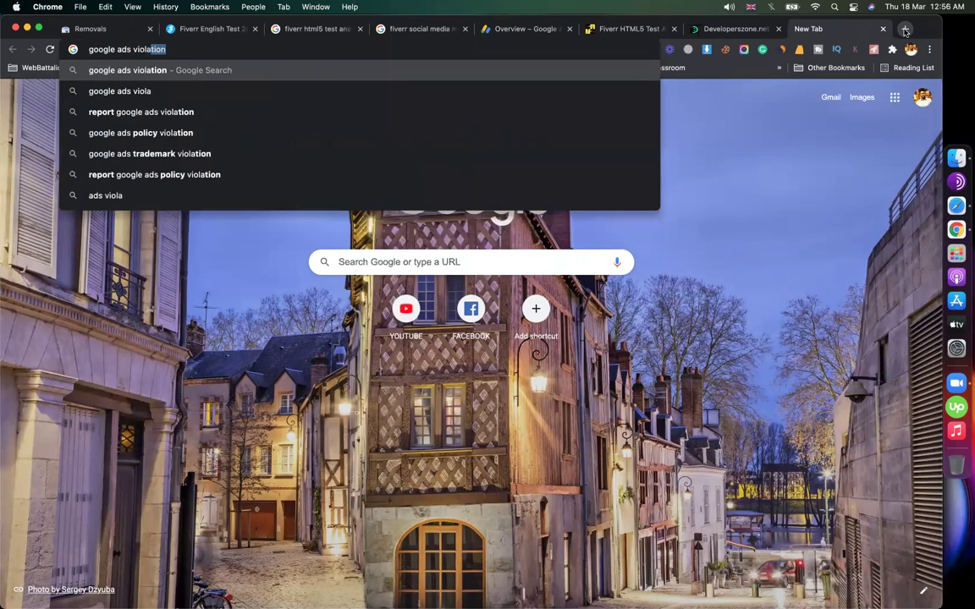
{"action": "type", "text": "ons"}
{"action": "key", "text": "Return"}
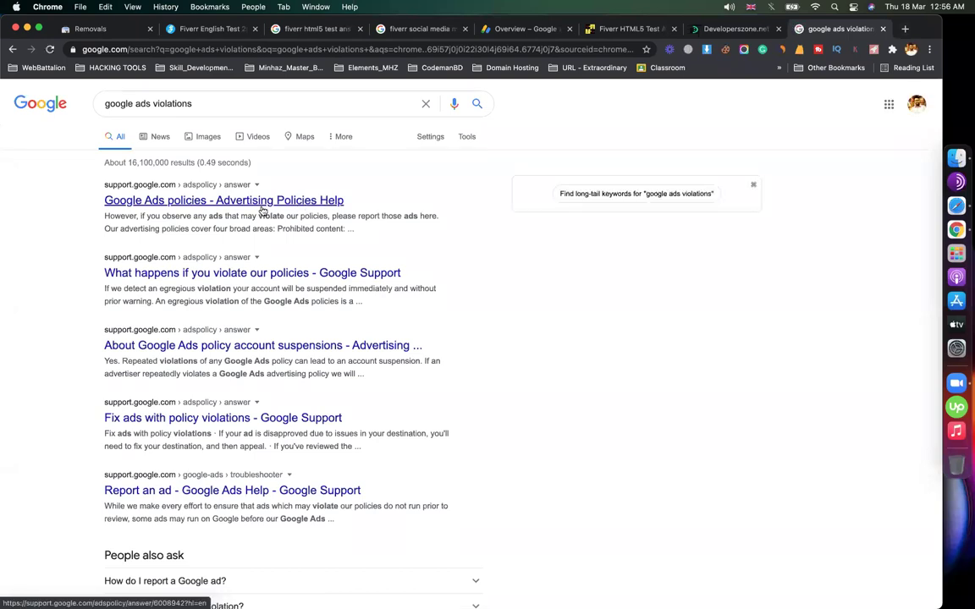
Open the "Google Ads policies - Advertising Policies Help" result and review its prohibited and restricted content sections.
{"action": "scroll", "coordinate": [184, 358], "scroll_direction": "down", "scroll_amount": 3}
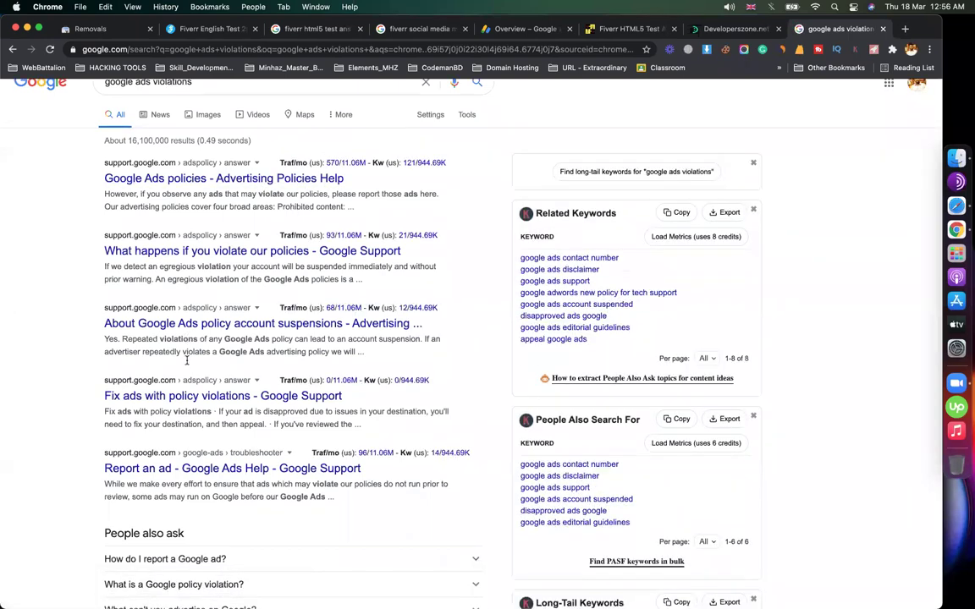
{"action": "scroll", "coordinate": [194, 365], "scroll_direction": "up", "scroll_amount": 3}
{"action": "left_click", "coordinate": [215, 200]}
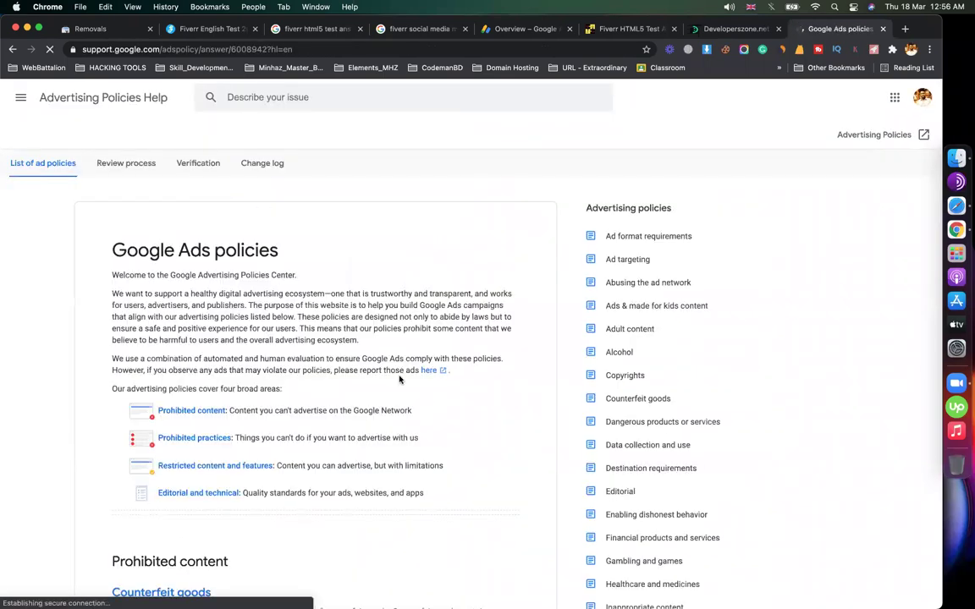
{"action": "scroll", "coordinate": [400, 355], "scroll_direction": "down", "scroll_amount": 5}
{"action": "scroll", "coordinate": [399, 379], "scroll_direction": "down", "scroll_amount": 20}
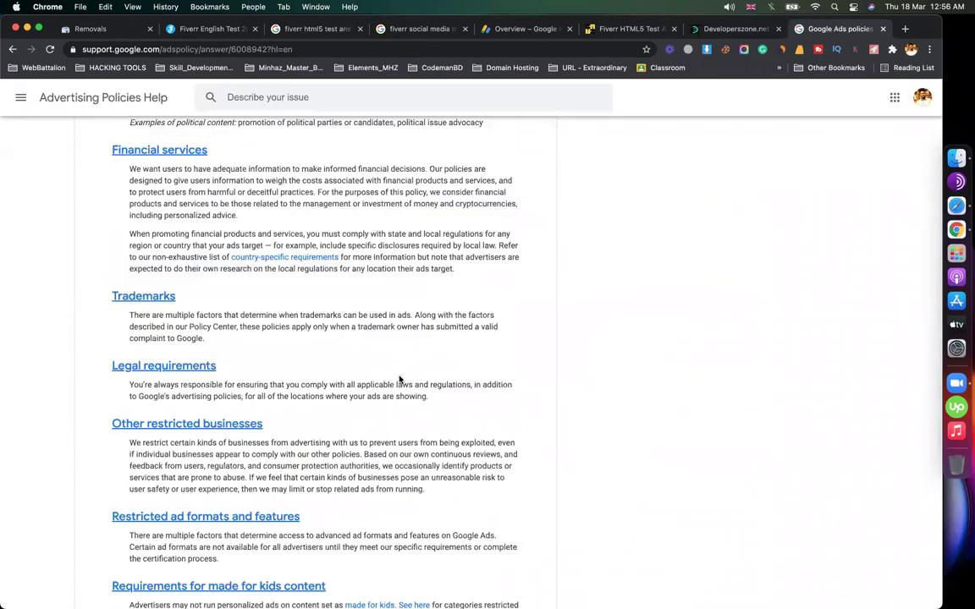
{"action": "scroll", "coordinate": [399, 379], "scroll_direction": "up", "scroll_amount": 20}
{"action": "scroll", "coordinate": [397, 377], "scroll_direction": "down", "scroll_amount": 5}
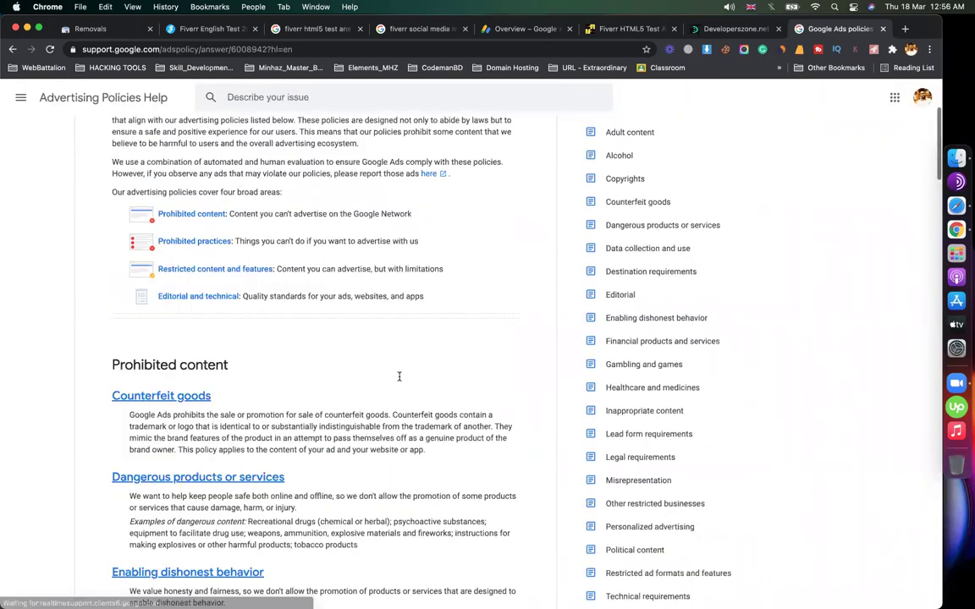
Leave the Google Ads policies page and examine the ads throughout the Fiverr HTML5 test article, from the site header down to the comments.
{"action": "scroll", "coordinate": [254, 334], "scroll_direction": "up", "scroll_amount": 2}
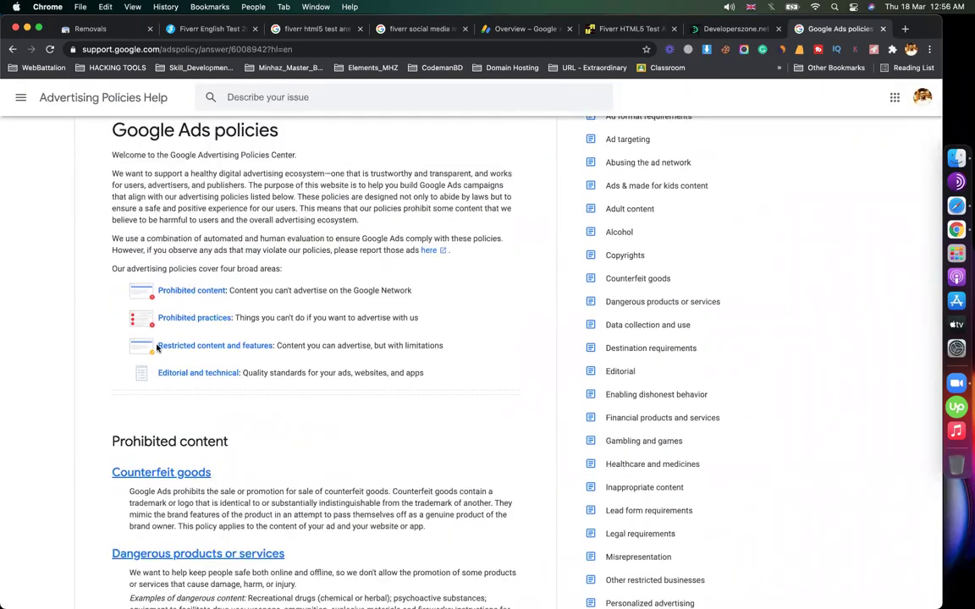
{"action": "left_click", "coordinate": [535, 28]}
{"action": "left_click", "coordinate": [634, 34]}
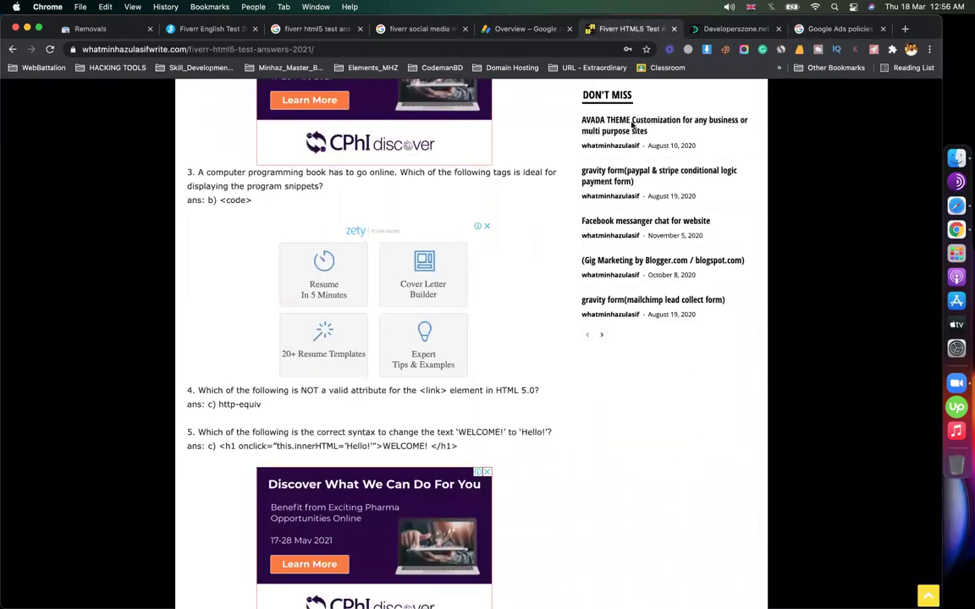
{"action": "scroll", "coordinate": [582, 454], "scroll_direction": "up", "scroll_amount": 10}
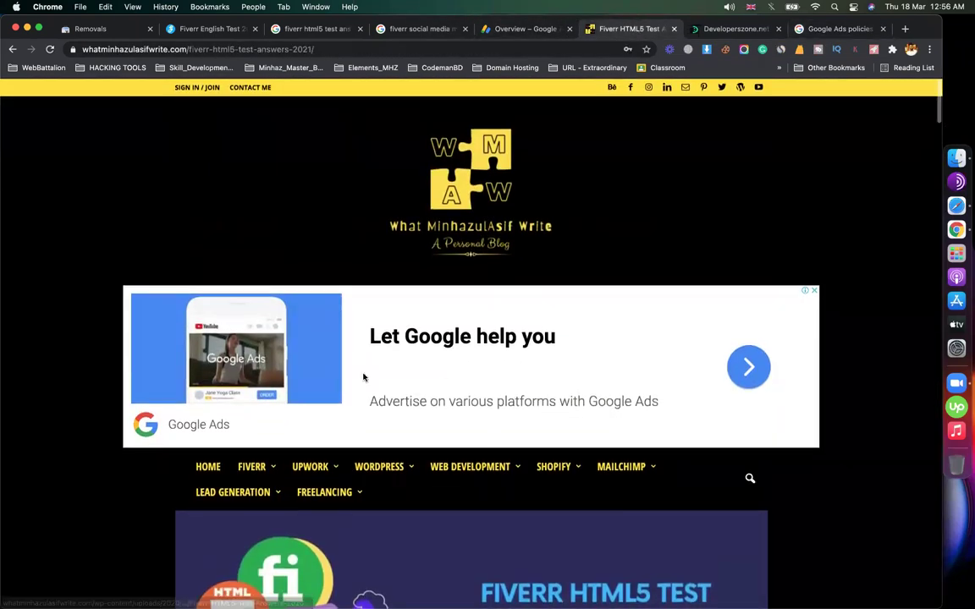
{"action": "scroll", "coordinate": [364, 378], "scroll_direction": "down", "scroll_amount": 5}
{"action": "scroll", "coordinate": [113, 356], "scroll_direction": "down", "scroll_amount": 20}
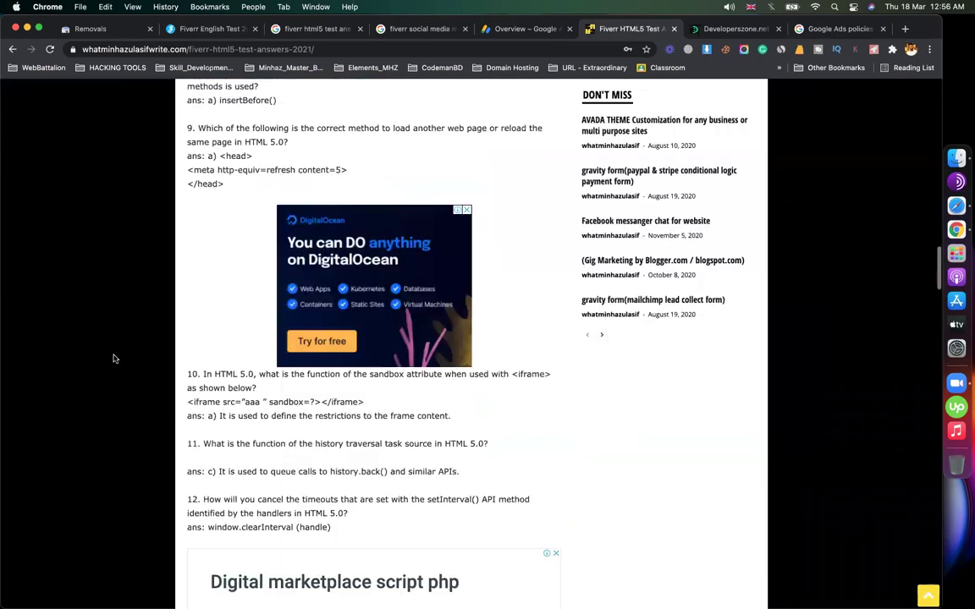
{"action": "scroll", "coordinate": [113, 359], "scroll_direction": "down", "scroll_amount": 3}
{"action": "scroll", "coordinate": [113, 359], "scroll_direction": "up", "scroll_amount": 11}
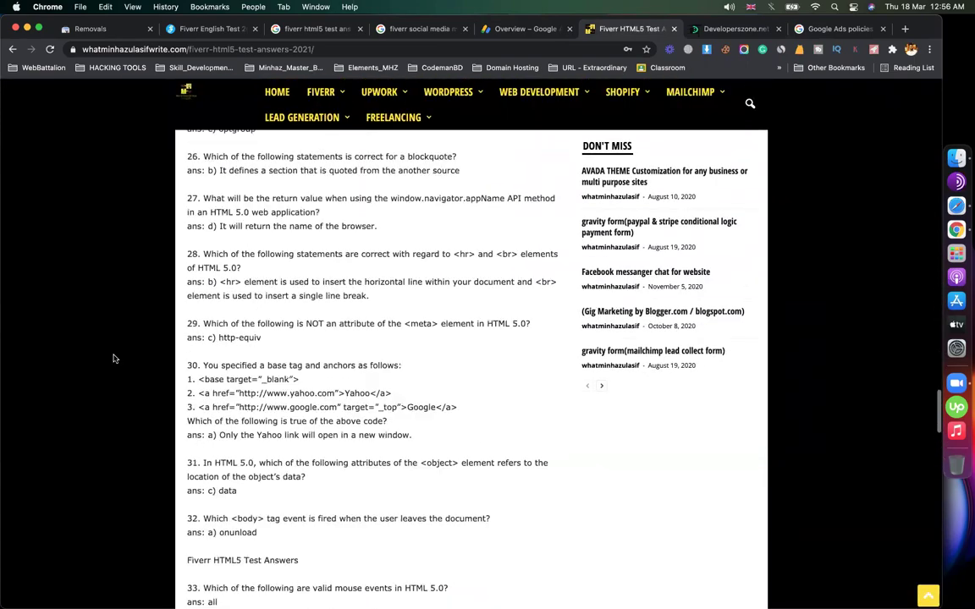
{"action": "scroll", "coordinate": [113, 358], "scroll_direction": "down", "scroll_amount": 20}
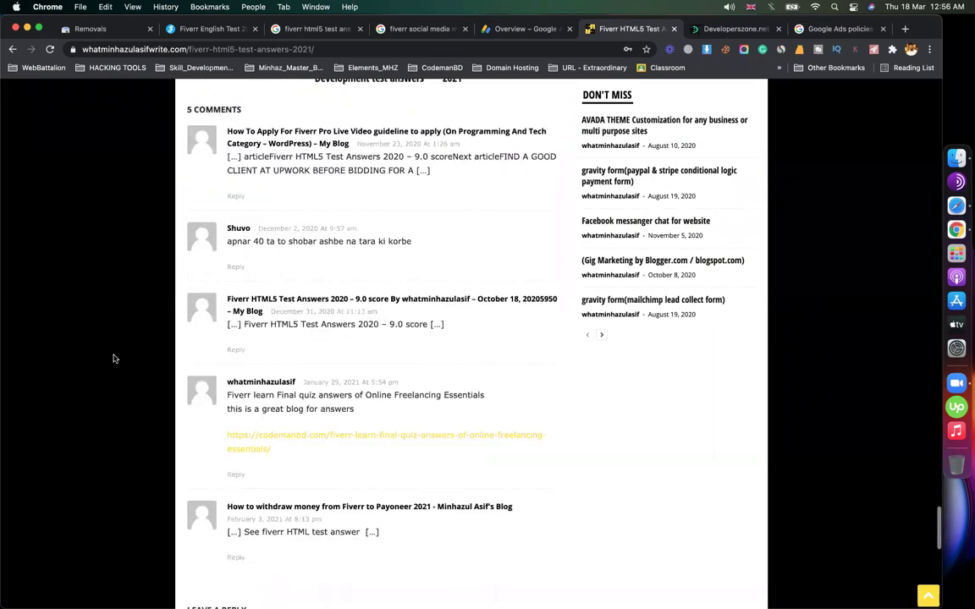
{"action": "scroll", "coordinate": [113, 359], "scroll_direction": "up", "scroll_amount": 8}
{"action": "scroll", "coordinate": [113, 359], "scroll_direction": "up", "scroll_amount": 8}
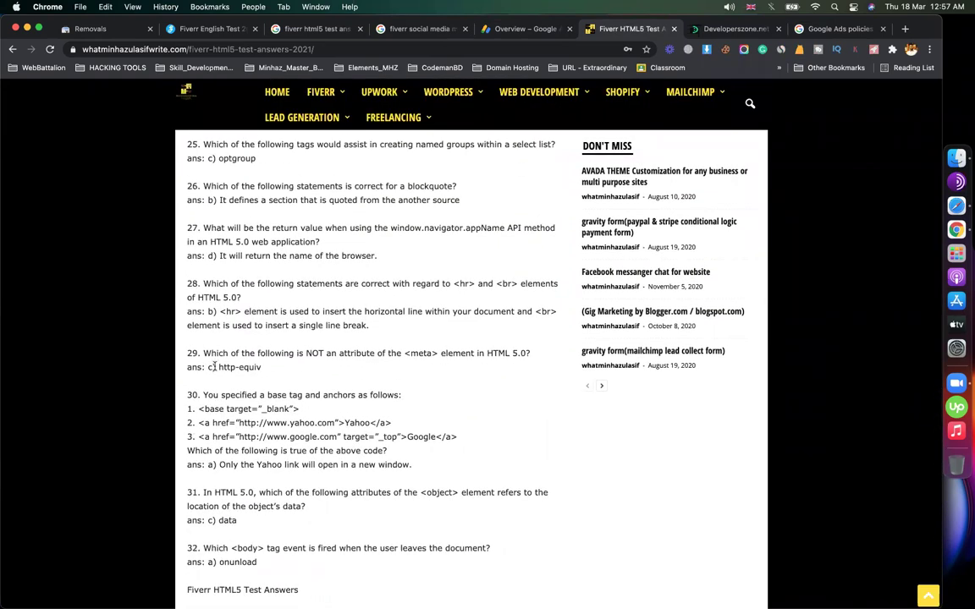
{"action": "scroll", "coordinate": [364, 296], "scroll_direction": "up", "scroll_amount": 10}
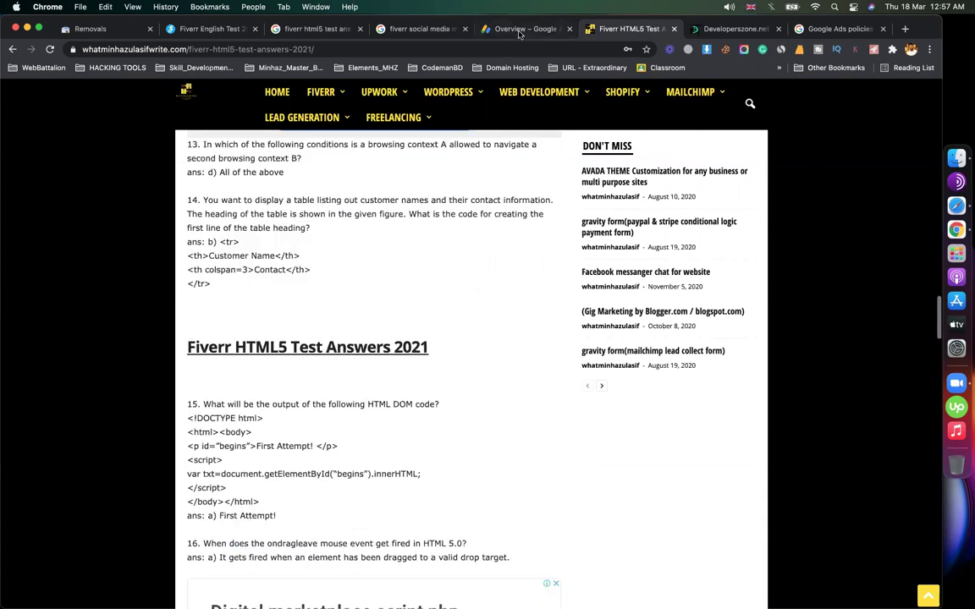
Close the New In-article Ad setup in AdSense, dismiss the auto ads survey and review the home page's earnings, balance and site cards.
{"action": "left_click", "coordinate": [520, 31]}
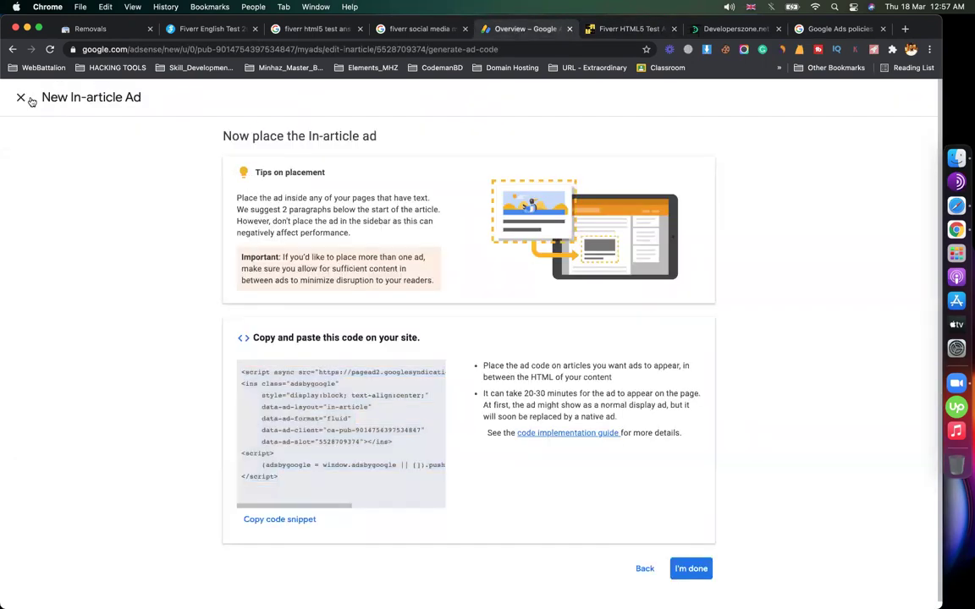
{"action": "left_click", "coordinate": [26, 99]}
{"action": "left_click", "coordinate": [48, 148]}
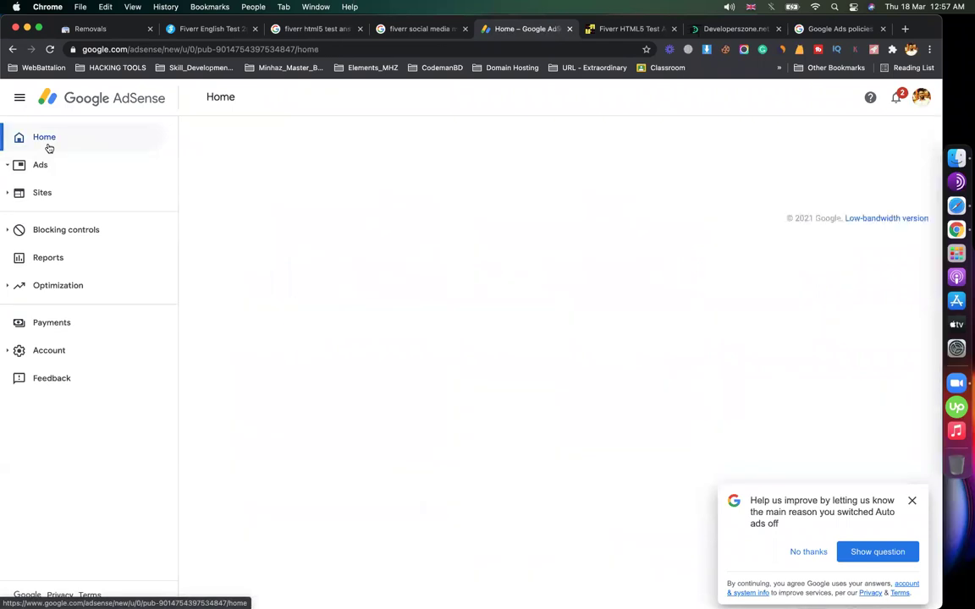
{"action": "left_click", "coordinate": [910, 501]}
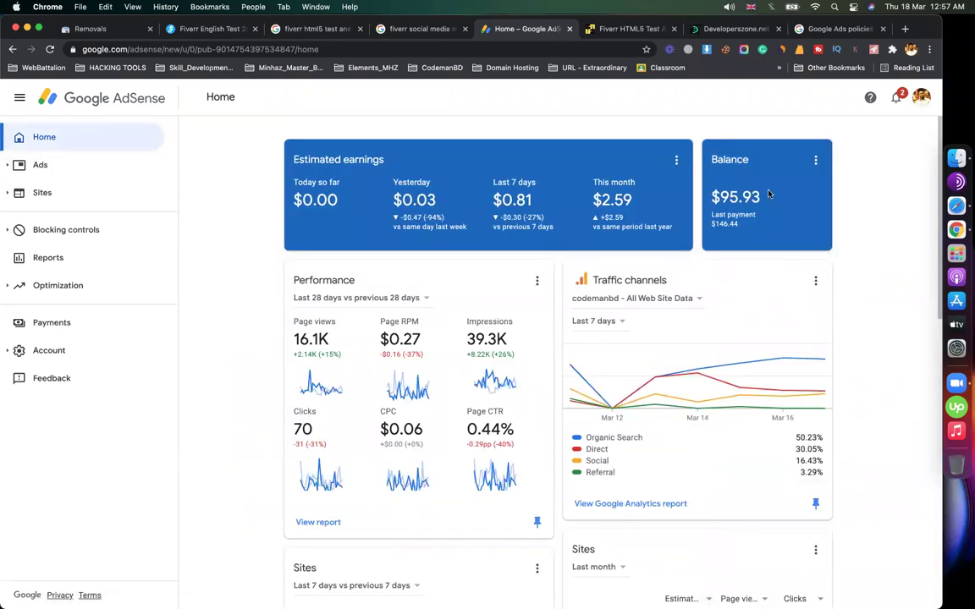
{"action": "left_click", "coordinate": [719, 195]}
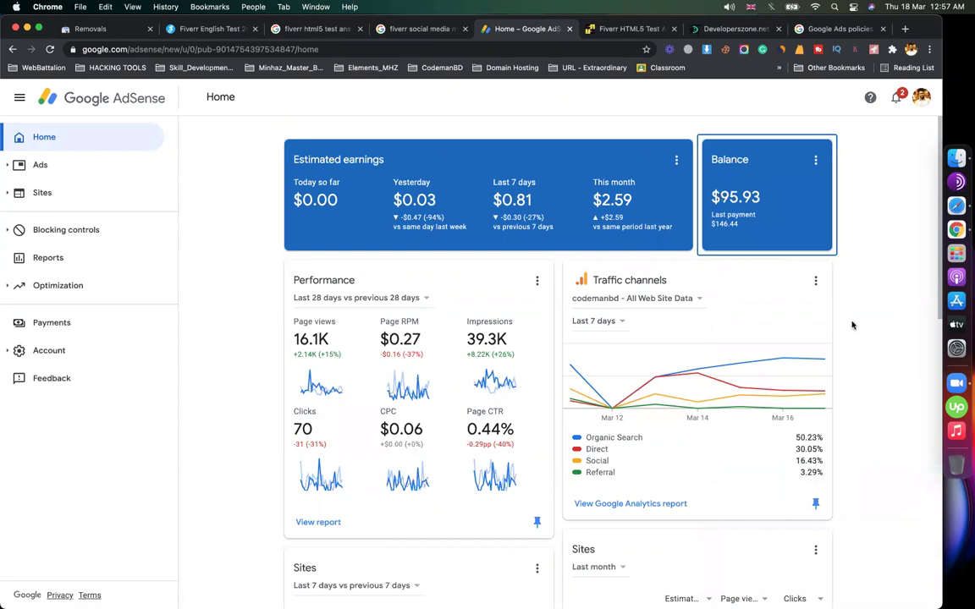
{"action": "scroll", "coordinate": [846, 355], "scroll_direction": "down", "scroll_amount": 3}
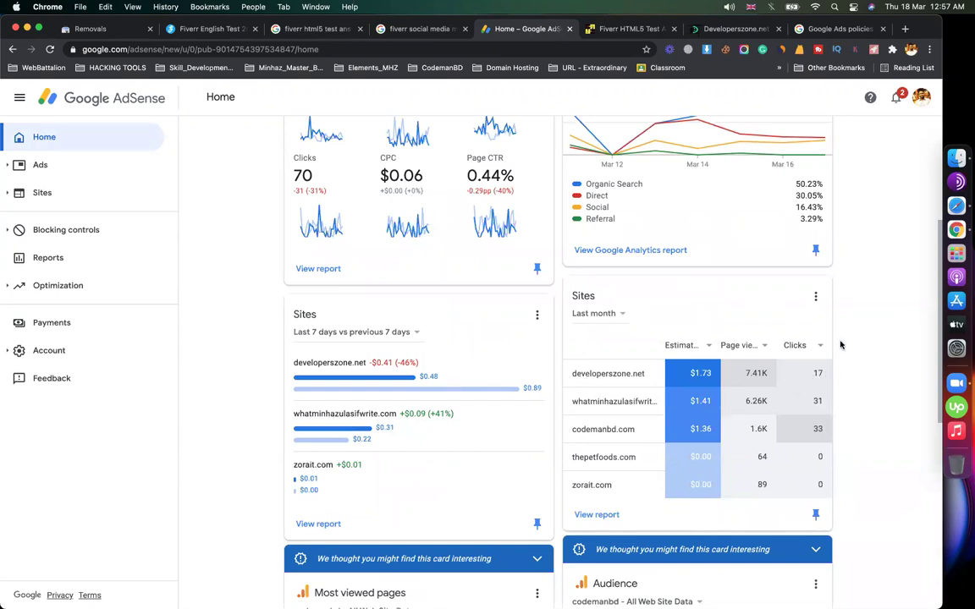
{"action": "scroll", "coordinate": [851, 295], "scroll_direction": "up", "scroll_amount": 3}
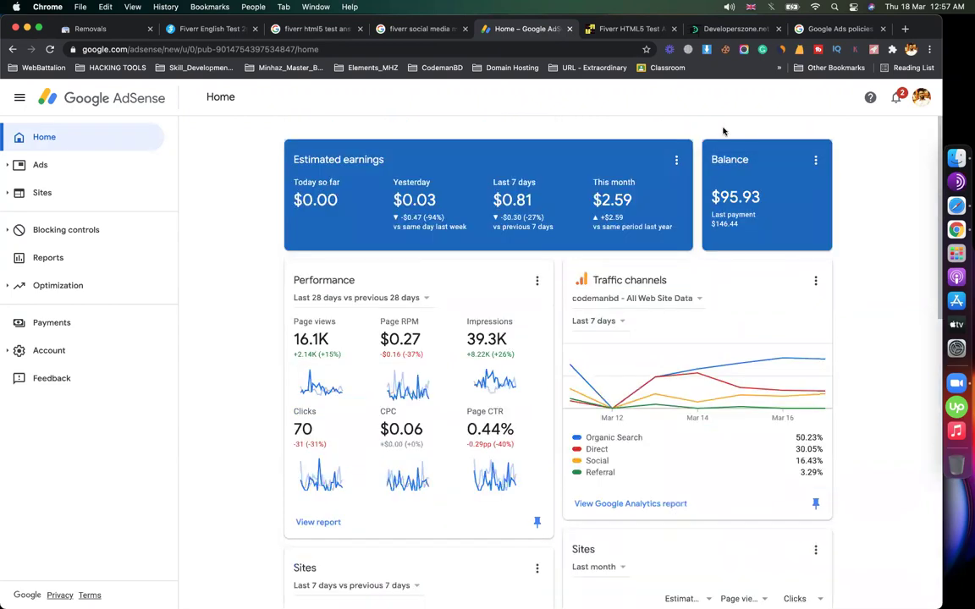
Check the ads in the Fiverr HTML5 article again and view those on the developerszone.net home page.
{"action": "left_click", "coordinate": [630, 32]}
{"action": "scroll", "coordinate": [402, 327], "scroll_direction": "up", "scroll_amount": 10}
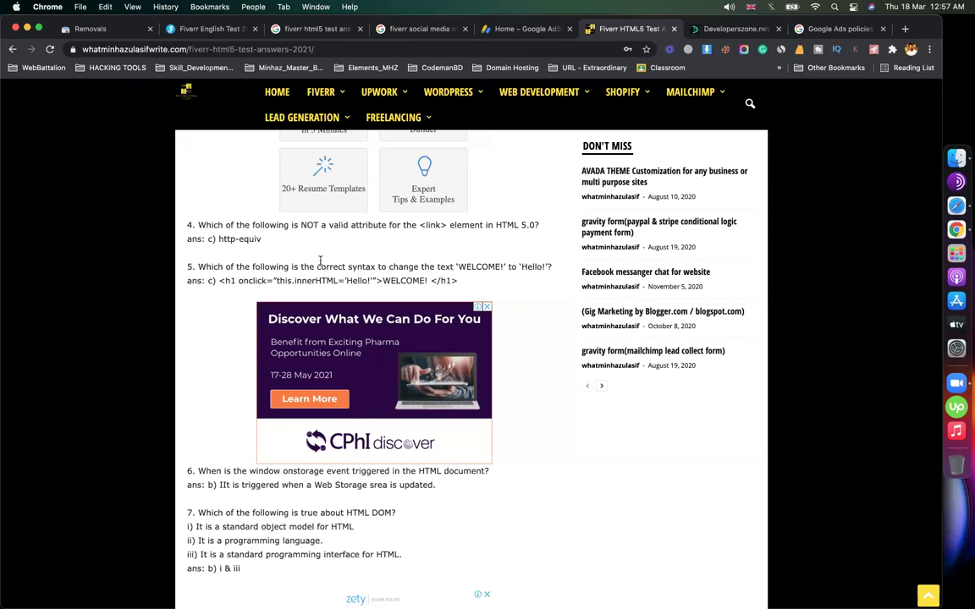
{"action": "left_click", "coordinate": [719, 28]}
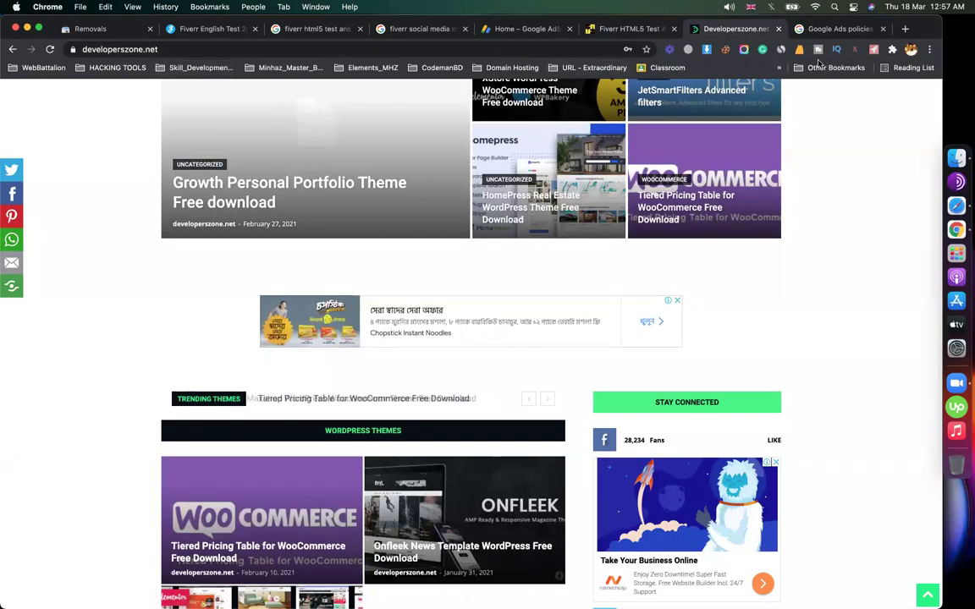
Load the wp-admin address of the HTML5 article's site and log in to WordPress with the saved credentials.
{"action": "left_click", "coordinate": [643, 29]}
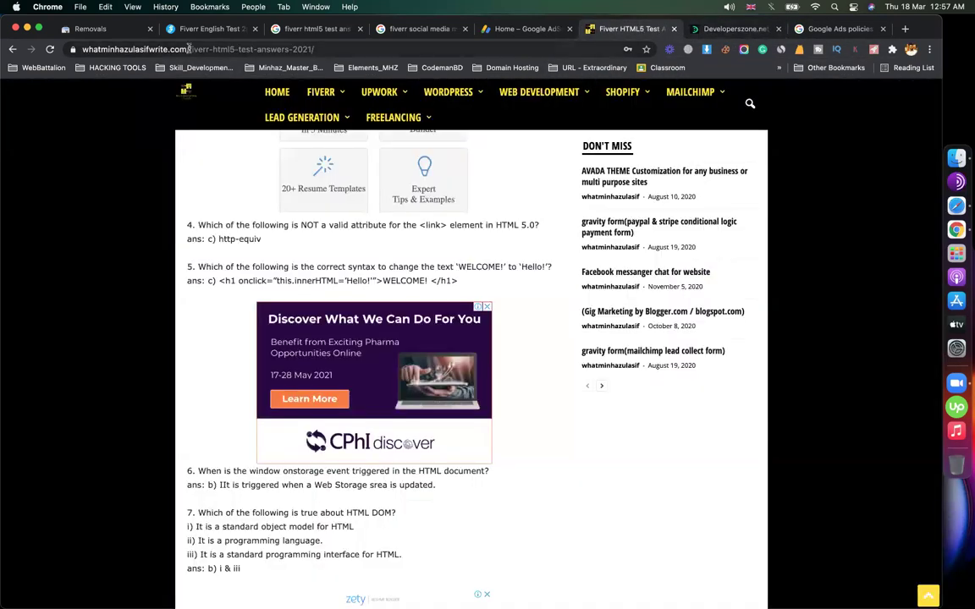
{"action": "left_click_drag", "start_coordinate": [189, 48], "coordinate": [874, 51]}
{"action": "type", "text": "wp-a"}
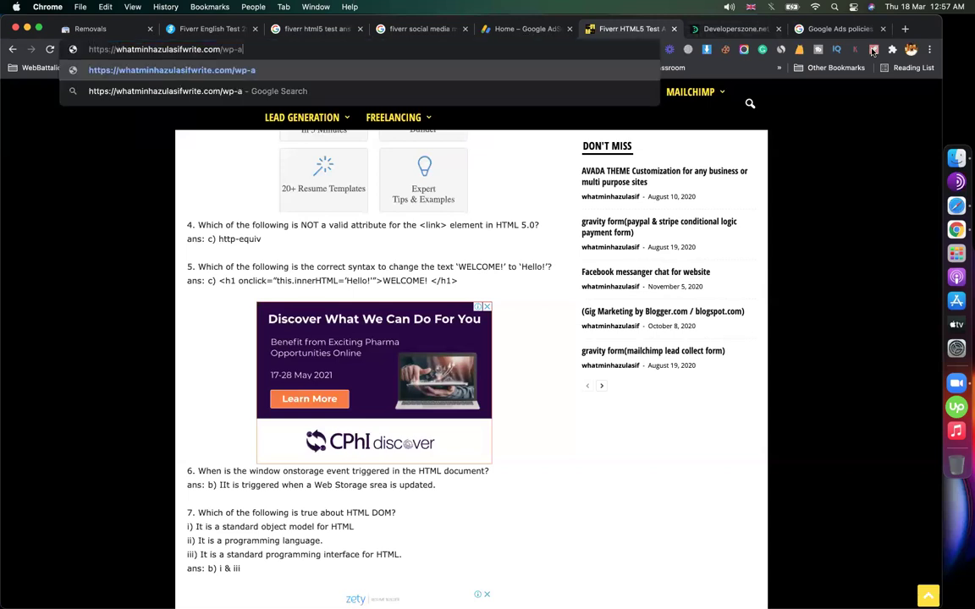
{"action": "type", "text": "dmin"}
{"action": "key", "text": "Return"}
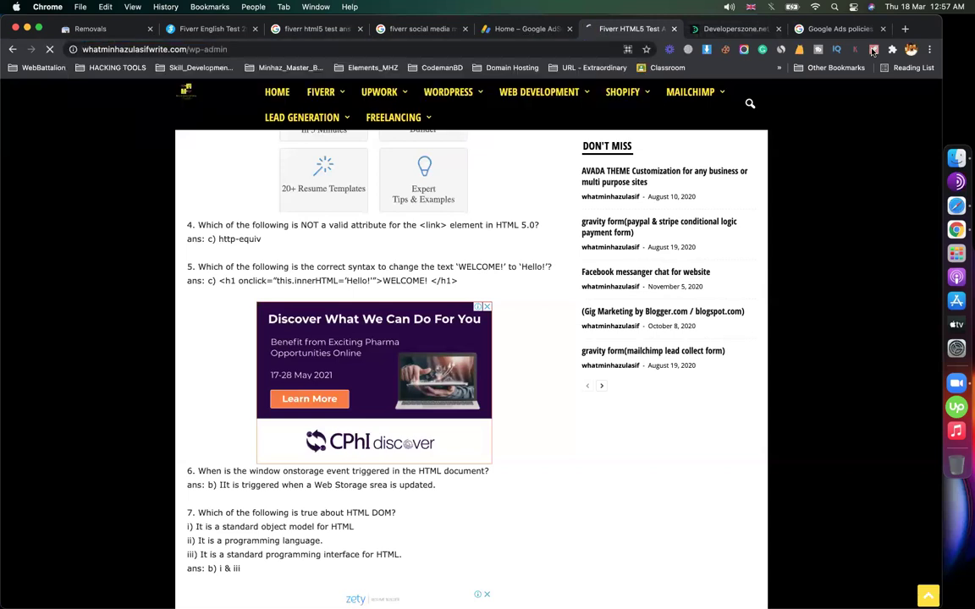
{"action": "mouse_move", "coordinate": [387, 119]}
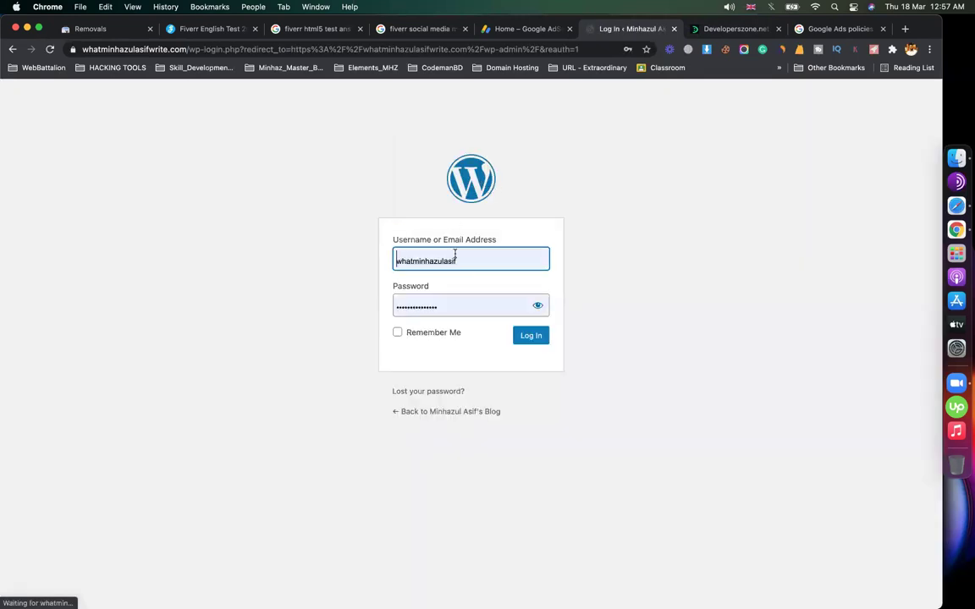
{"action": "left_click", "coordinate": [530, 335]}
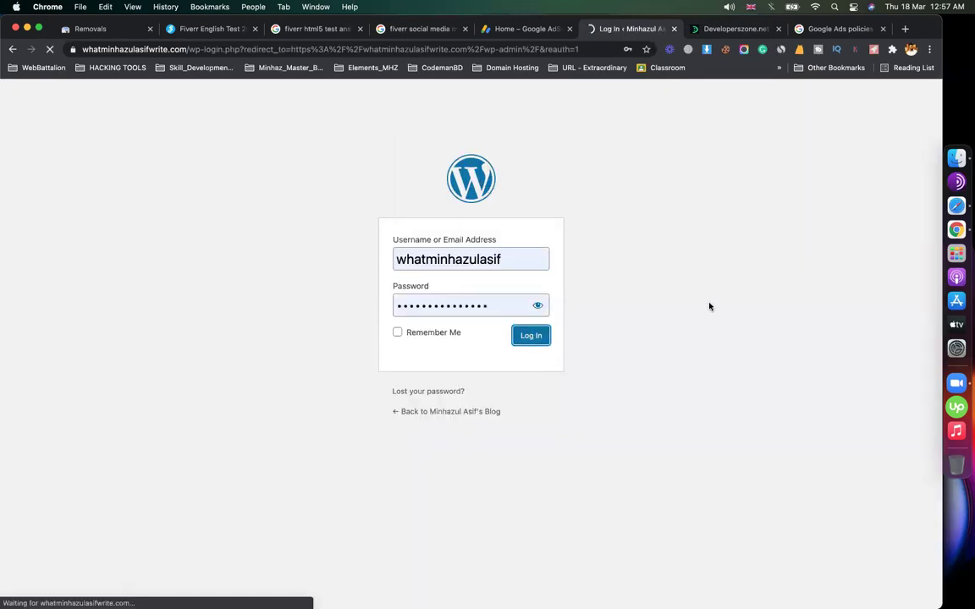
{"action": "left_click", "coordinate": [687, 30]}
{"action": "left_click", "coordinate": [637, 33]}
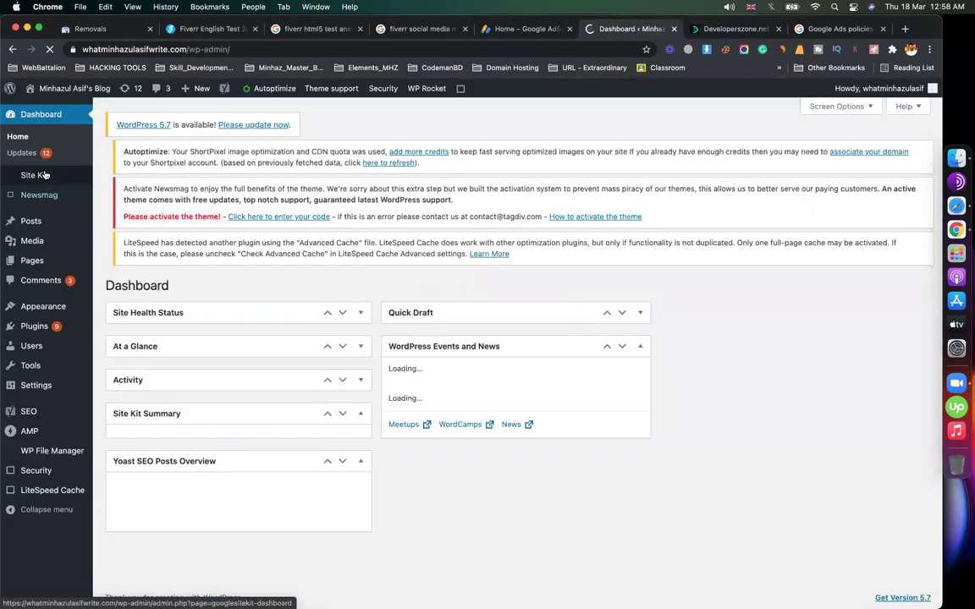
Open the Site Kit dashboard and examine the traffic sources and Search Funnel figures for the last 28 days.
{"action": "mouse_move", "coordinate": [49, 184]}
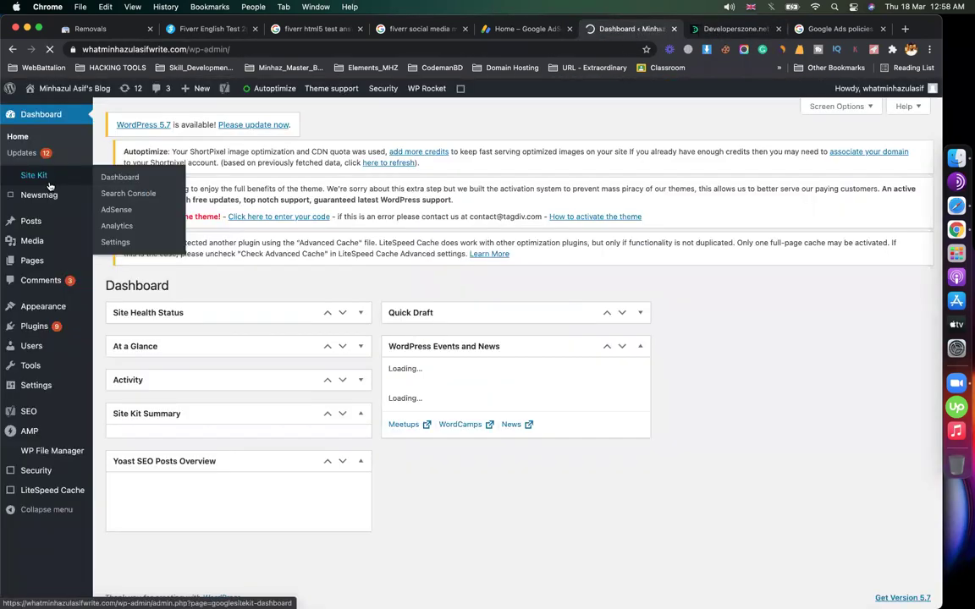
{"action": "left_click", "coordinate": [49, 184]}
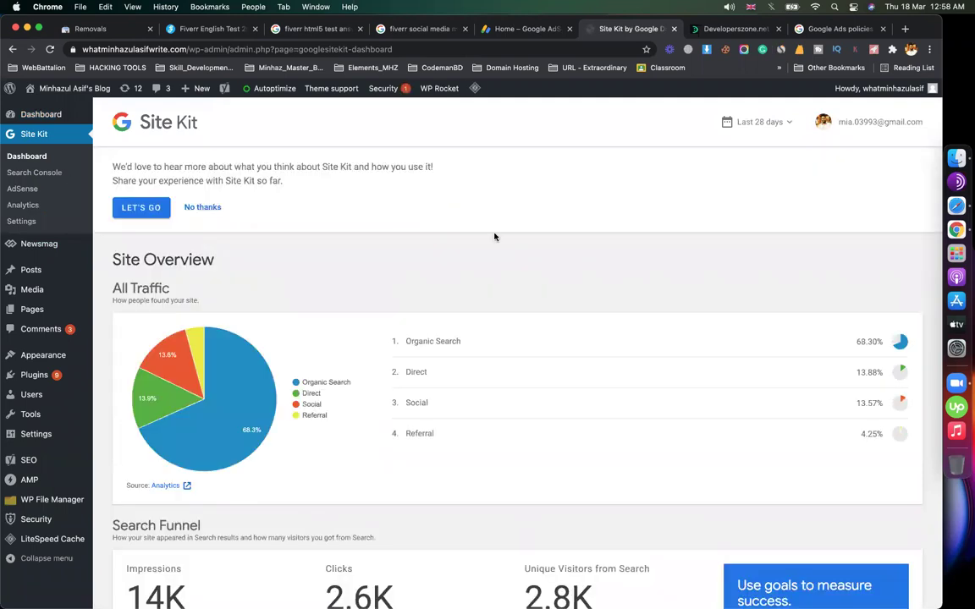
{"action": "scroll", "coordinate": [495, 237], "scroll_direction": "down", "scroll_amount": 2}
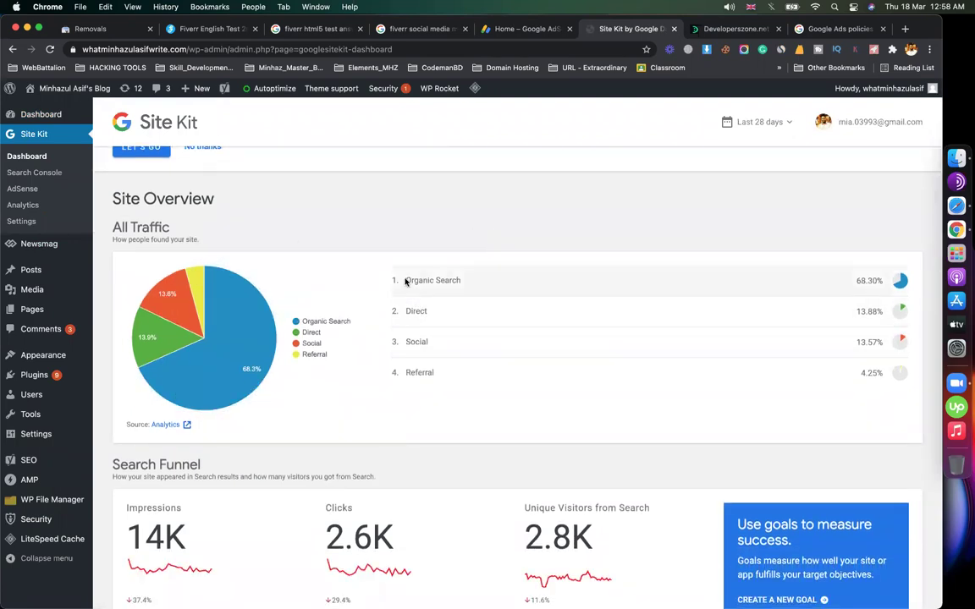
{"action": "left_click_drag", "start_coordinate": [398, 280], "coordinate": [796, 295]}
{"action": "left_click_drag", "start_coordinate": [885, 280], "coordinate": [863, 280]}
{"action": "scroll", "coordinate": [853, 273], "scroll_direction": "down", "scroll_amount": 5}
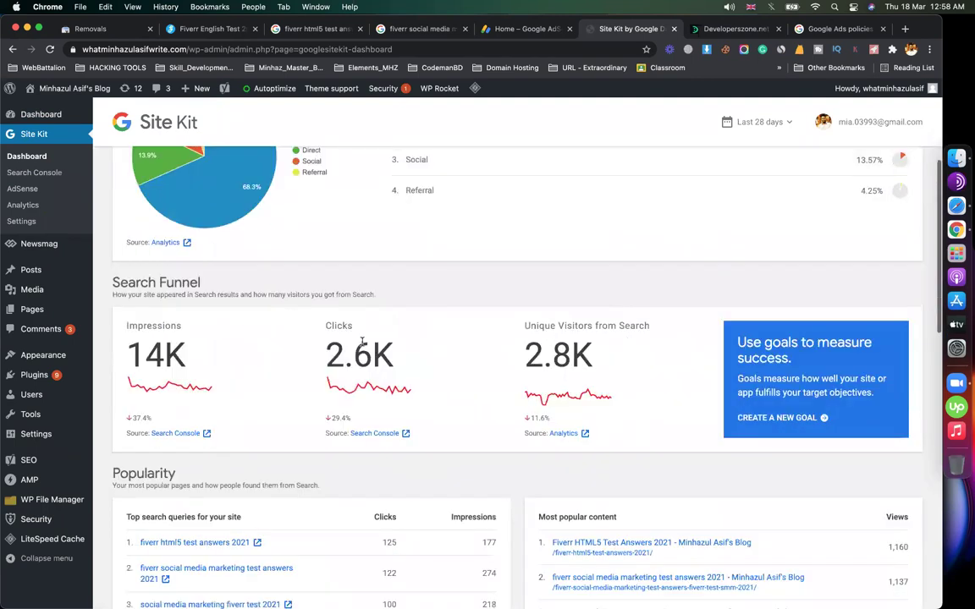
{"action": "scroll", "coordinate": [160, 271], "scroll_direction": "down", "scroll_amount": 2}
{"action": "left_click_drag", "start_coordinate": [588, 253], "coordinate": [803, 247]}
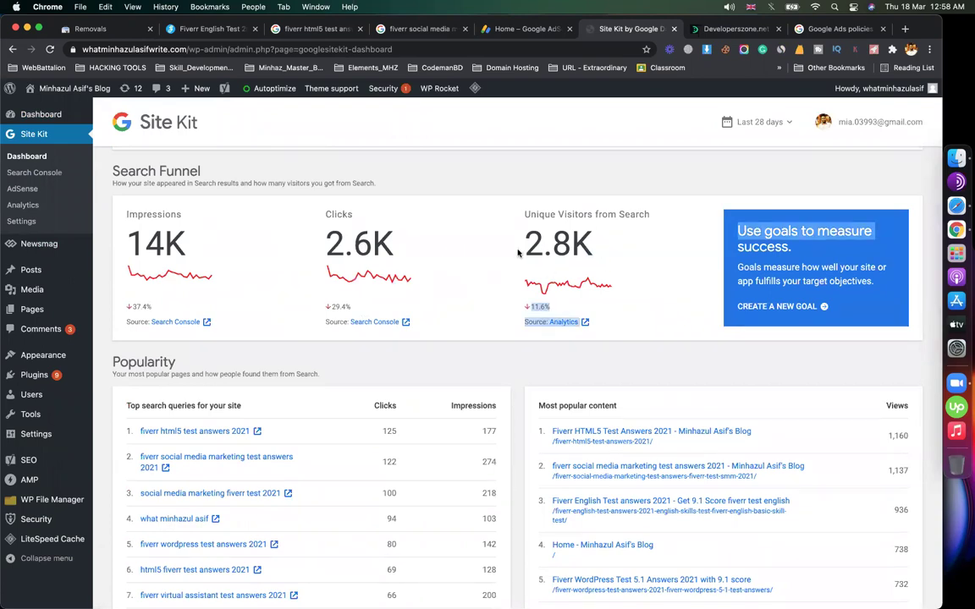
Set the Site Kit date range to Last 90 days and review the All Traffic and Search Funnel sections.
{"action": "left_click", "coordinate": [759, 122]}
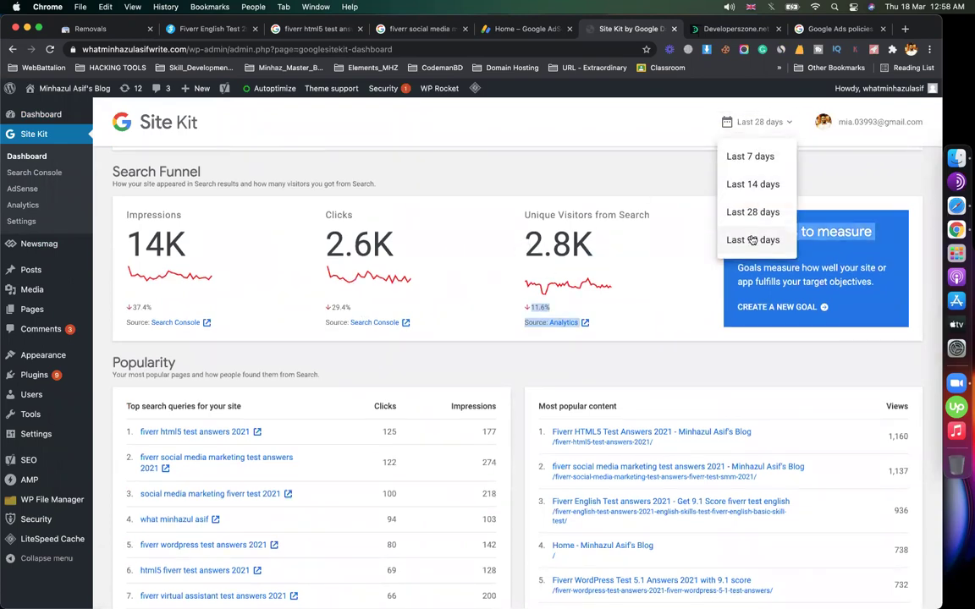
{"action": "left_click", "coordinate": [753, 239]}
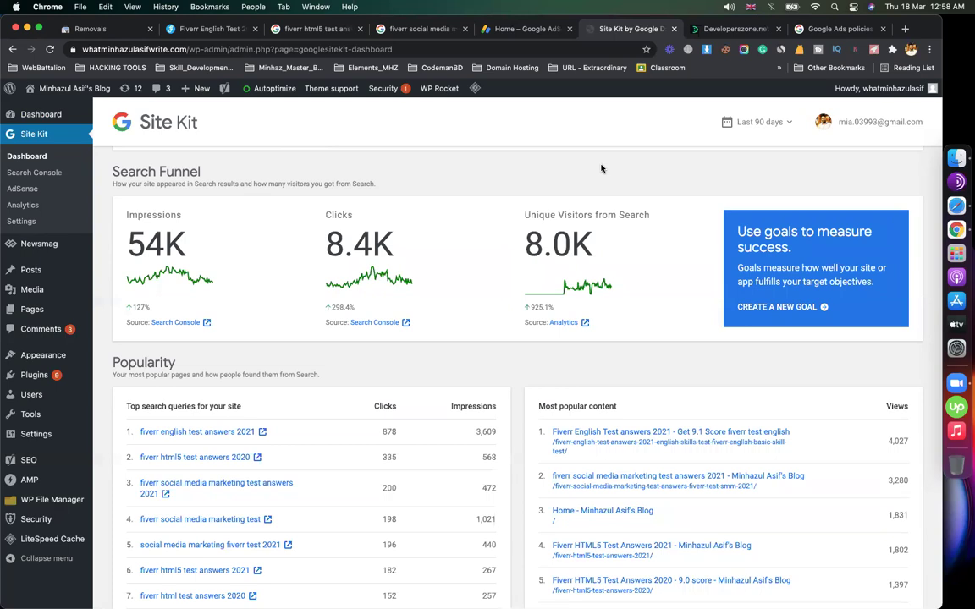
{"action": "scroll", "coordinate": [546, 193], "scroll_direction": "up", "scroll_amount": 5}
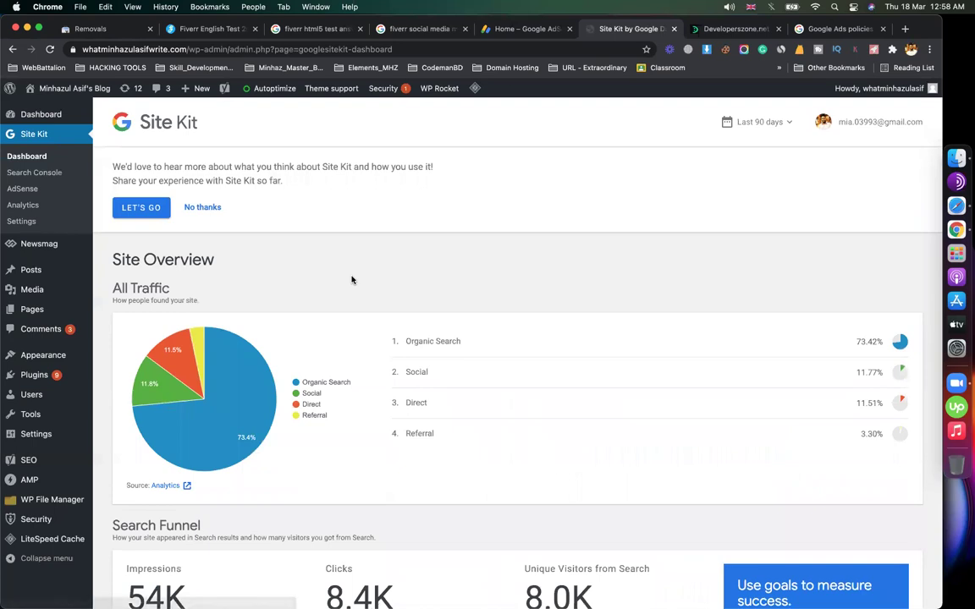
{"action": "scroll", "coordinate": [352, 279], "scroll_direction": "down", "scroll_amount": 3}
{"action": "scroll", "coordinate": [474, 321], "scroll_direction": "down", "scroll_amount": 5}
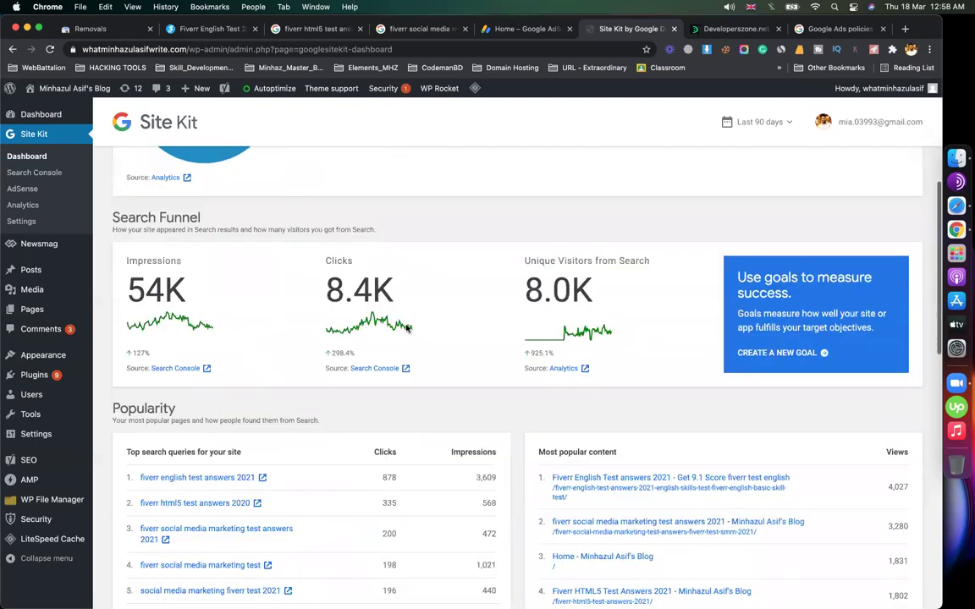
Examine the Popularity section's top search queries with their clicks and the most popular content with its views.
{"action": "scroll", "coordinate": [474, 332], "scroll_direction": "down", "scroll_amount": 5}
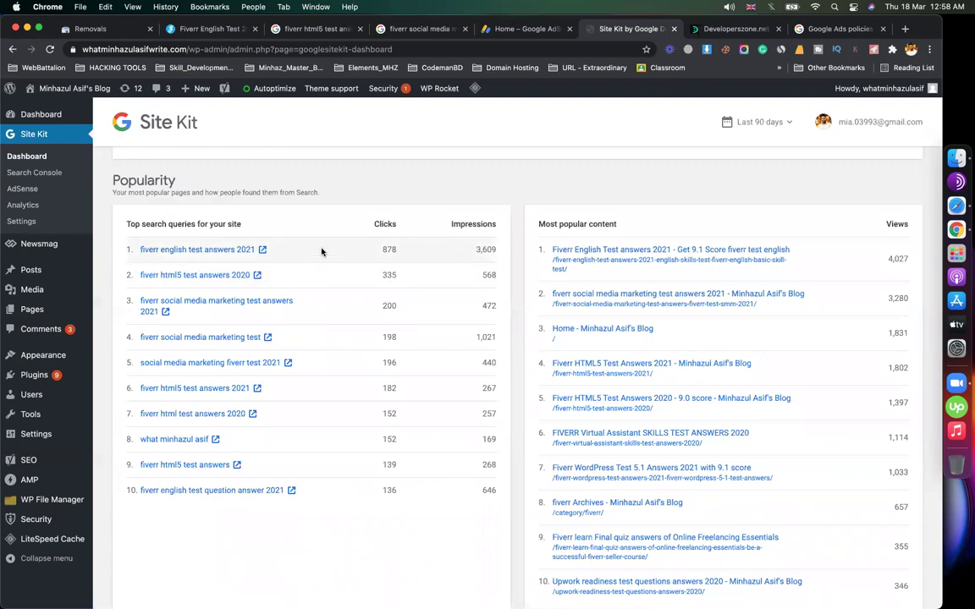
{"action": "left_click_drag", "start_coordinate": [253, 247], "coordinate": [134, 250]}
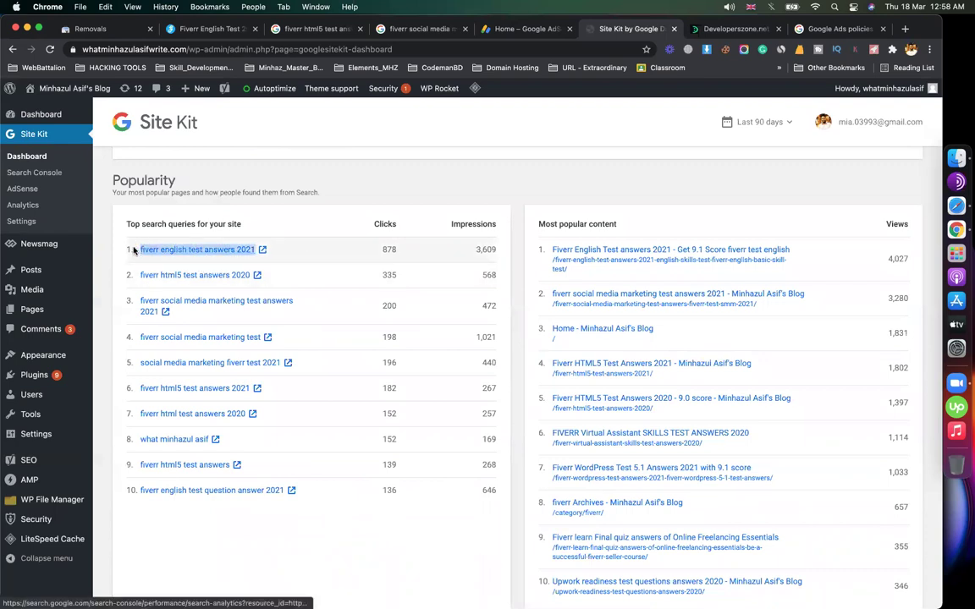
{"action": "left_click", "coordinate": [389, 249]}
{"action": "left_click_drag", "start_coordinate": [131, 249], "coordinate": [408, 279]}
{"action": "scroll", "coordinate": [429, 279], "scroll_direction": "down", "scroll_amount": 1}
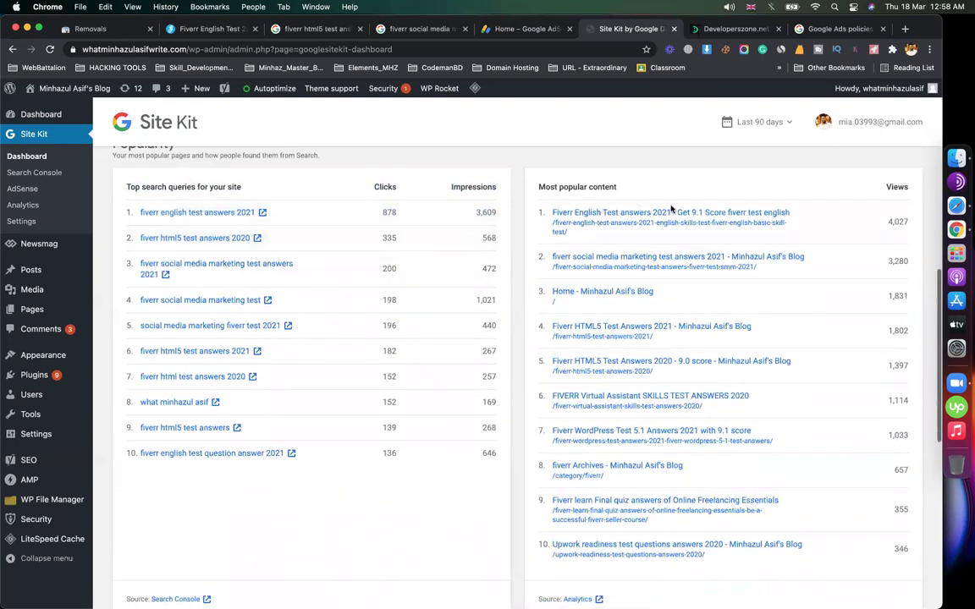
{"action": "left_click_drag", "start_coordinate": [904, 222], "coordinate": [899, 263]}
{"action": "left_click", "coordinate": [899, 259]}
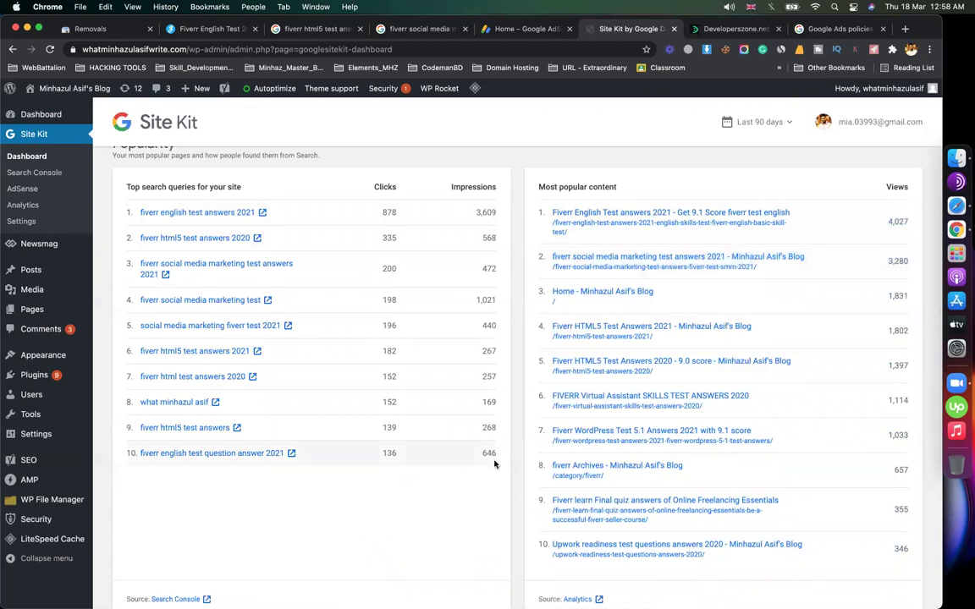
Examine the RPM, total earnings and ad impressions in the Site Kit dashboard's Earnings section.
{"action": "scroll", "coordinate": [496, 464], "scroll_direction": "down", "scroll_amount": 6}
{"action": "scroll", "coordinate": [495, 464], "scroll_direction": "up", "scroll_amount": 8}
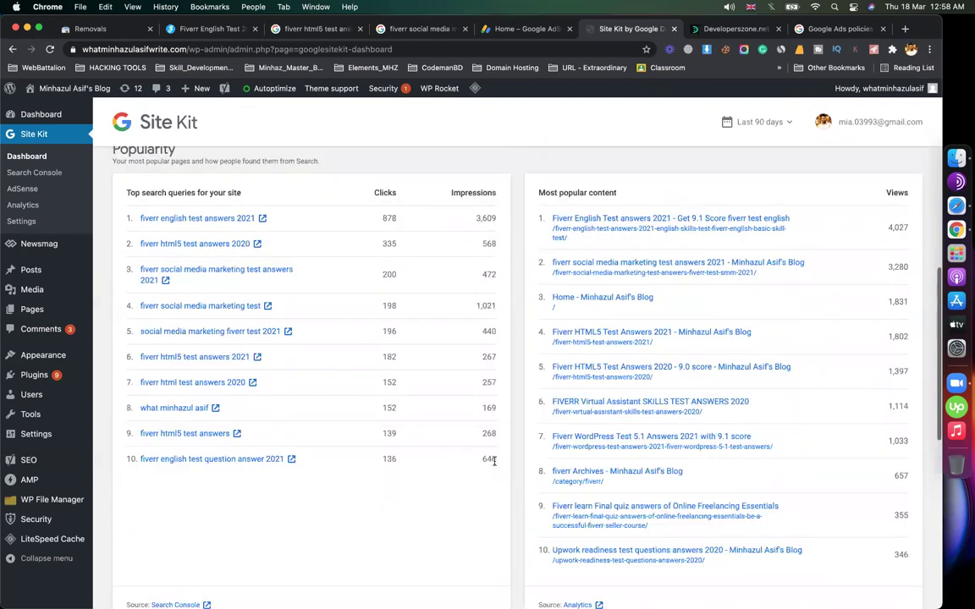
{"action": "scroll", "coordinate": [495, 461], "scroll_direction": "down", "scroll_amount": 8}
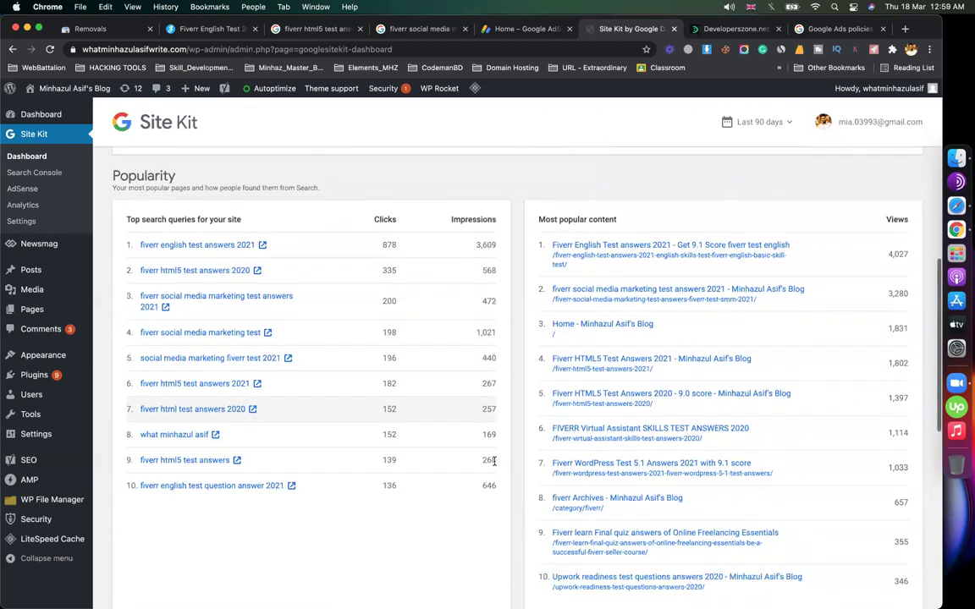
{"action": "scroll", "coordinate": [495, 463], "scroll_direction": "down", "scroll_amount": 4}
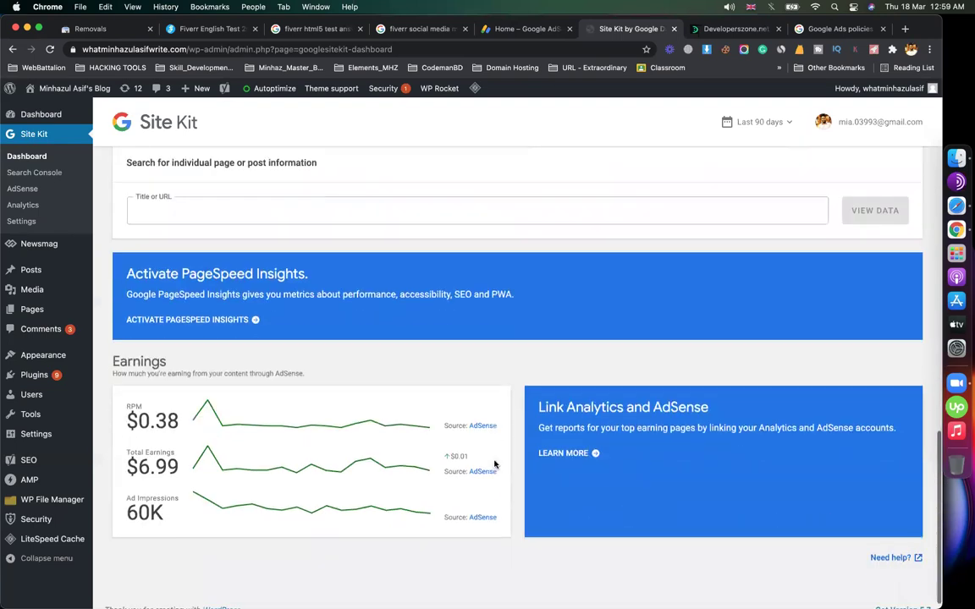
{"action": "left_click_drag", "start_coordinate": [172, 413], "coordinate": [127, 413]}
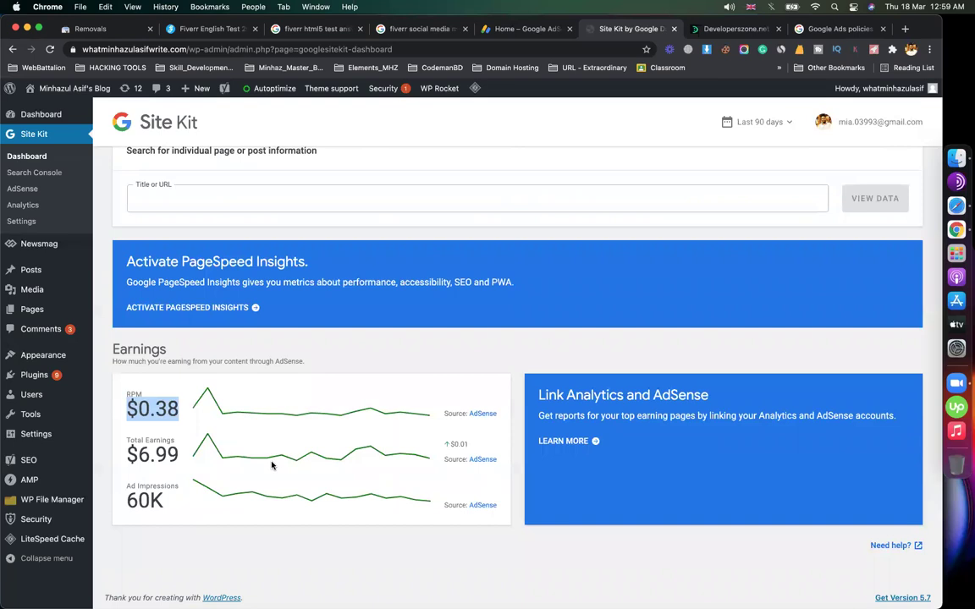
{"action": "scroll", "coordinate": [271, 464], "scroll_direction": "up", "scroll_amount": 4}
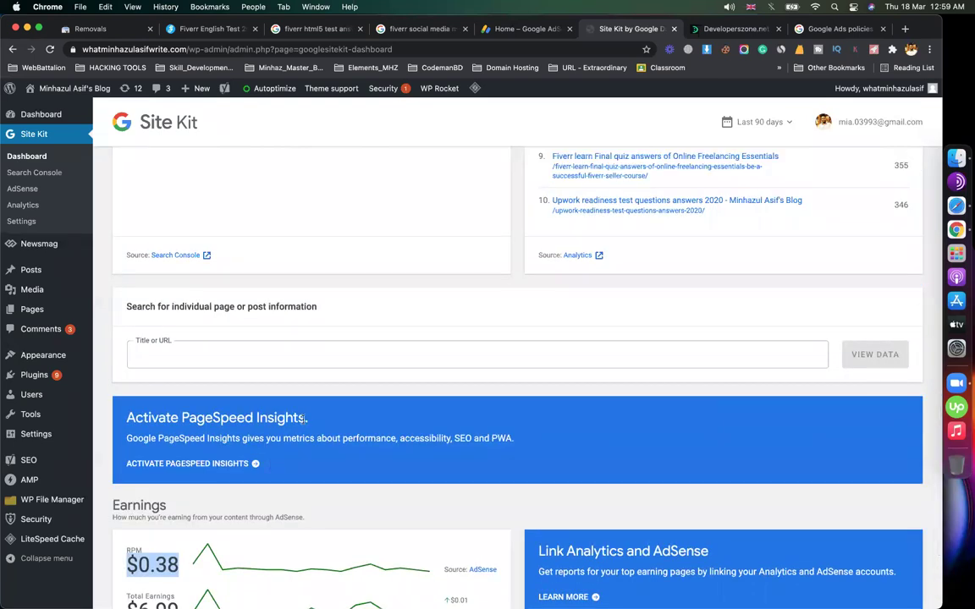
{"action": "scroll", "coordinate": [303, 418], "scroll_direction": "down", "scroll_amount": 4}
Review the Site Kit dashboard again from All Traffic through Popularity, and check the AdSense home page's earnings overview before returning to Site Kit.
{"action": "scroll", "coordinate": [303, 420], "scroll_direction": "up", "scroll_amount": 20}
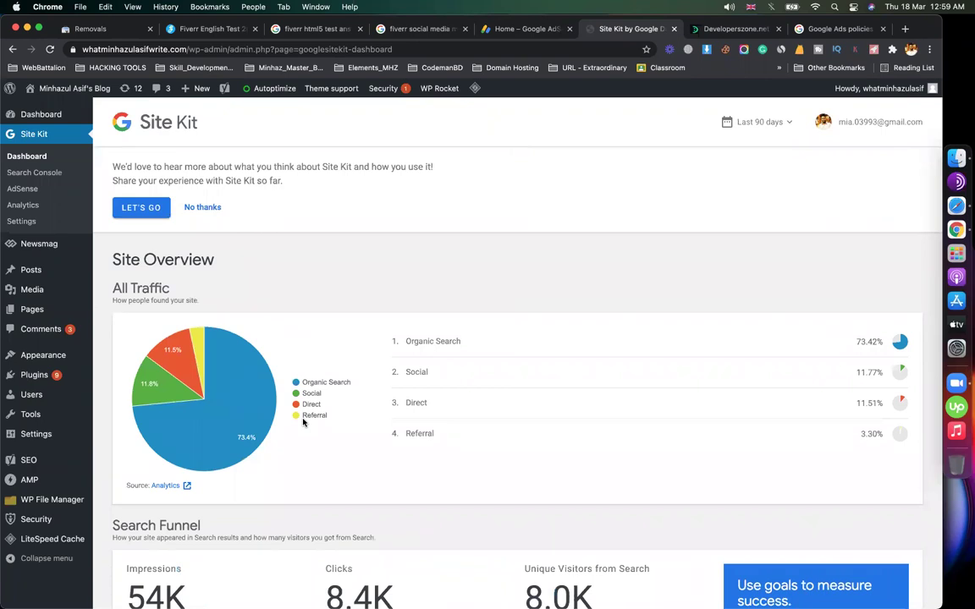
{"action": "scroll", "coordinate": [303, 421], "scroll_direction": "down", "scroll_amount": 5}
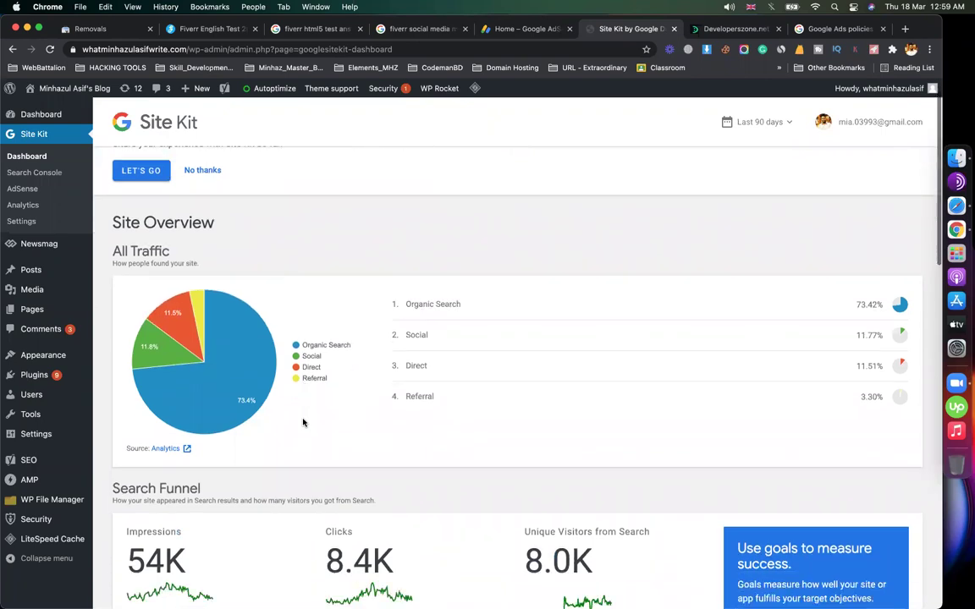
{"action": "scroll", "coordinate": [305, 371], "scroll_direction": "down", "scroll_amount": 9}
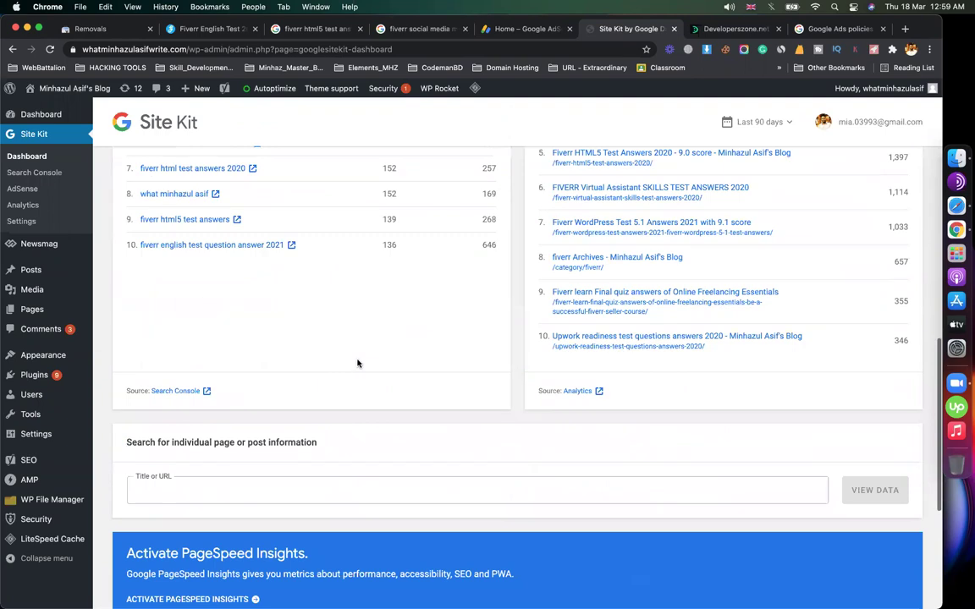
{"action": "scroll", "coordinate": [337, 448], "scroll_direction": "up", "scroll_amount": 15}
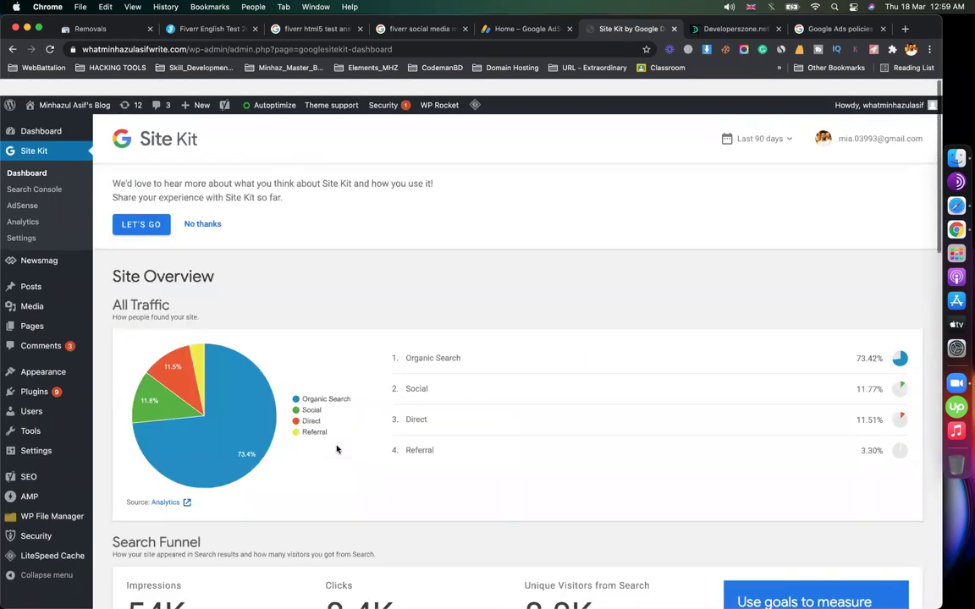
{"action": "left_click", "coordinate": [523, 29]}
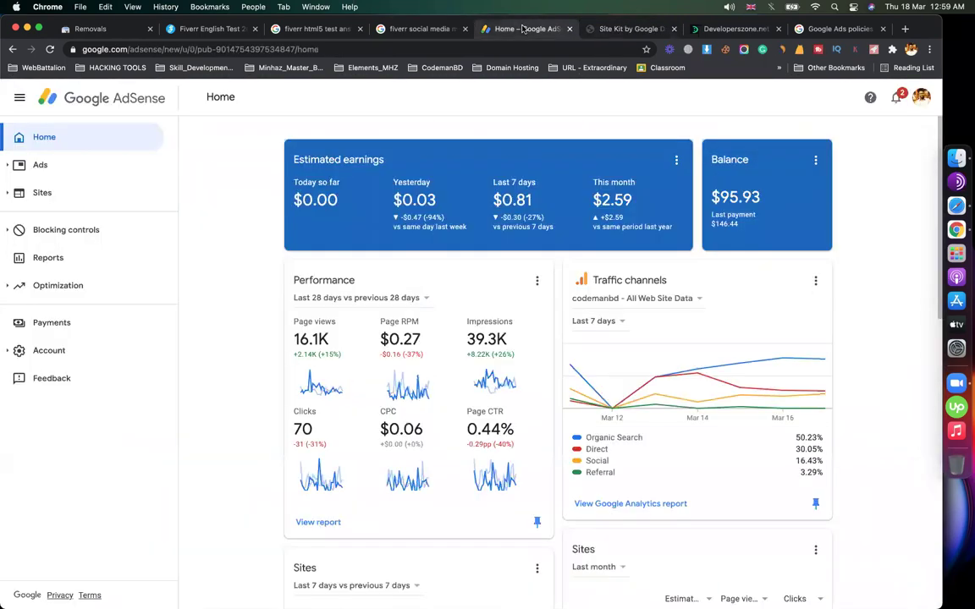
{"action": "left_click", "coordinate": [608, 30]}
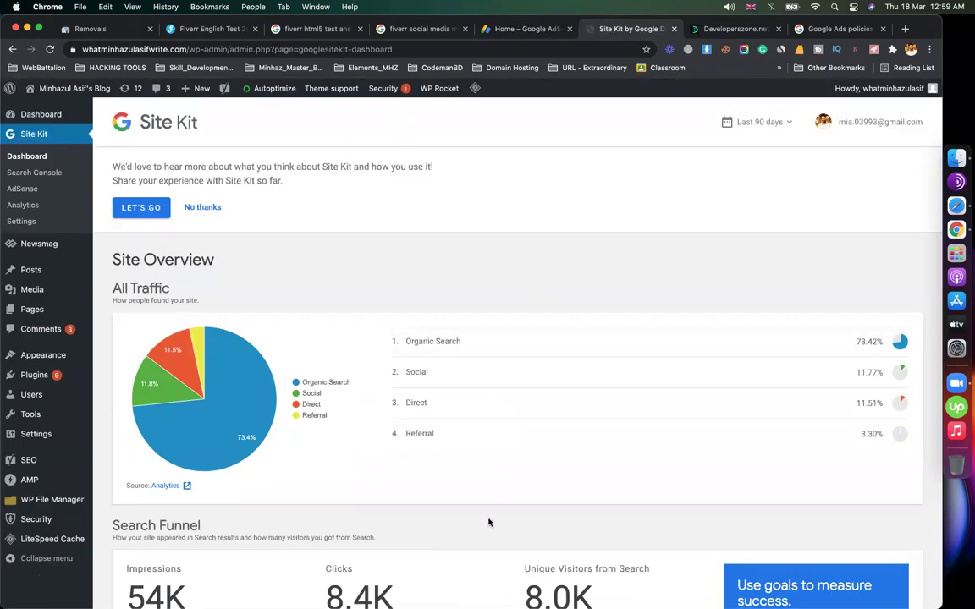